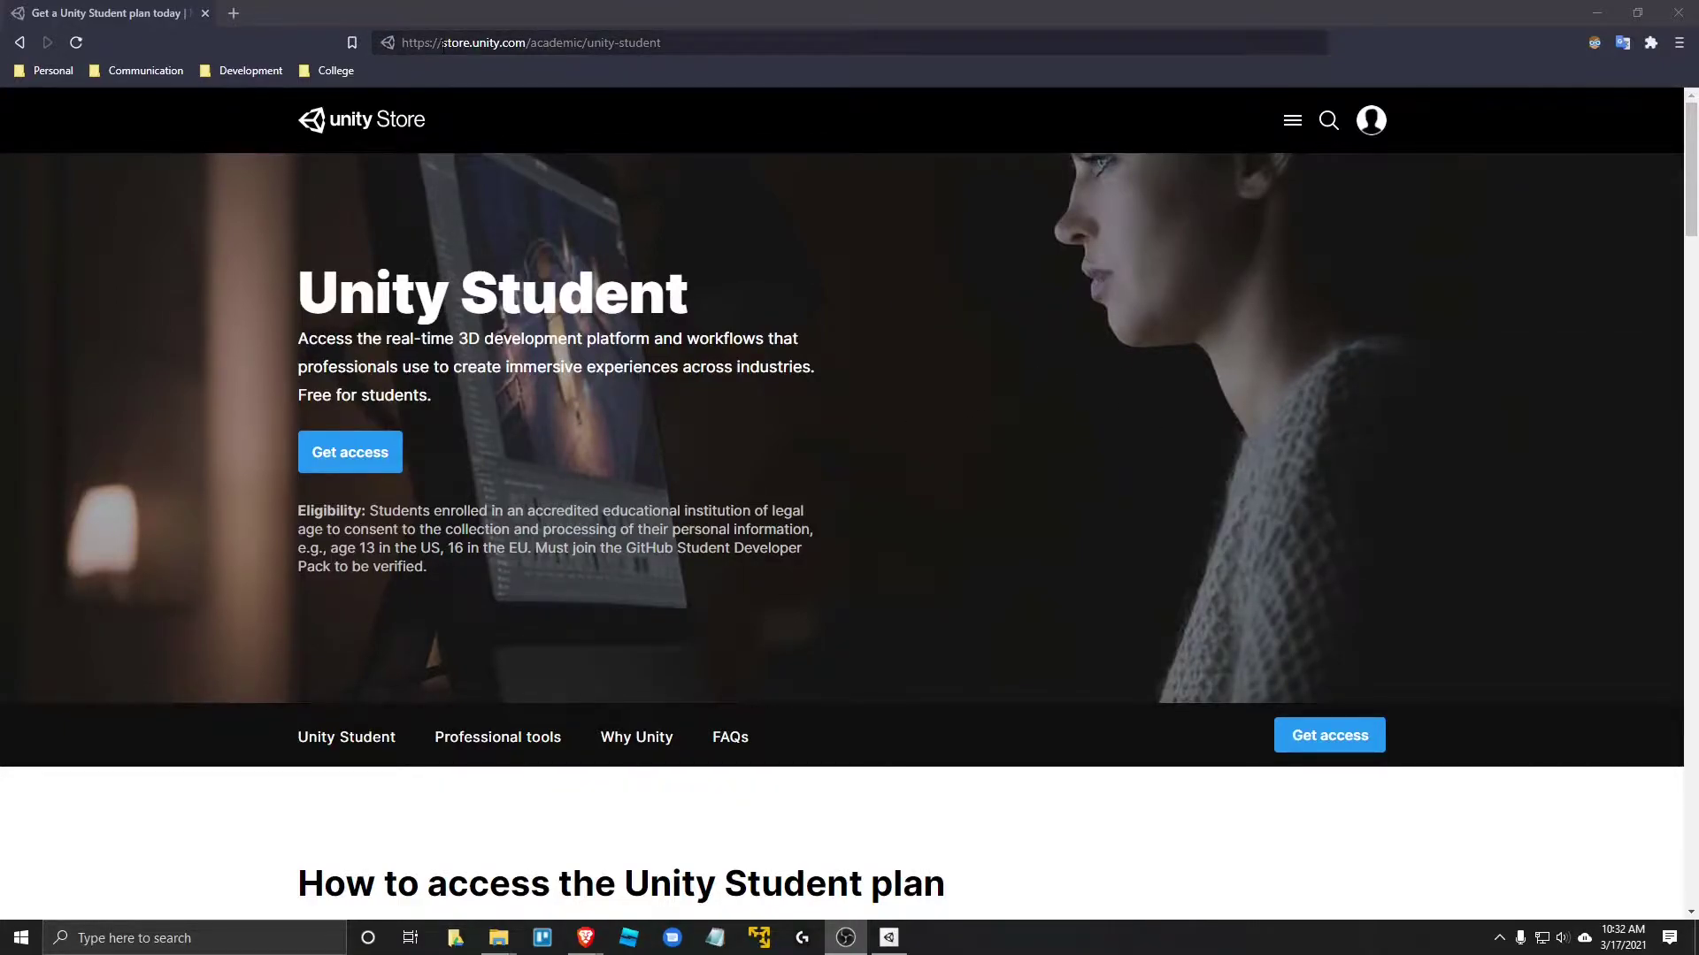
# - Inspect the Unity Student store page address in the browser's address bar
pyautogui.moveTo(443, 43); pyautogui.dragTo(526, 42)
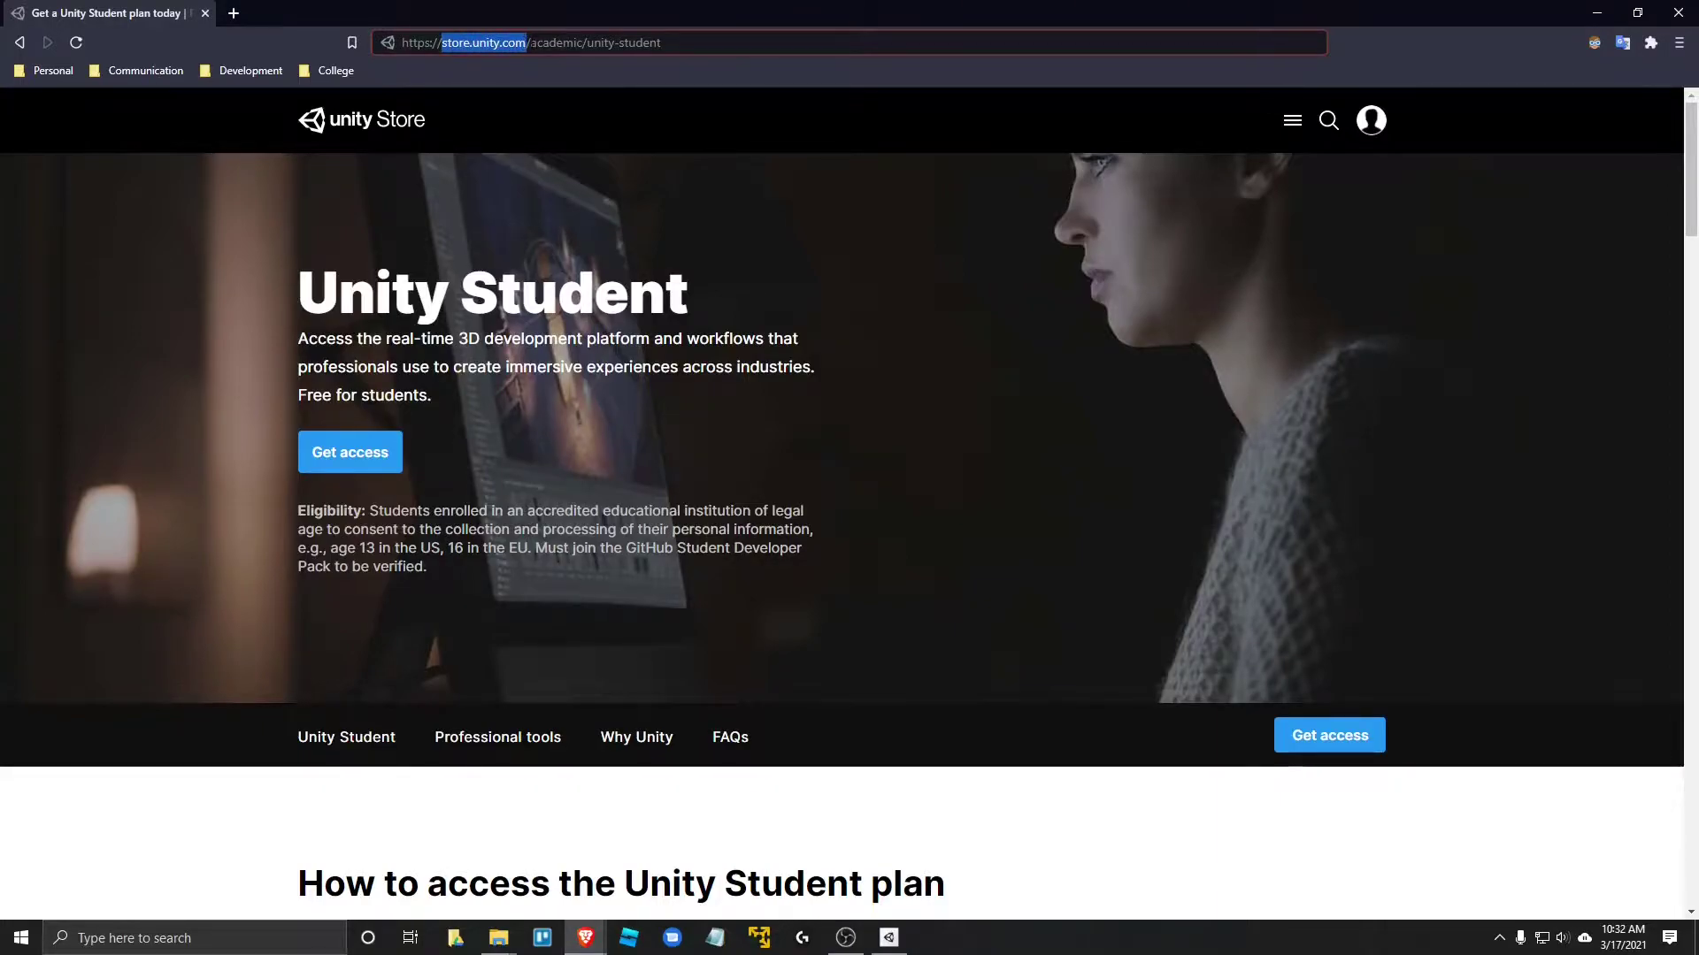
pyautogui.doubleClick(555, 43)
pyautogui.click(588, 42)
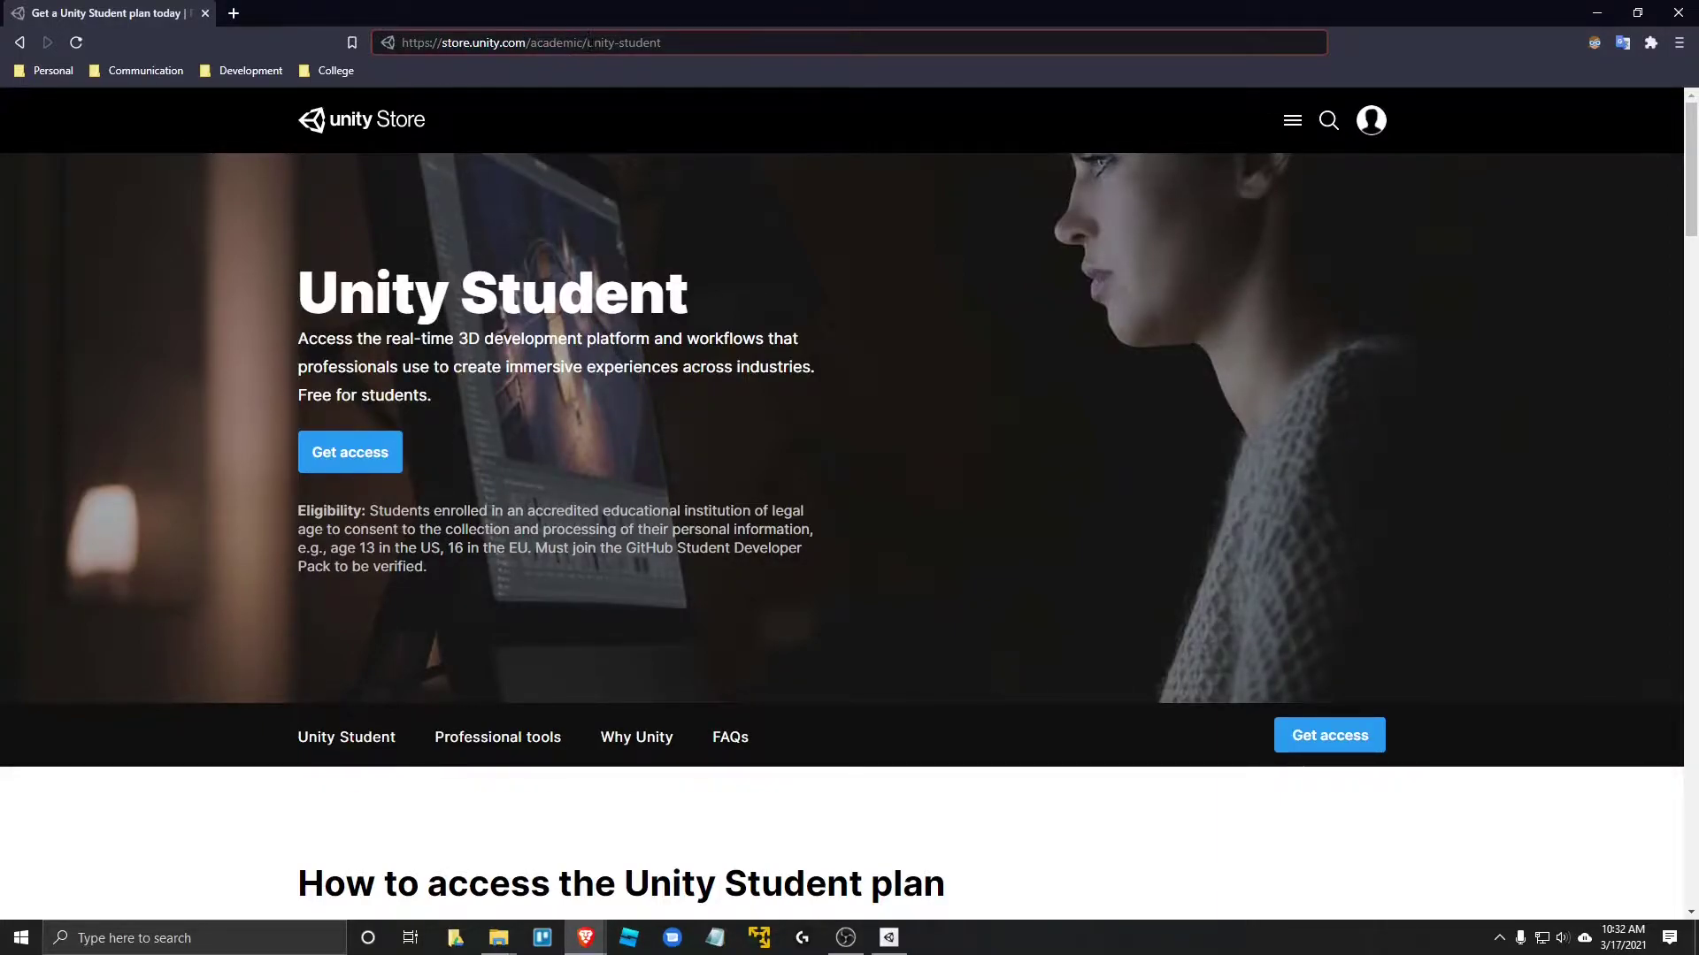
pyautogui.moveTo(633, 43); pyautogui.dragTo(661, 43)
pyautogui.click(661, 42)
# - Scroll the Unity Student page down to the three How to access steps
pyautogui.scroll(-1, 582, 375)
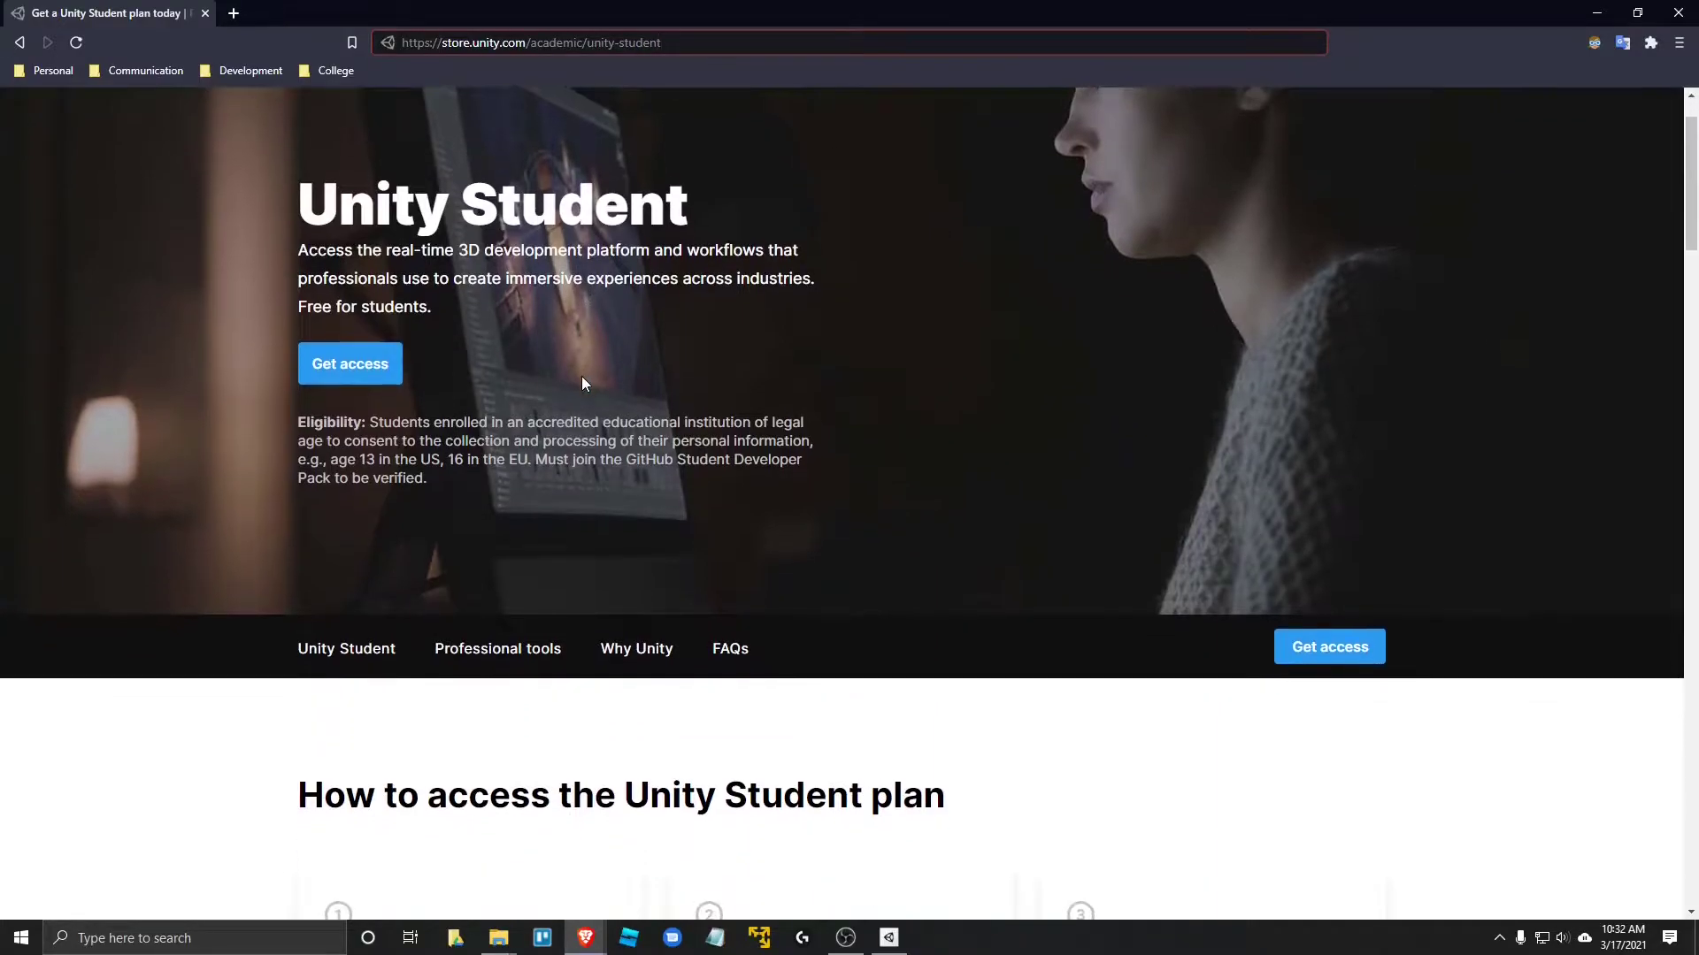
pyautogui.scroll(-2, 600, 306)
pyautogui.scroll(3, 566, 396)
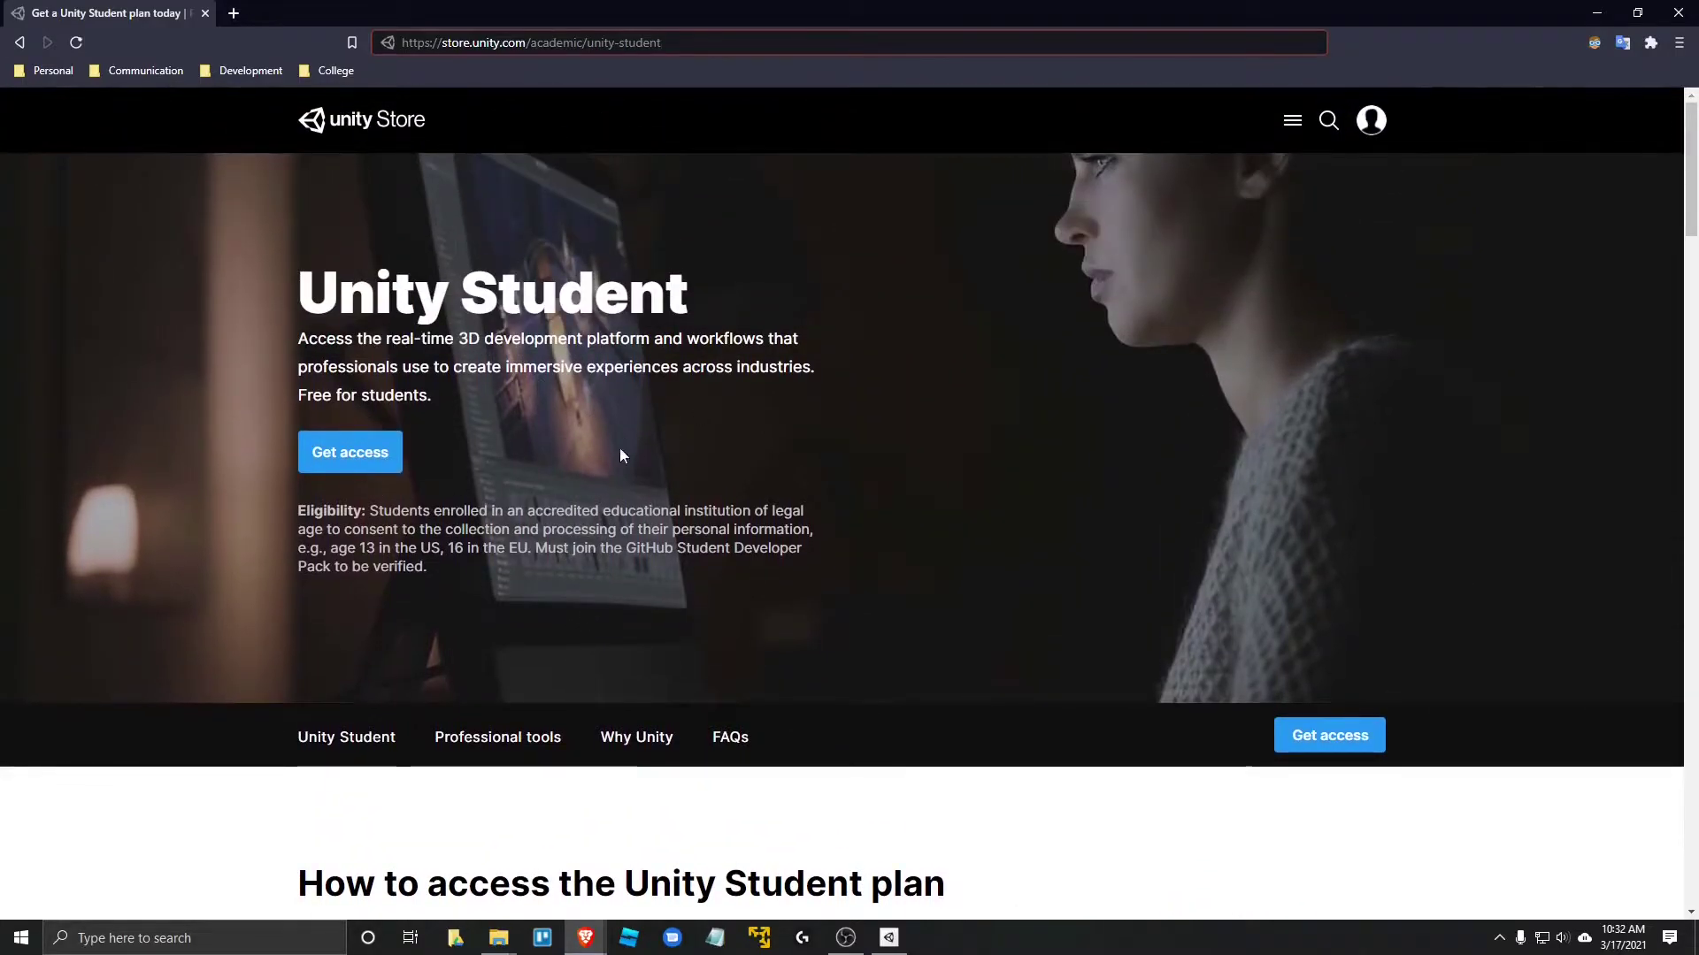
pyautogui.scroll(-2, 455, 380)
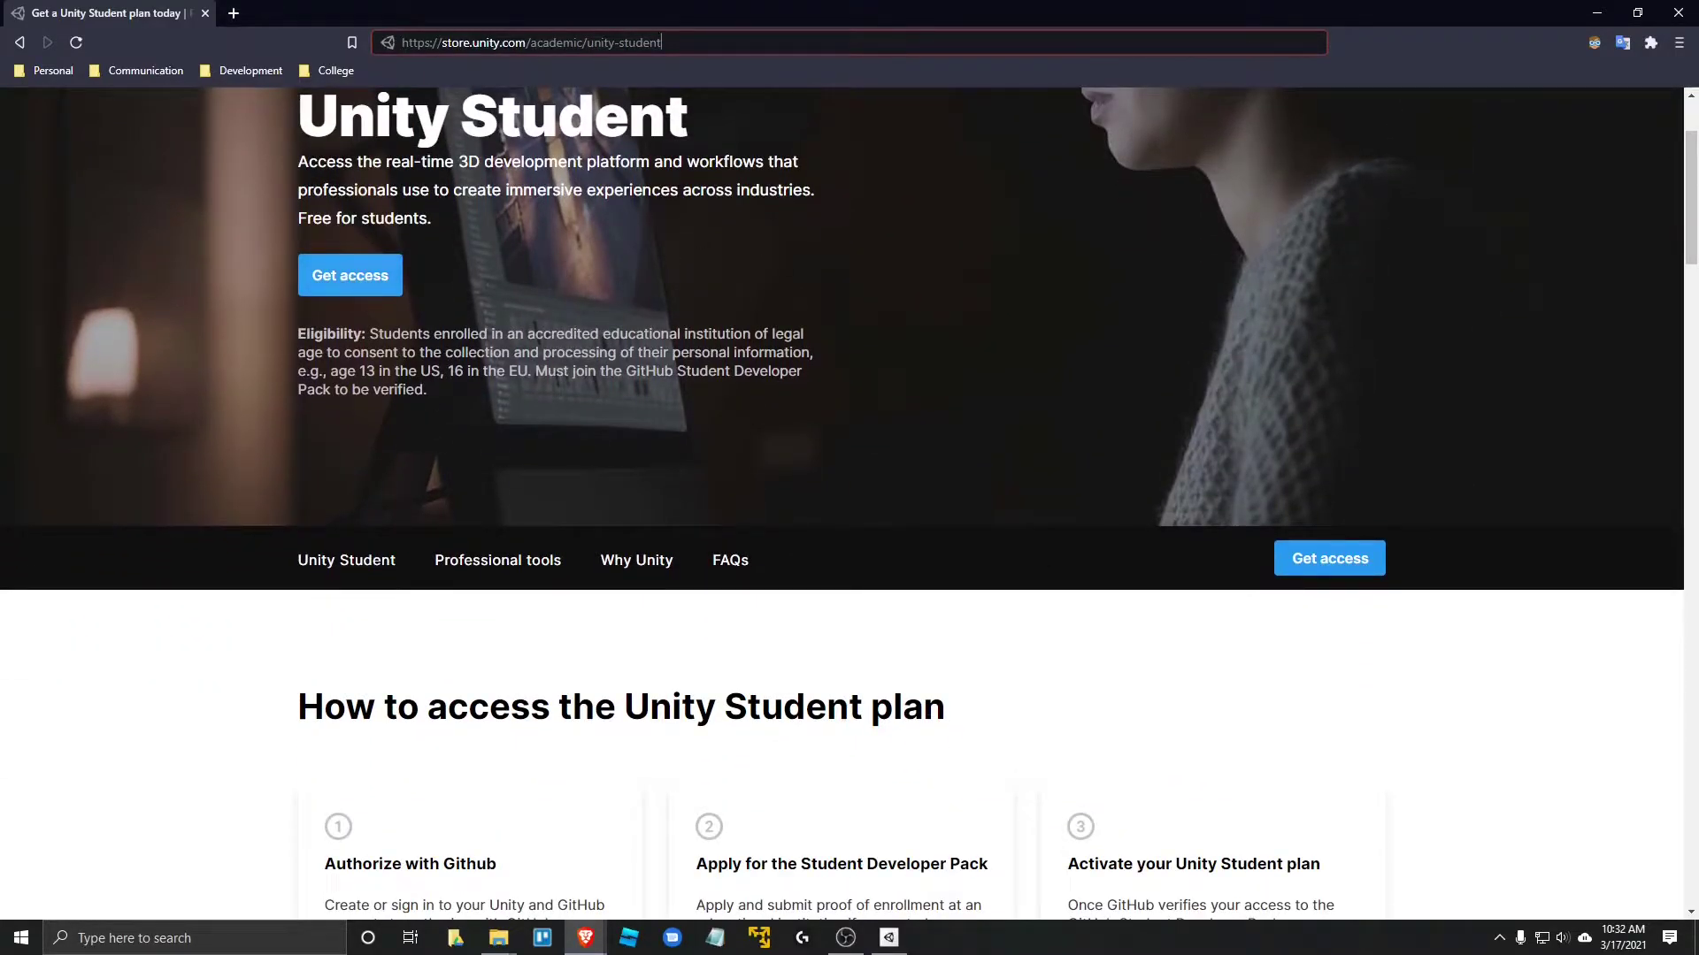
pyautogui.scroll(-7, 443, 455)
pyautogui.scroll(3, 280, 394)
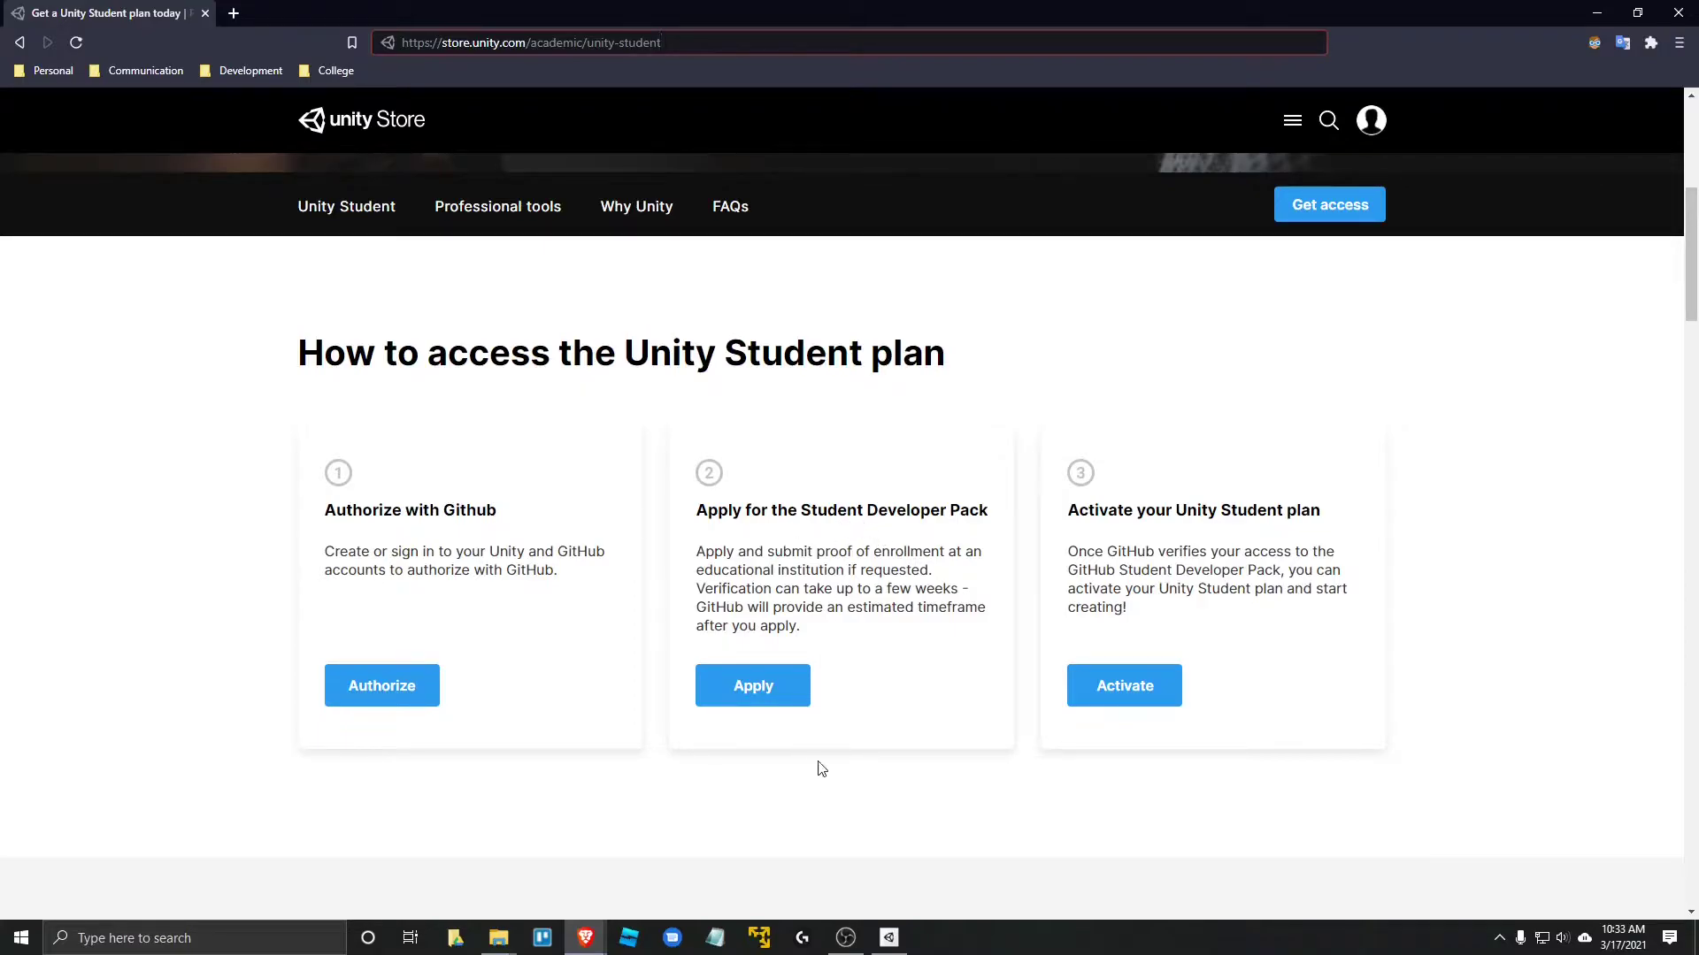
pyautogui.scroll(6, 821, 768)
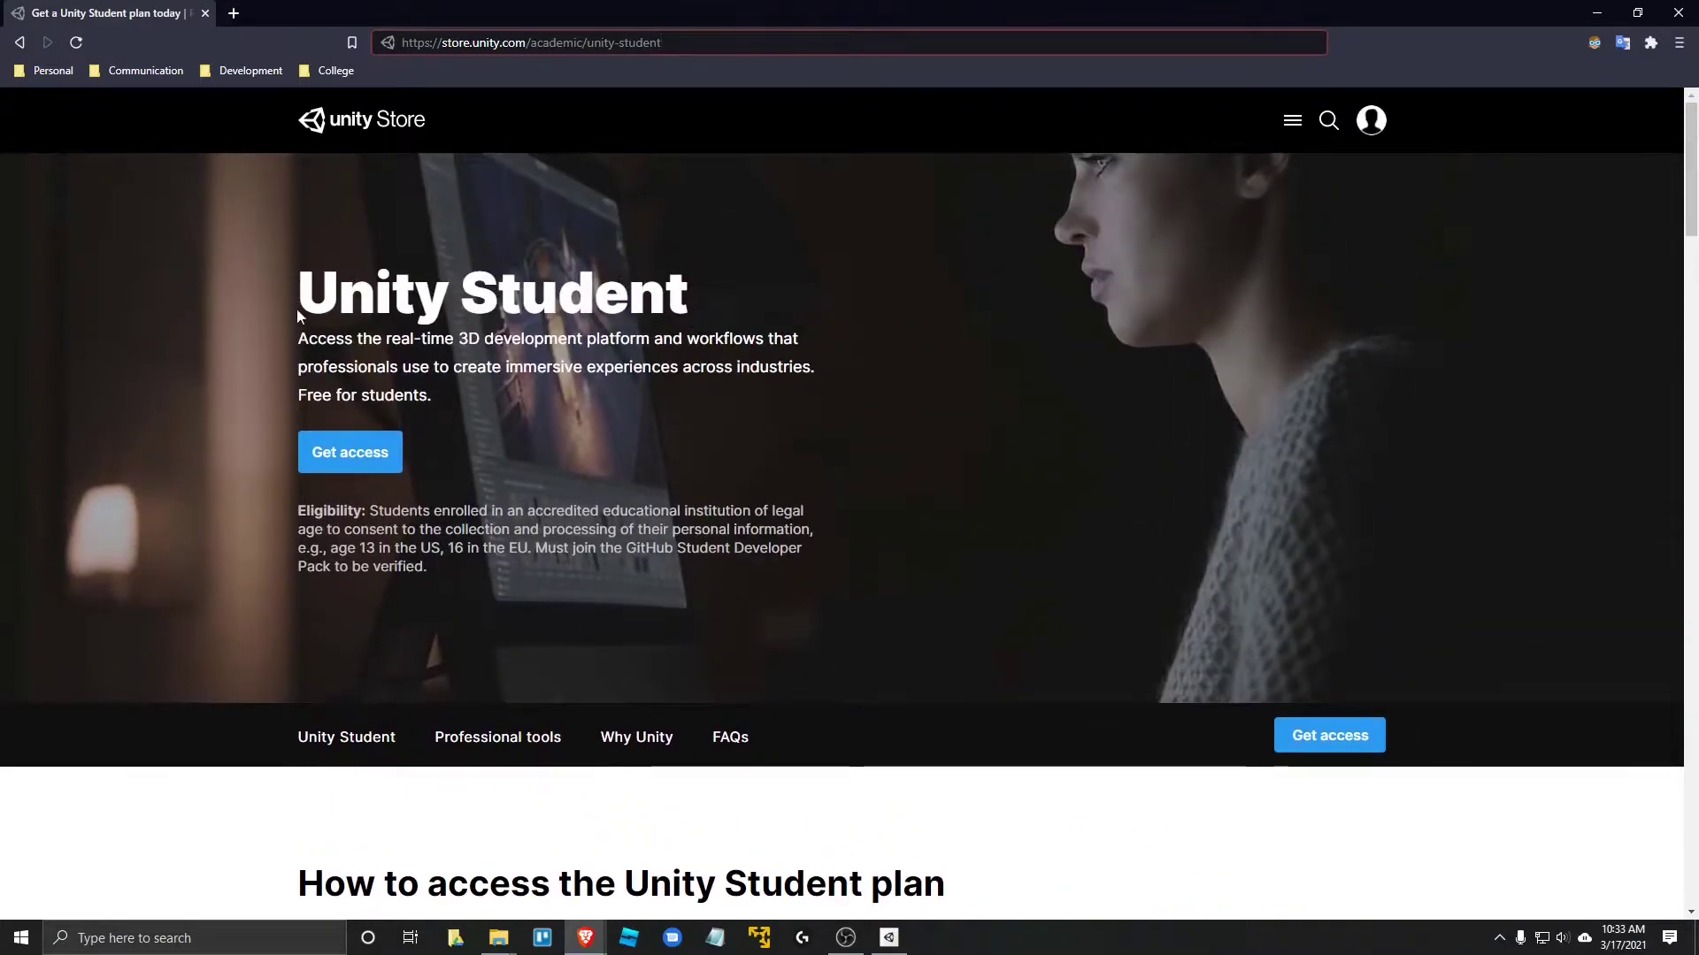
pyautogui.scroll(-4, 727, 453)
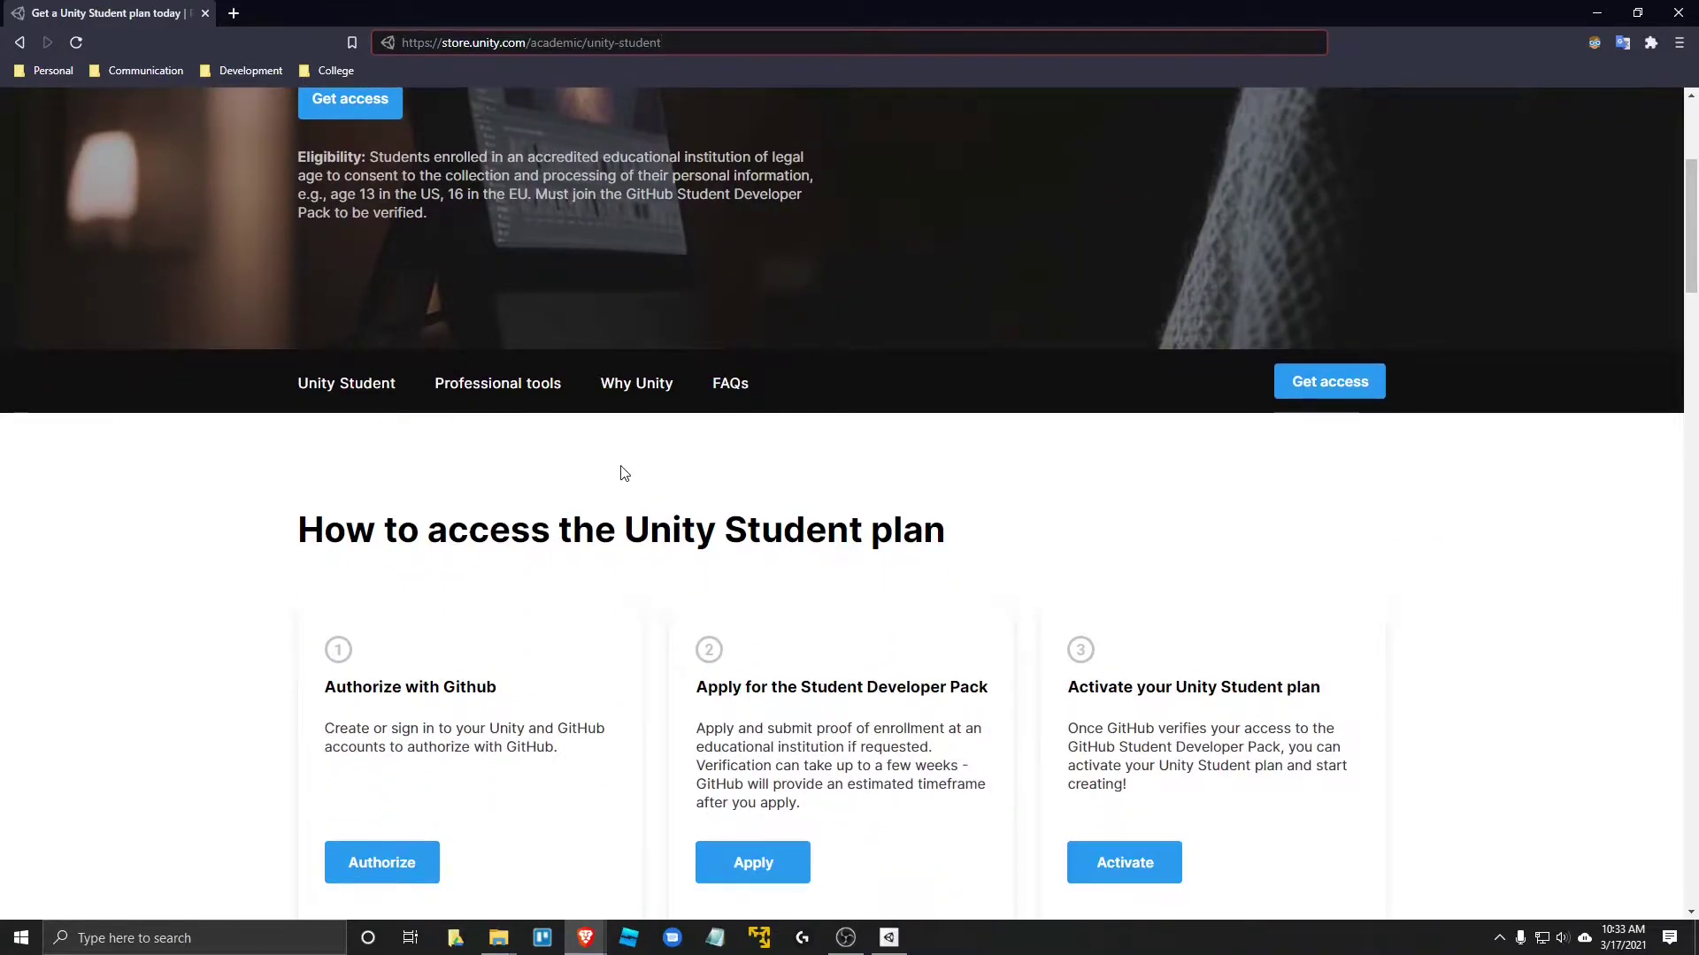
pyautogui.scroll(-1, 631, 506)
pyautogui.scroll(-3, 652, 528)
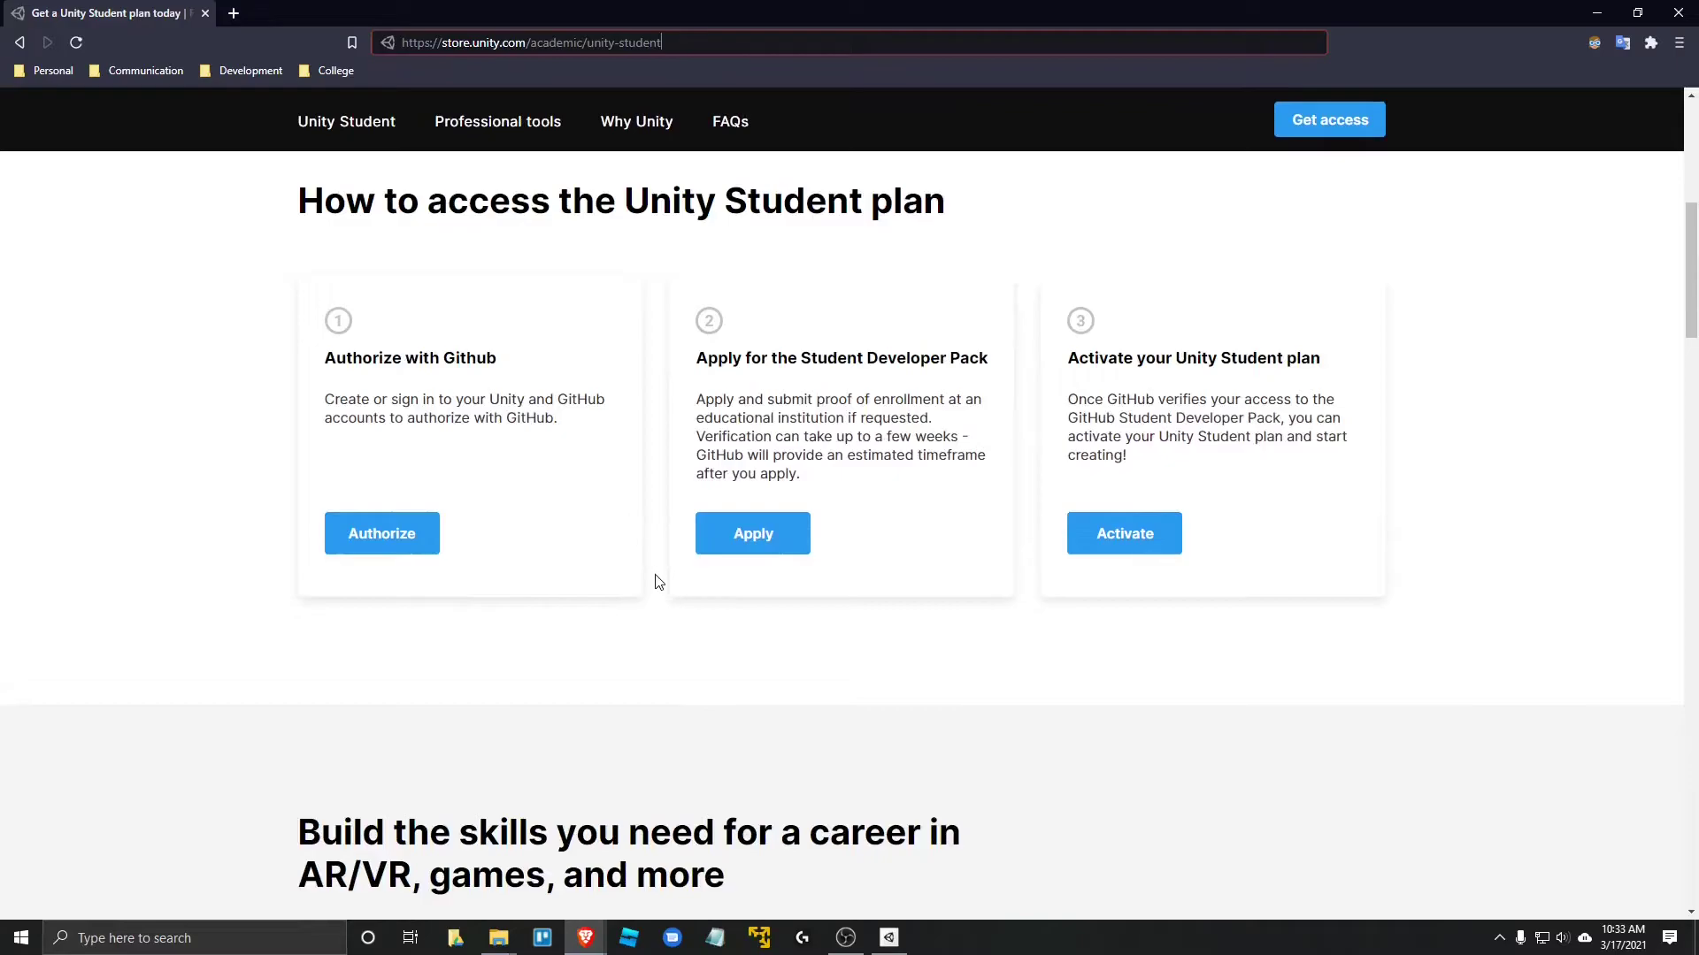
pyautogui.scroll(3, 654, 557)
pyautogui.scroll(-1, 658, 587)
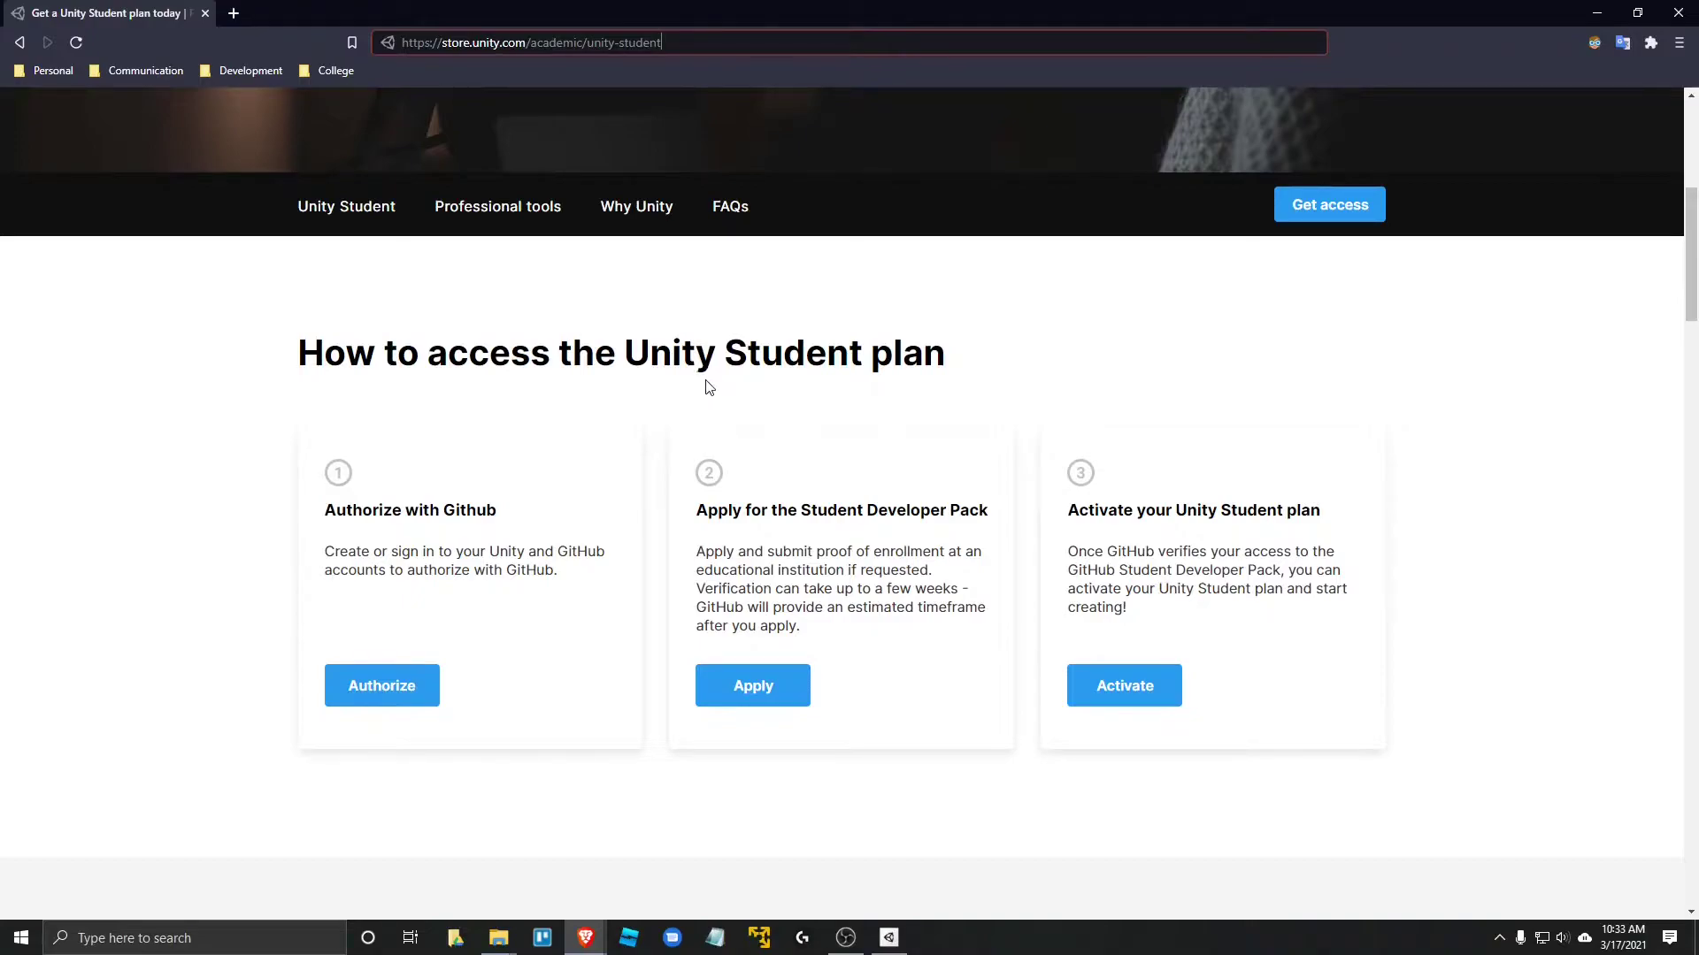
# - Begin the Authorize with Github step and sign in to Unity ID with a Google account
pyautogui.click(401, 696)
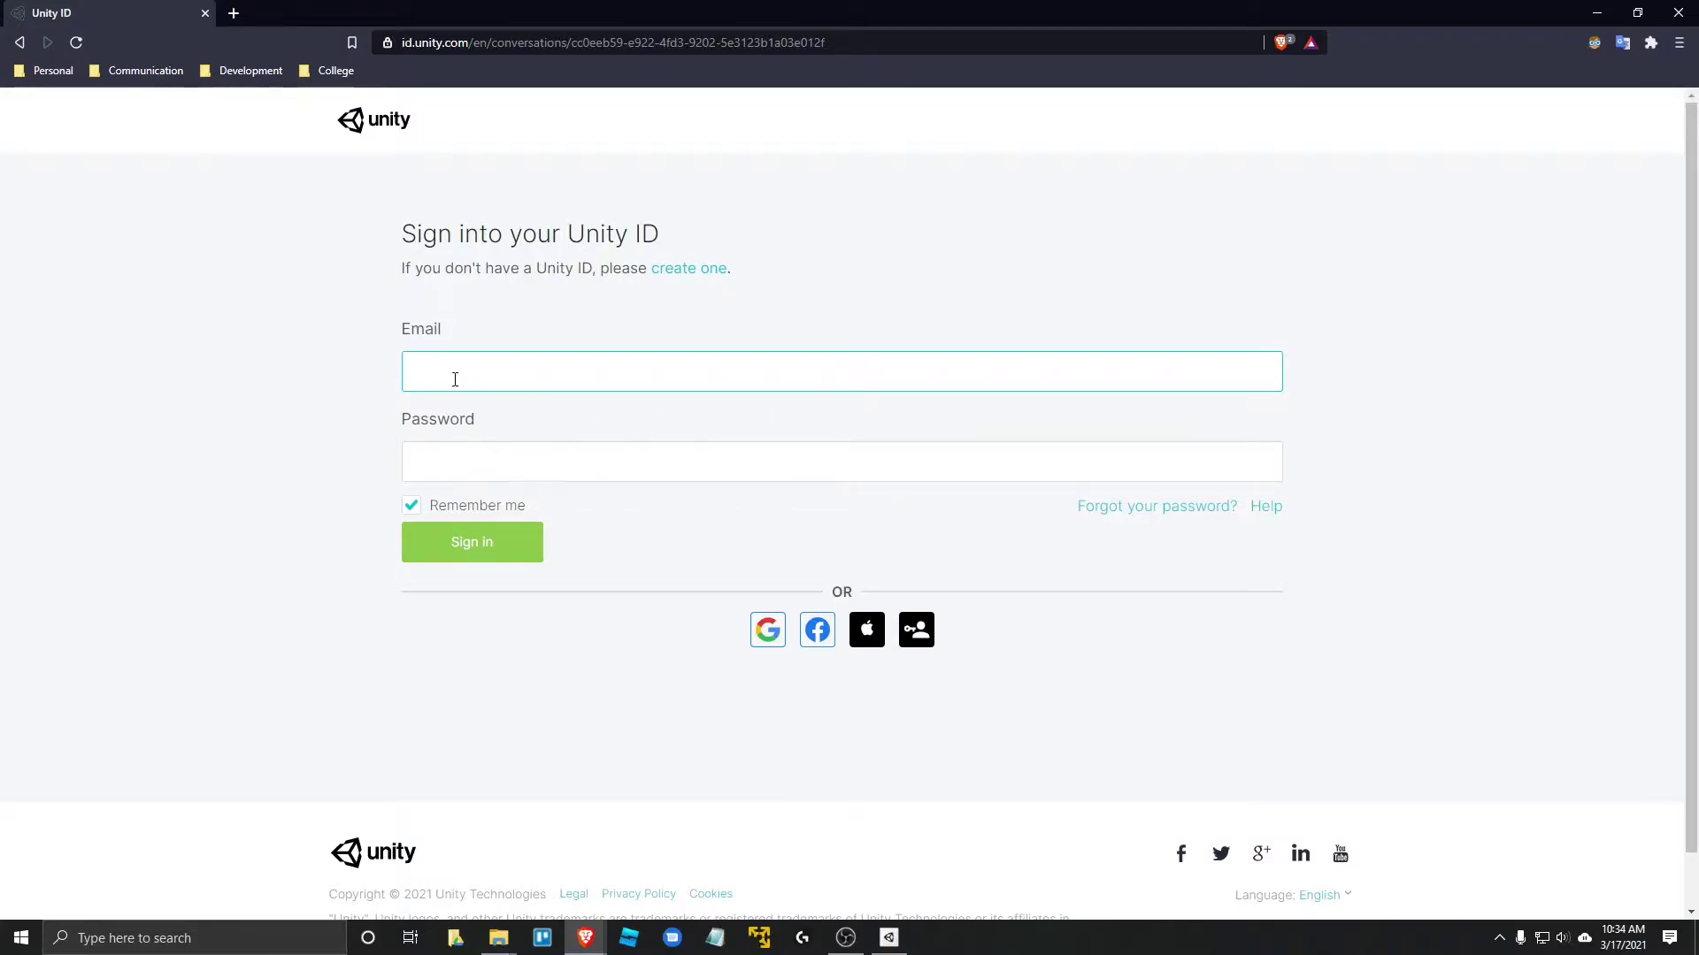
pyautogui.click(460, 464)
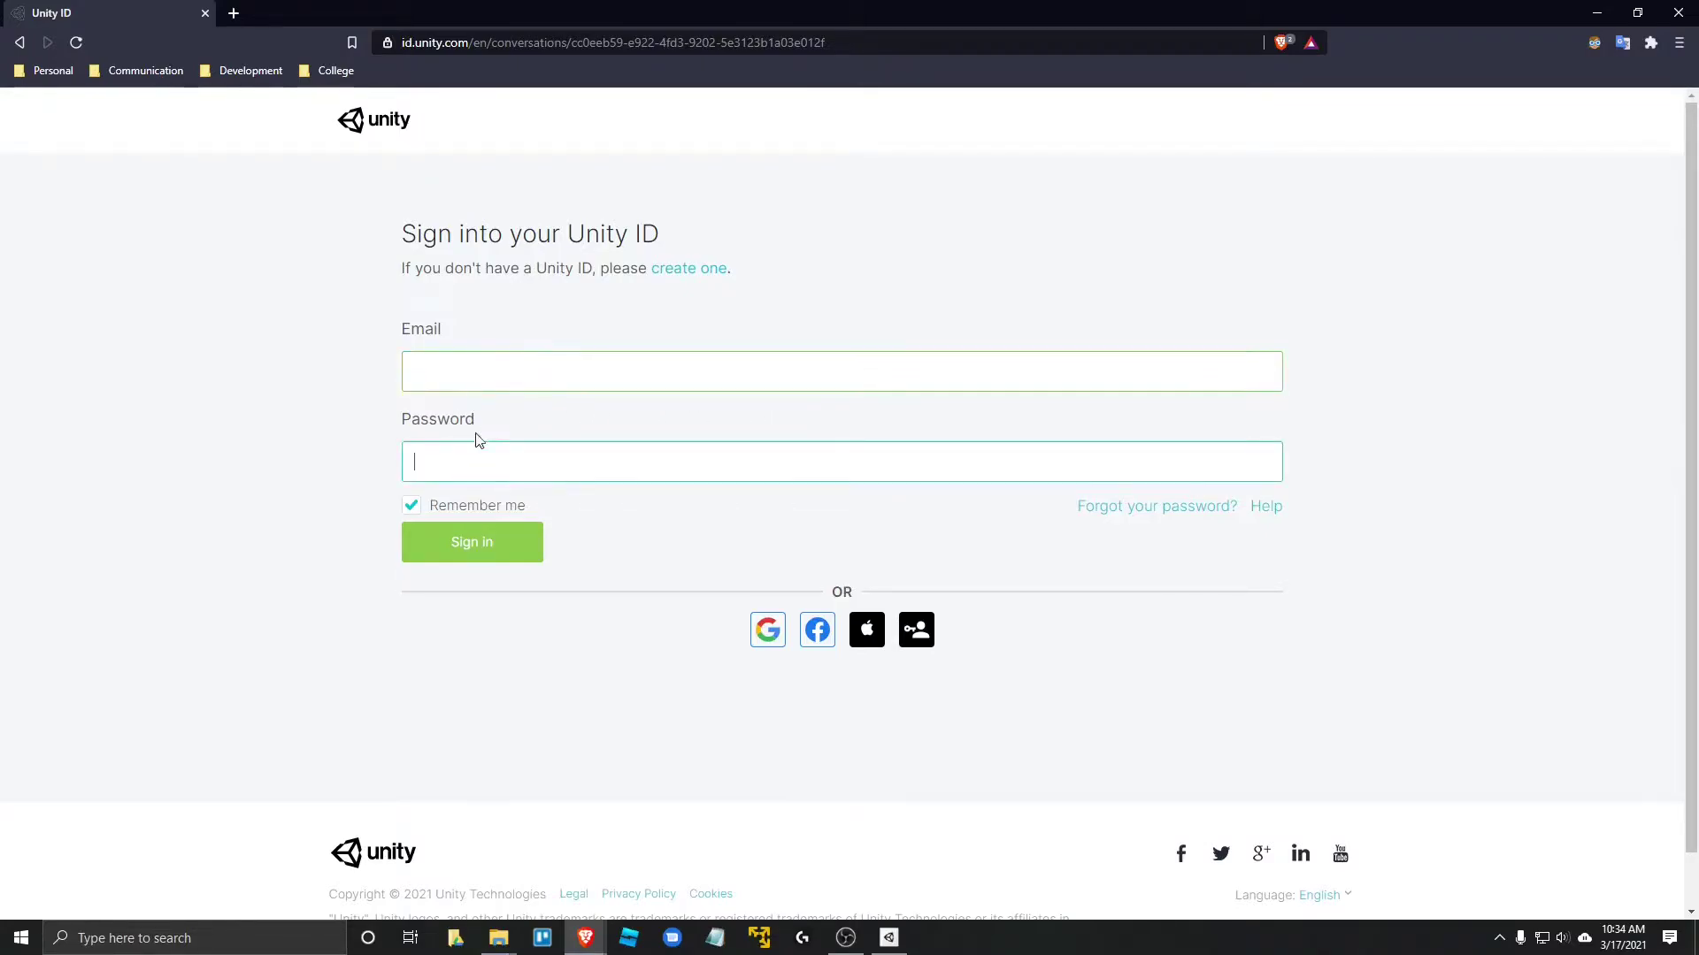
pyautogui.click(767, 632)
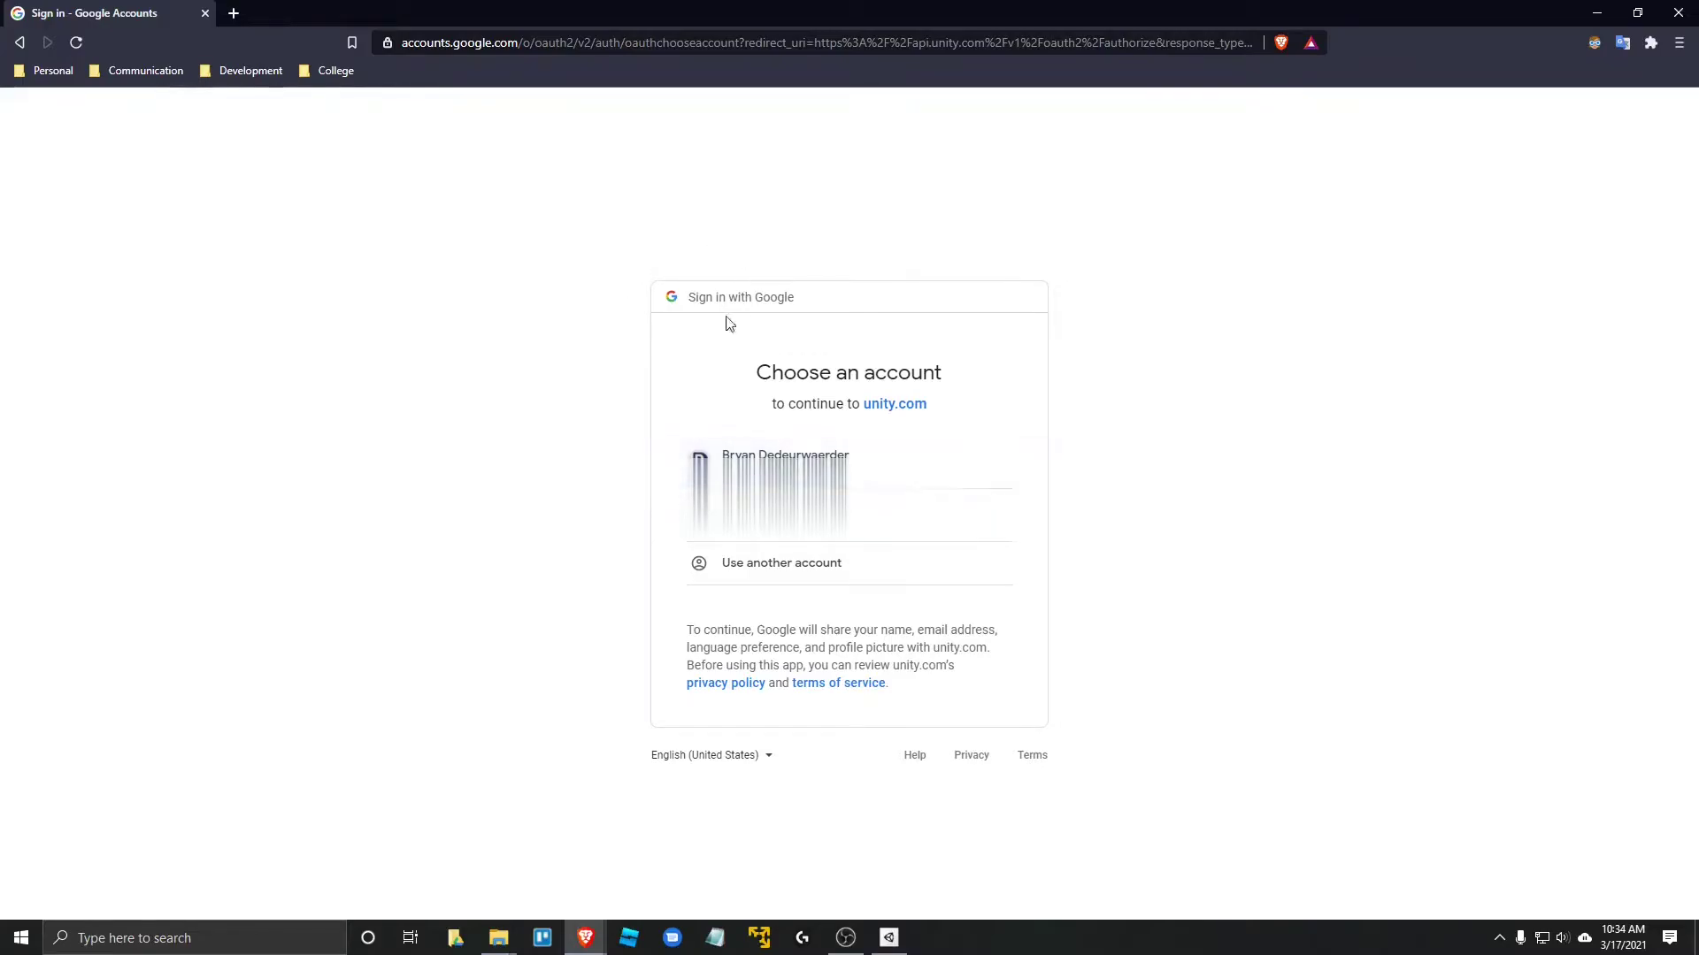
pyautogui.click(779, 487)
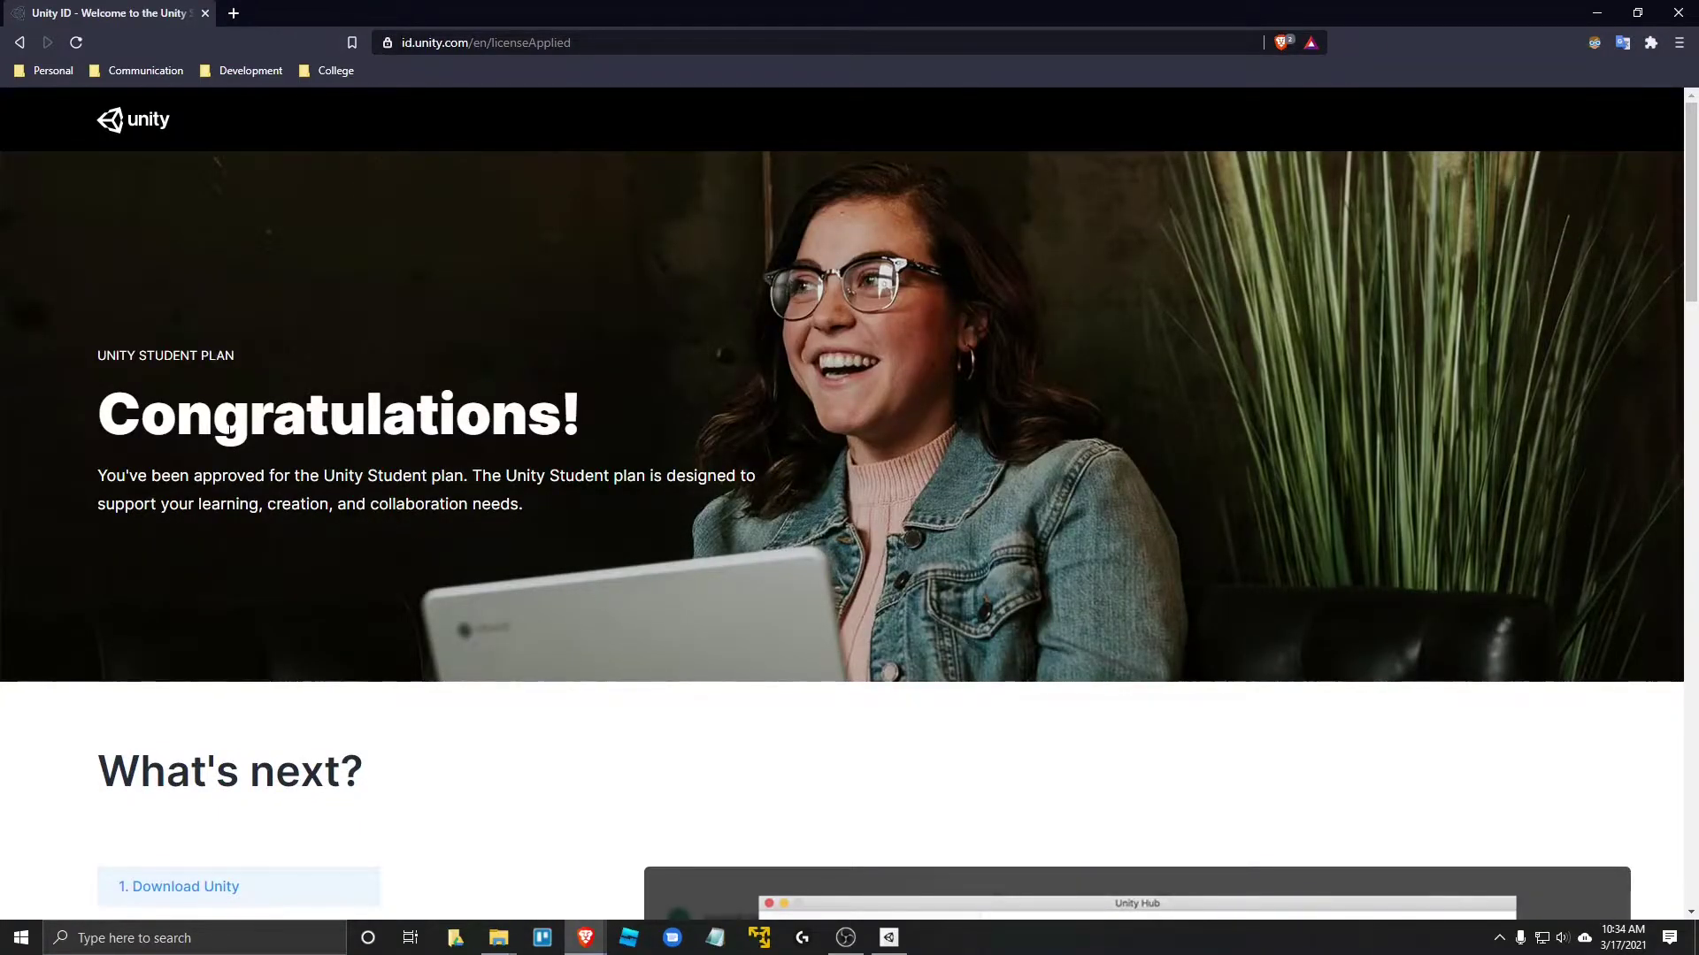
pyautogui.moveTo(100, 415); pyautogui.dragTo(591, 419)
pyautogui.click(591, 420)
pyautogui.moveTo(104, 421); pyautogui.dragTo(600, 412)
pyautogui.click(632, 417)
pyautogui.scroll(-3, 549, 502)
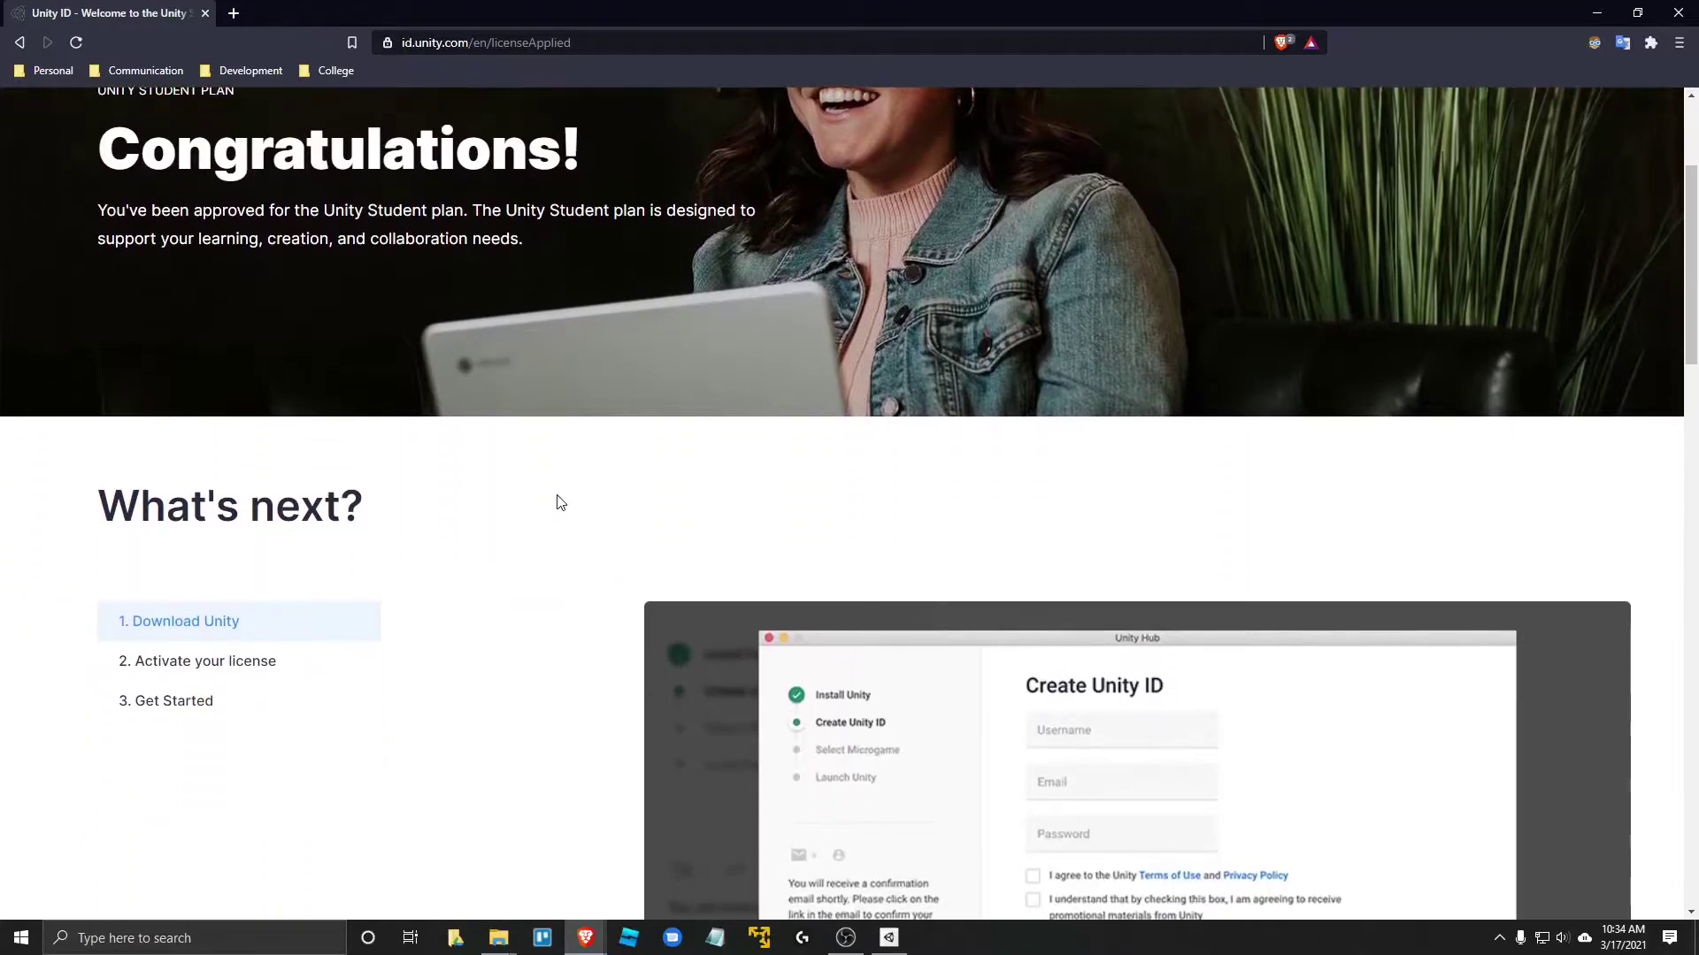
pyautogui.scroll(-4, 478, 466)
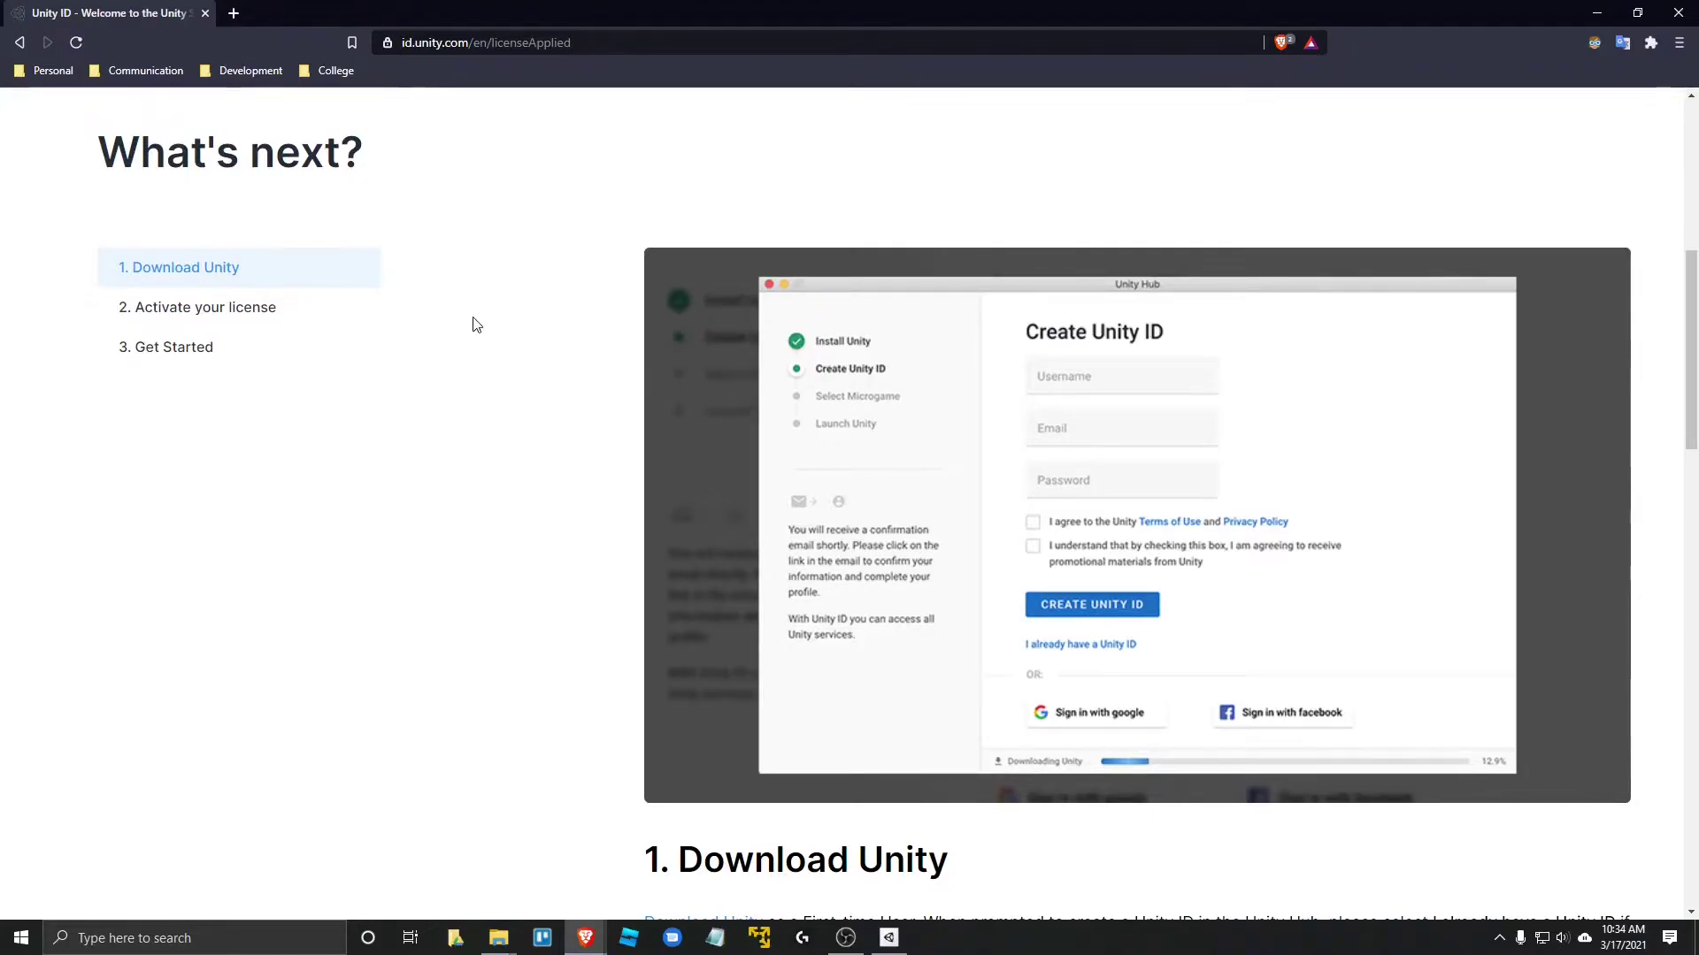
pyautogui.scroll(-9, 477, 327)
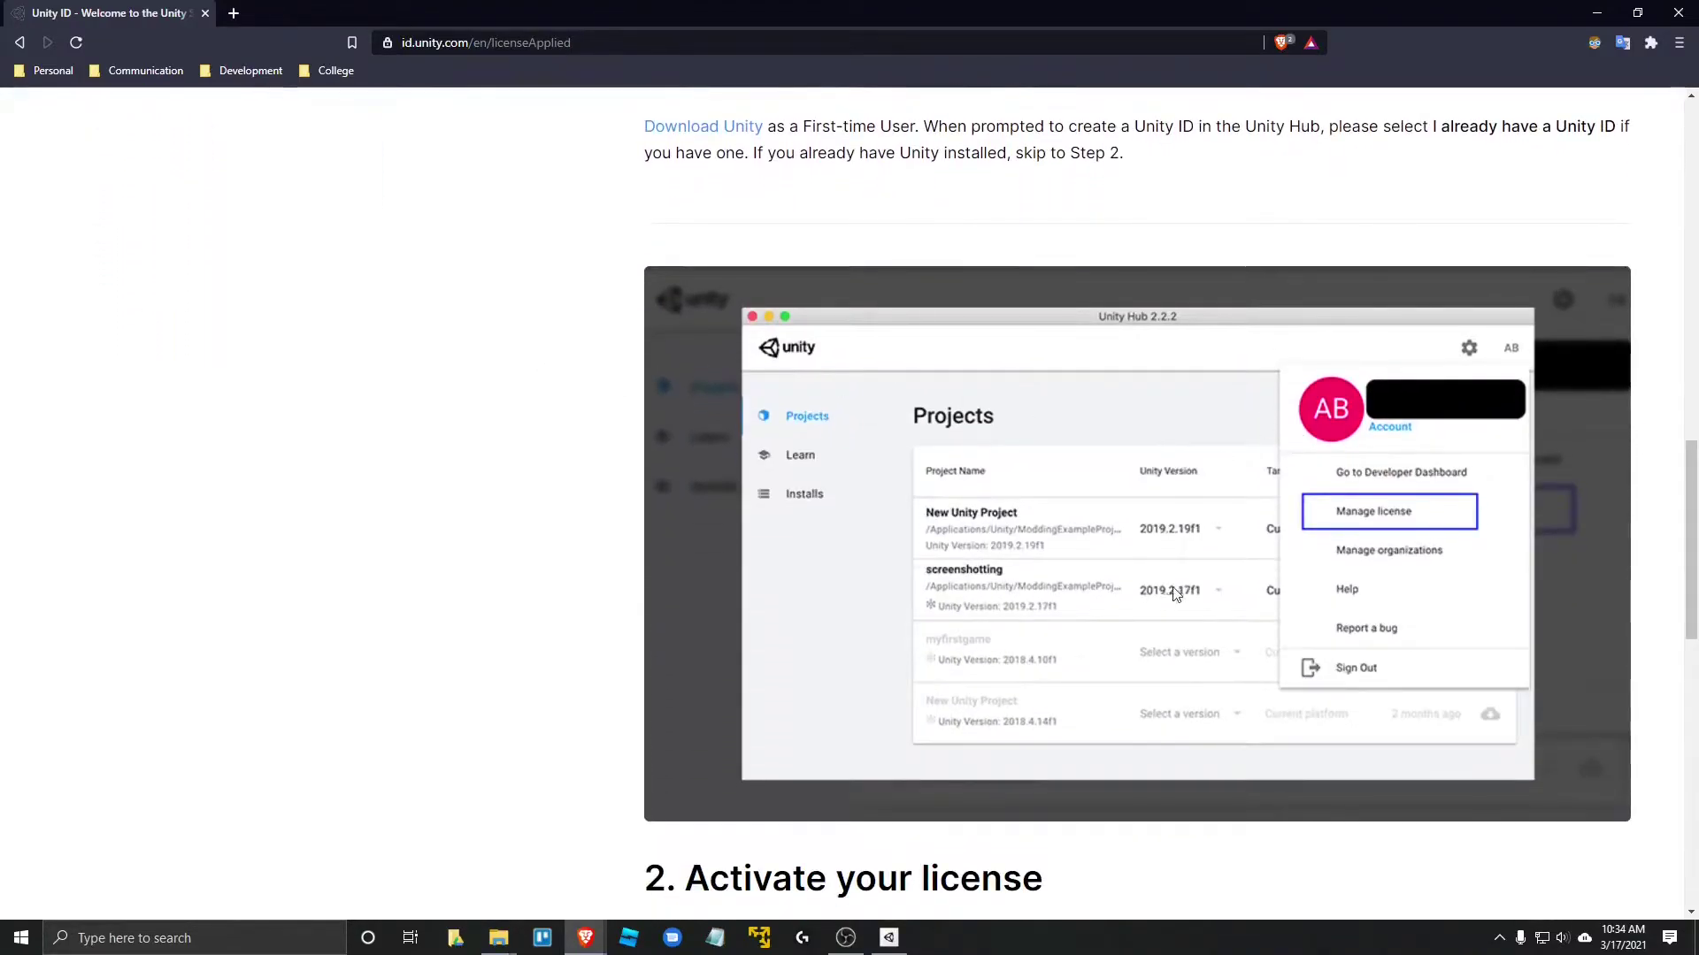
pyautogui.scroll(-3, 1345, 566)
pyautogui.scroll(-8, 1160, 428)
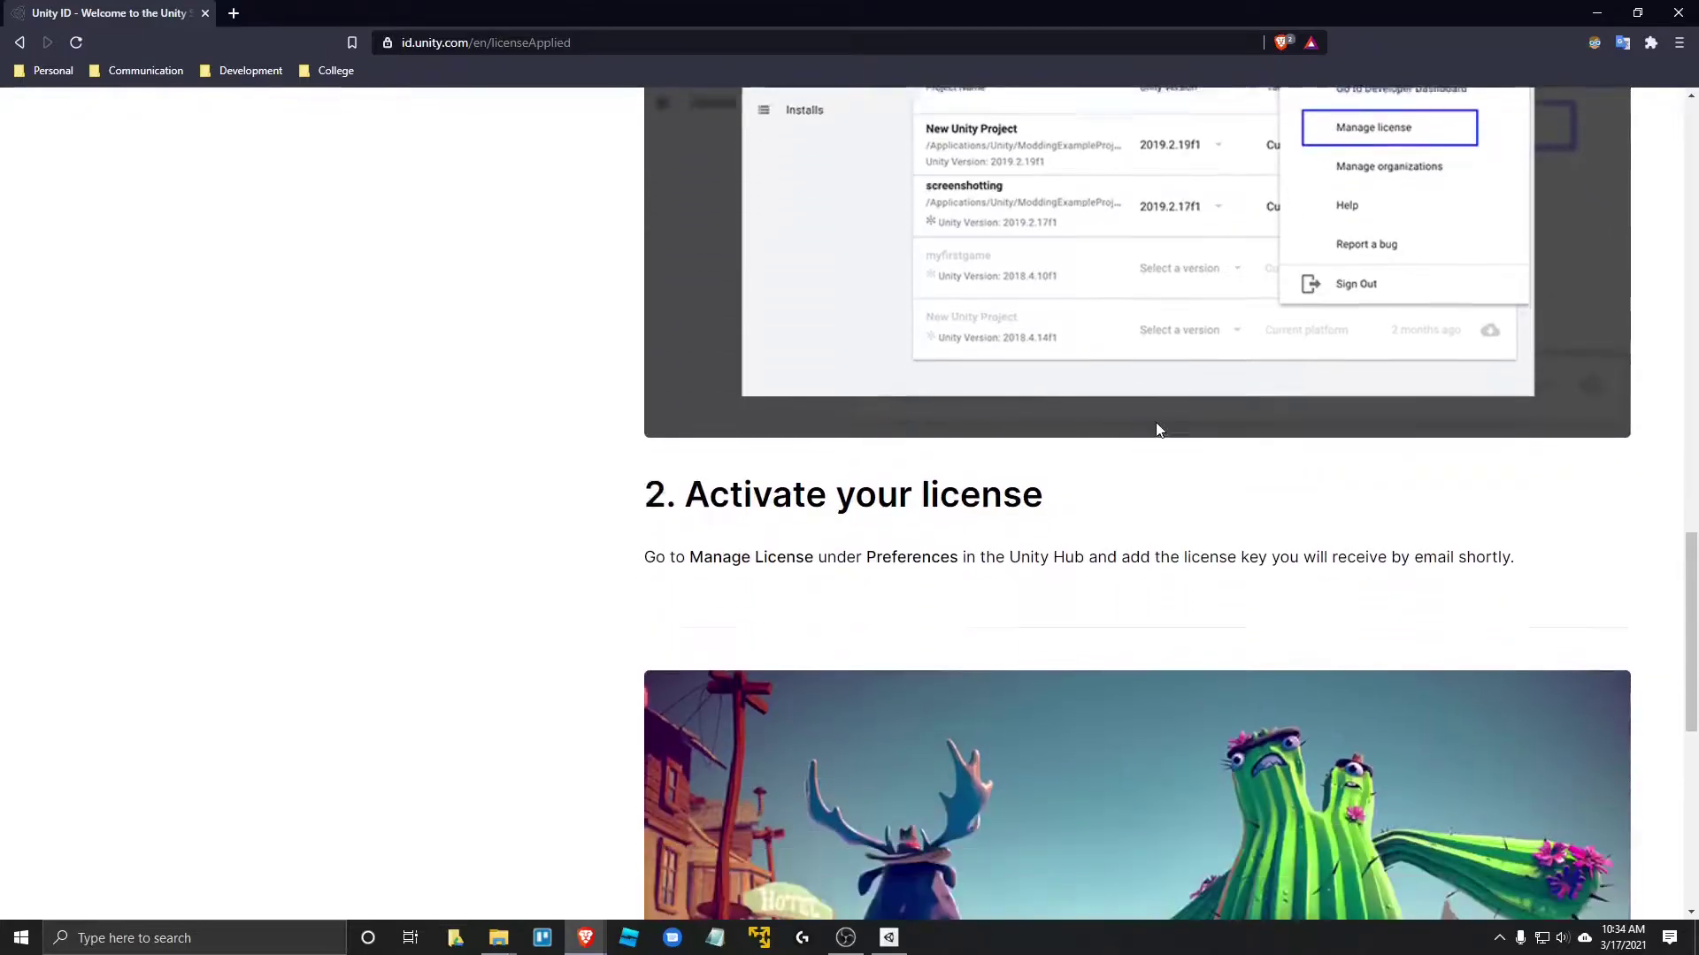
pyautogui.scroll(4, 987, 421)
pyautogui.scroll(-5, 917, 435)
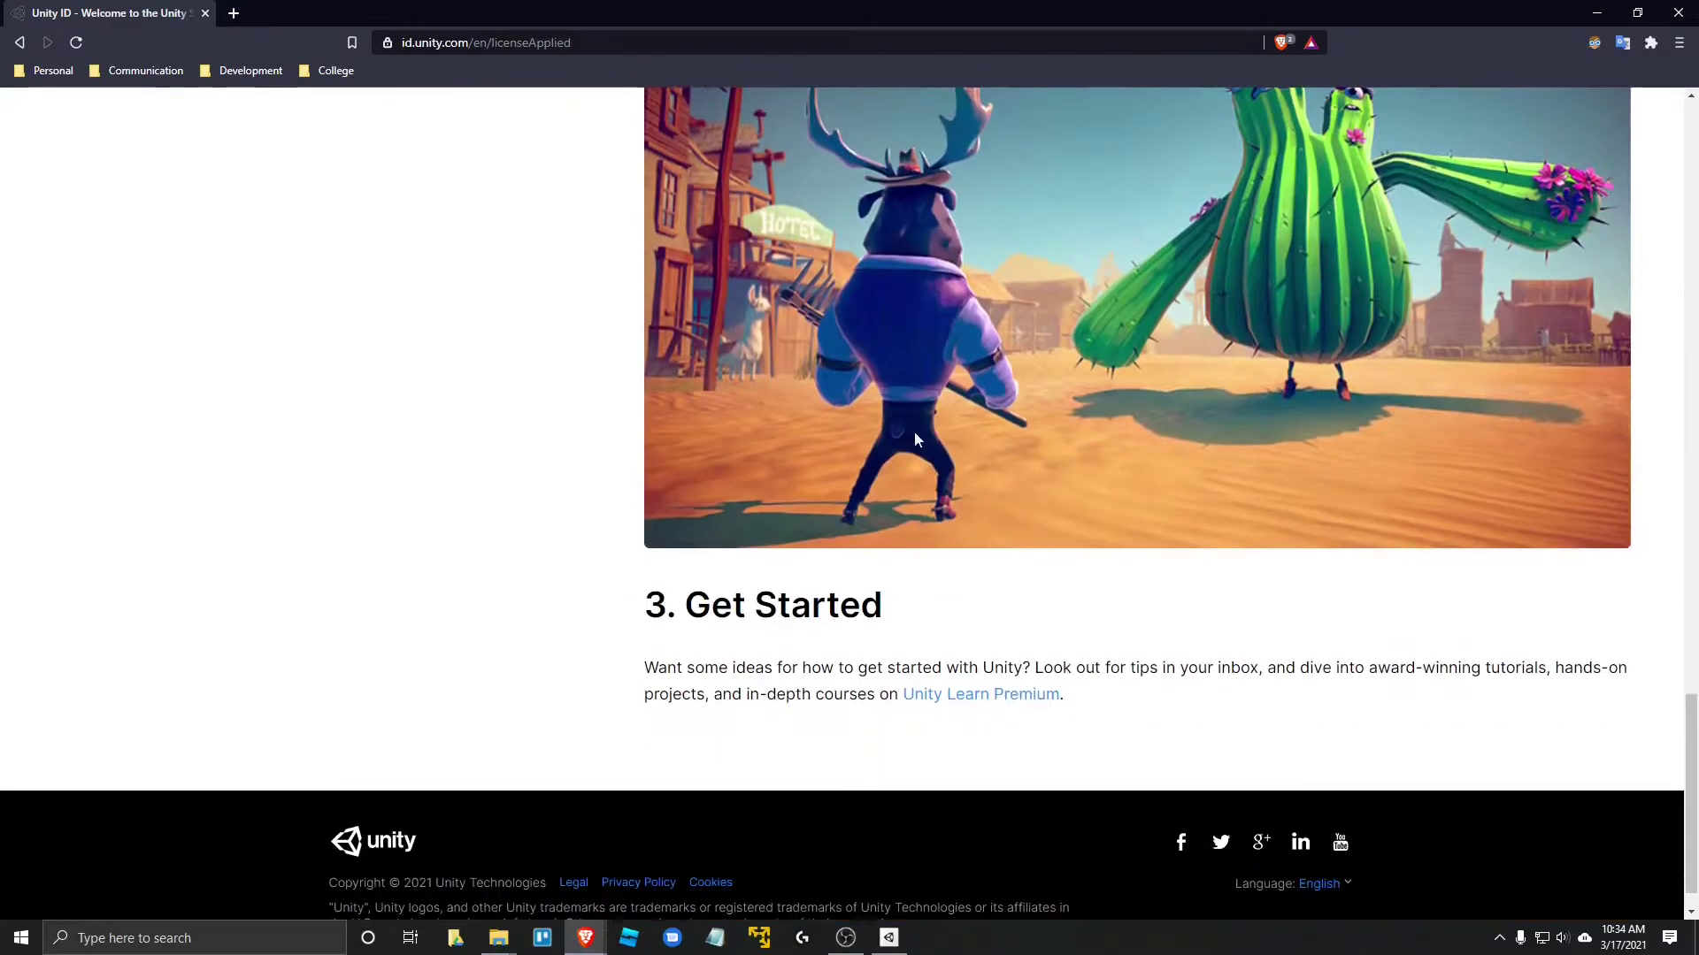
pyautogui.scroll(20, 757, 512)
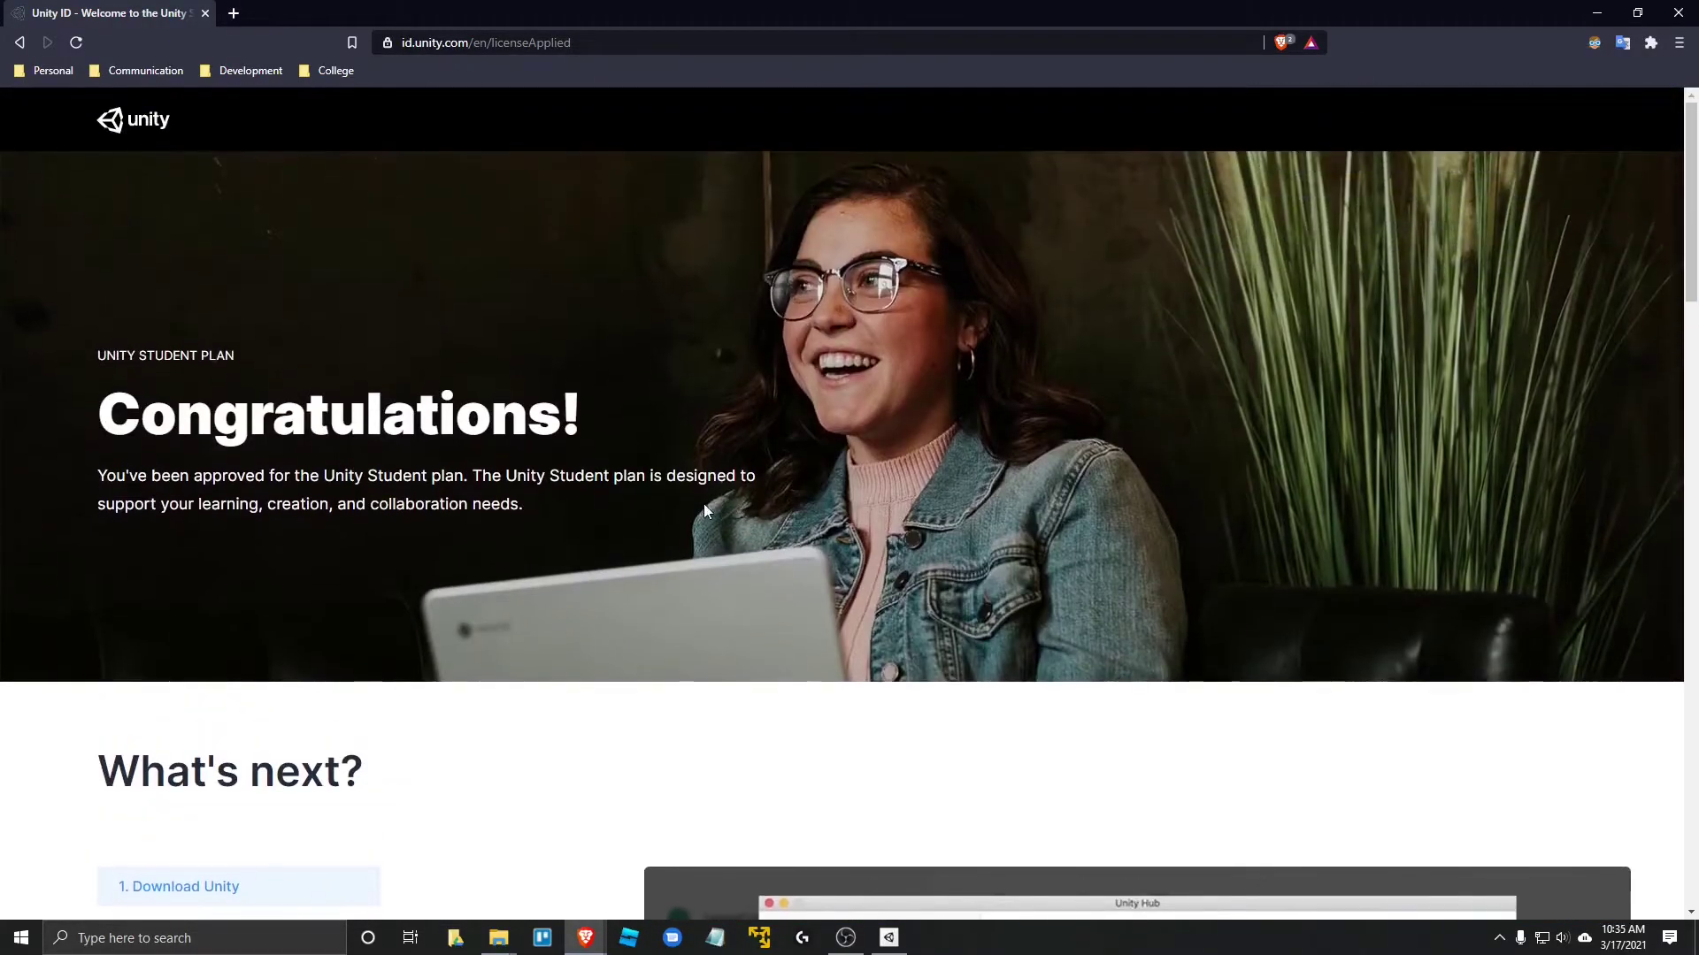
pyautogui.scroll(-20, 749, 508)
pyautogui.scroll(-4, 899, 603)
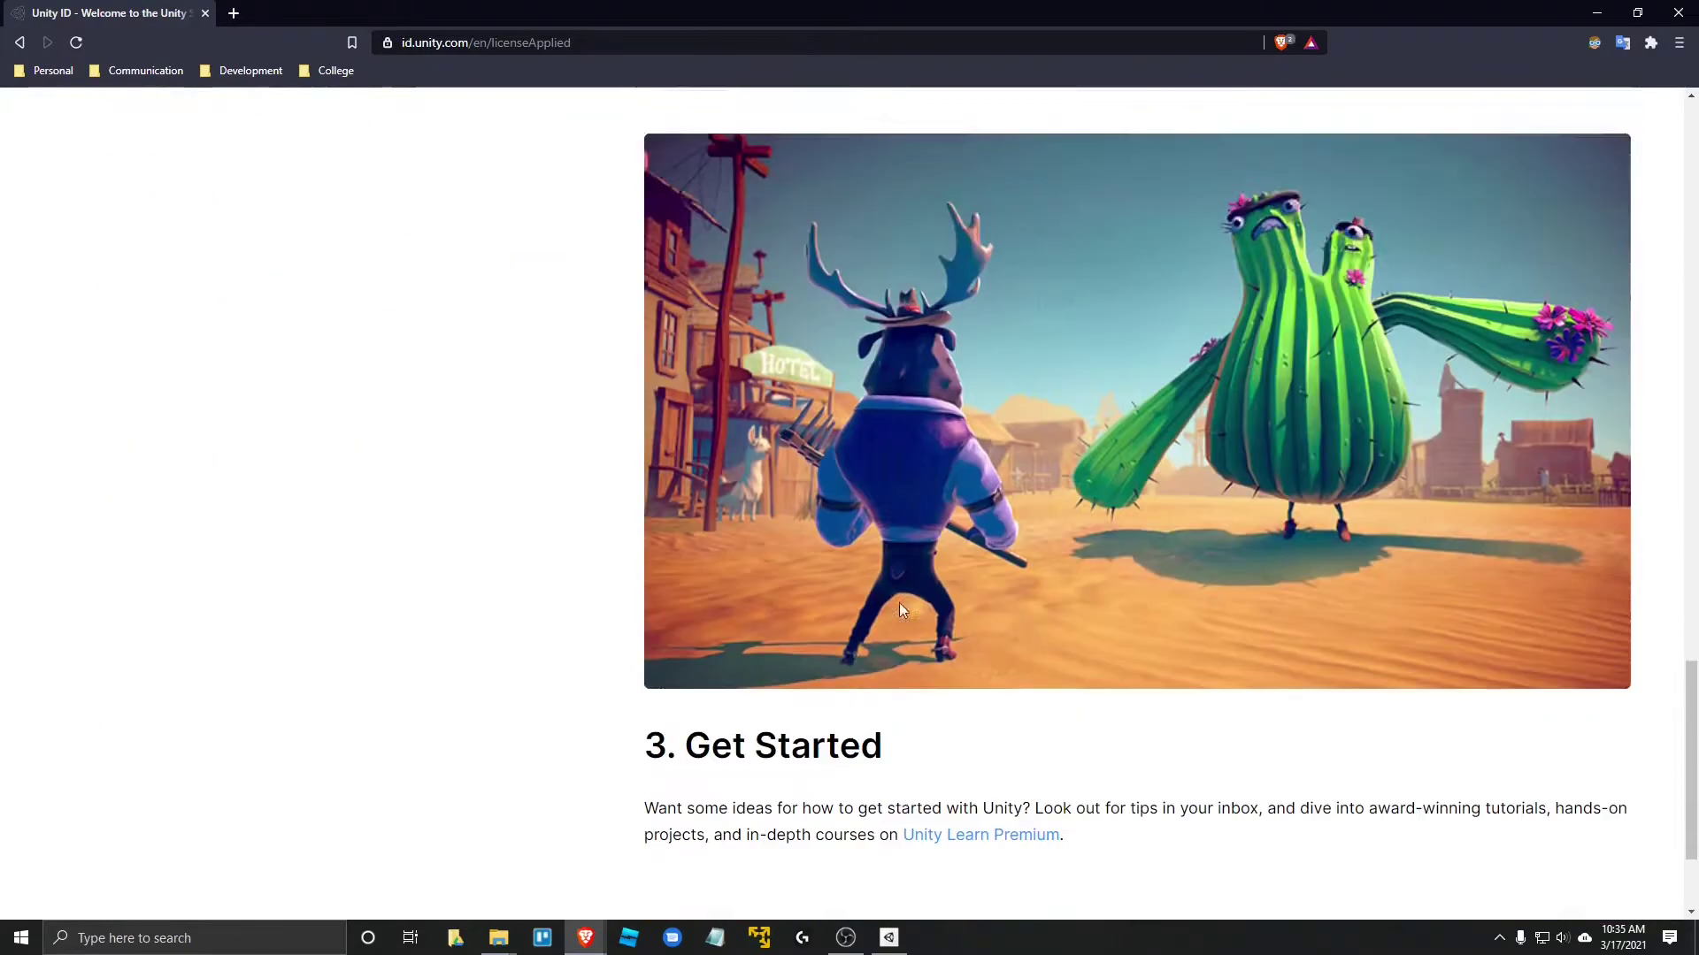
pyautogui.scroll(20, 867, 575)
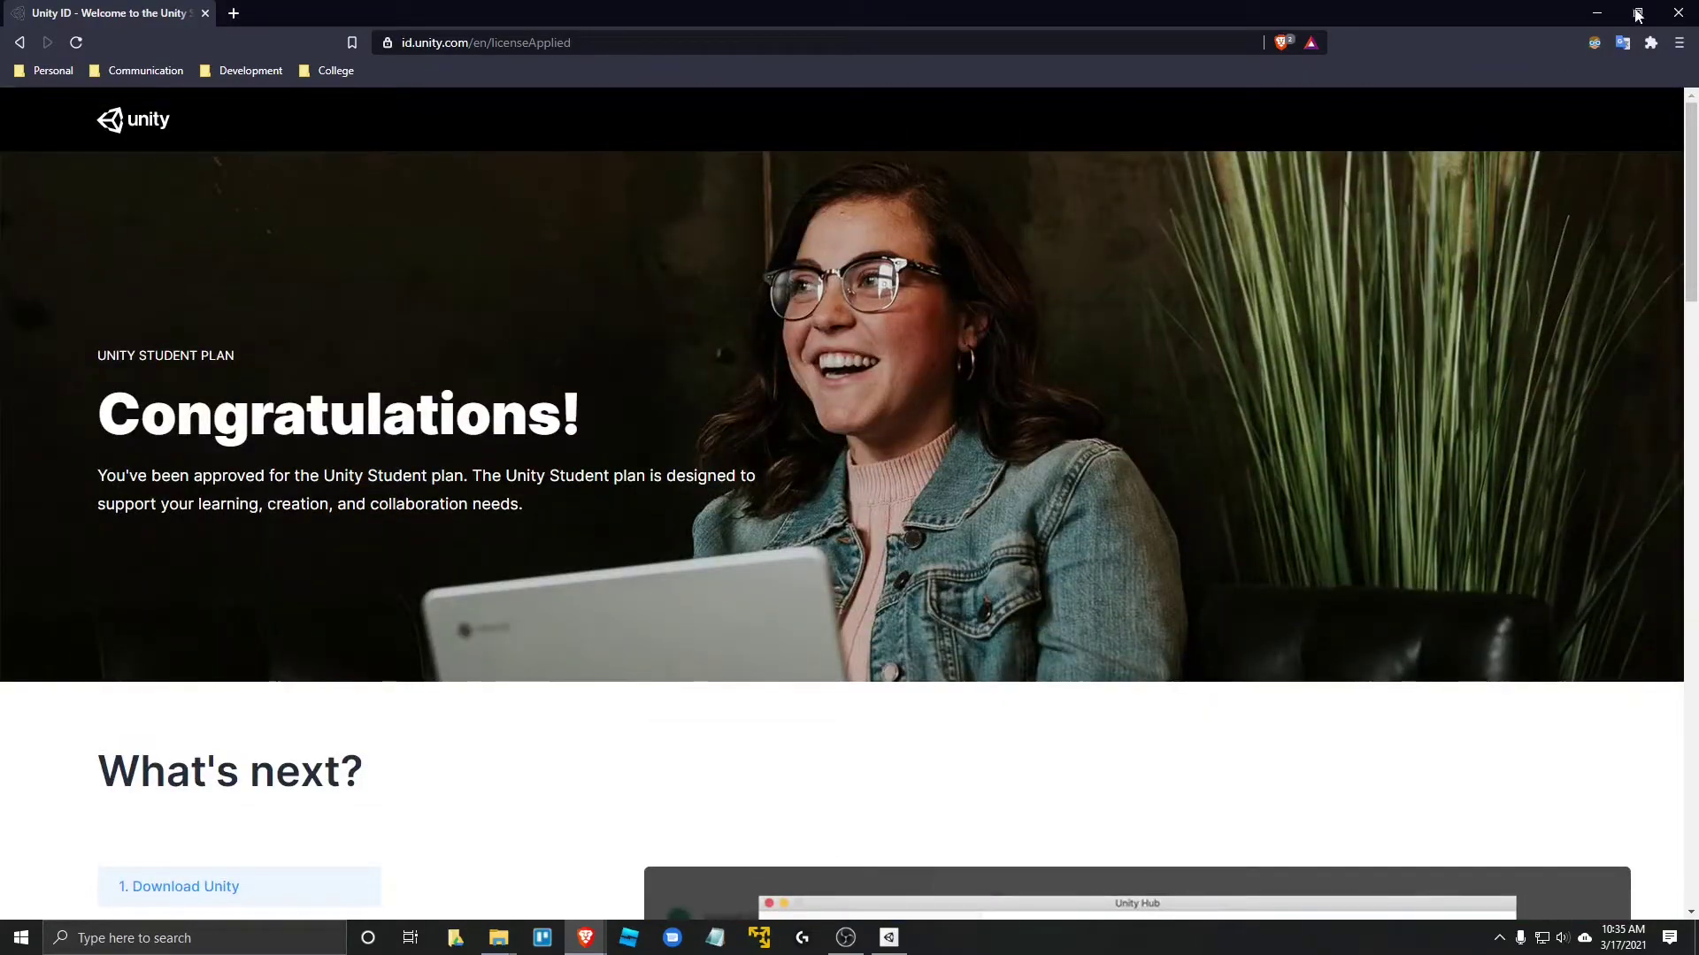
# - Minimize the browser and review Unity Hub's Projects list, including Senior-Projects-STACS
pyautogui.click(1597, 12)
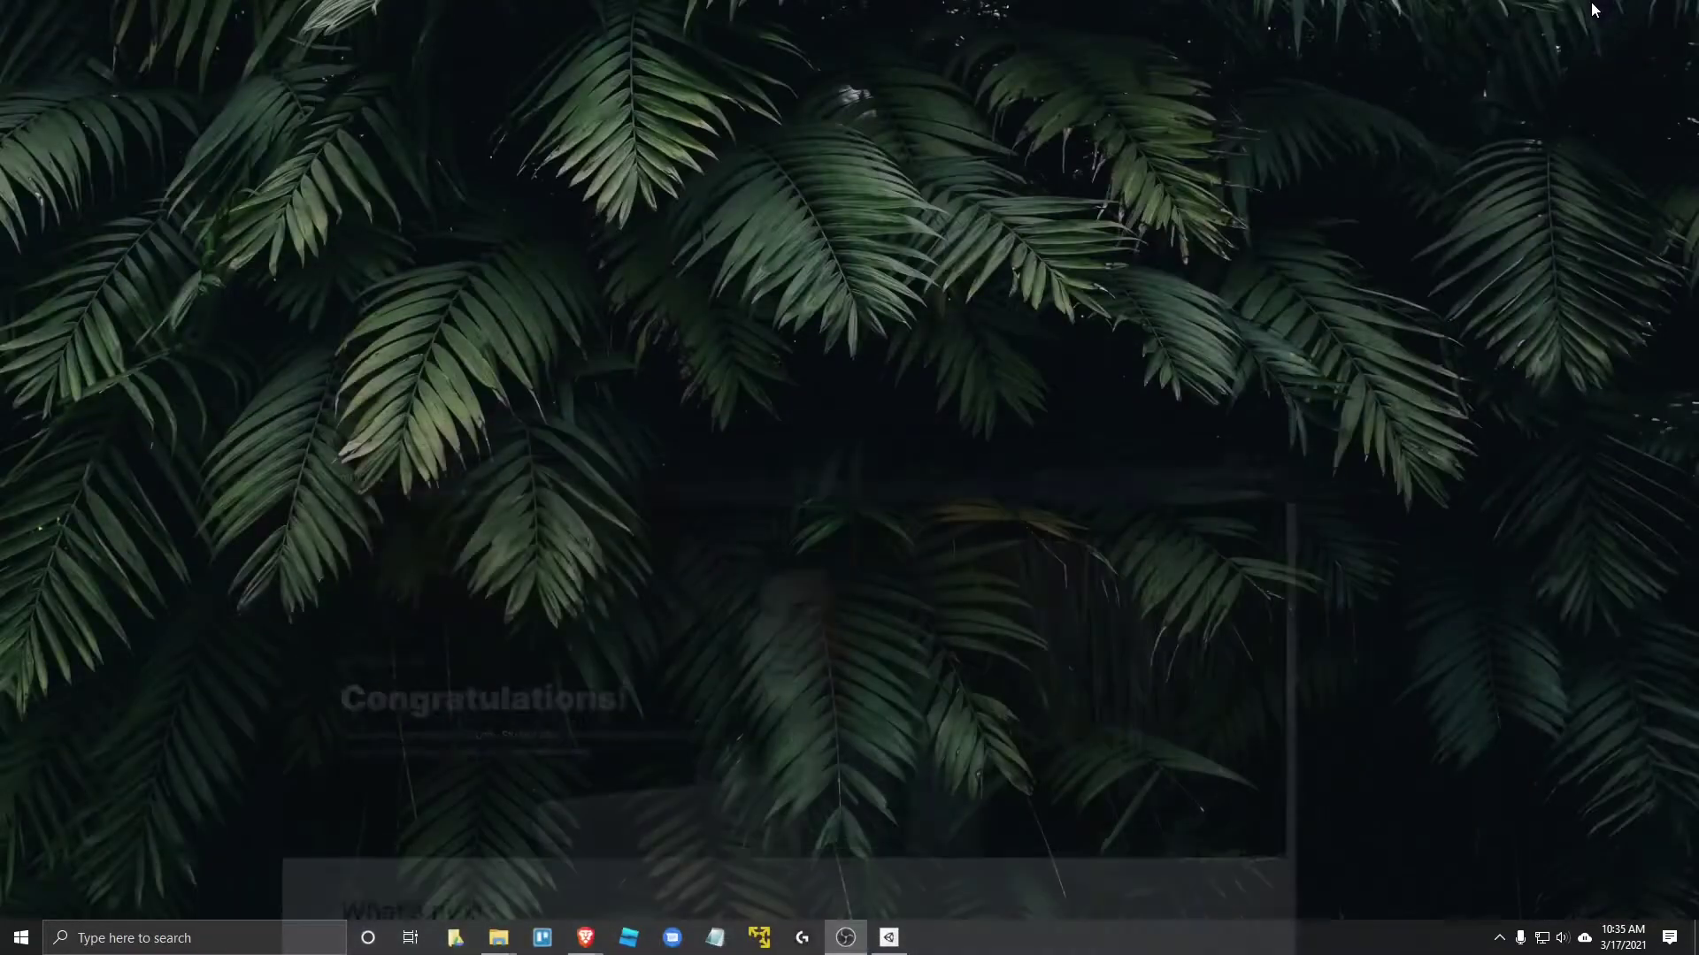
pyautogui.click(889, 938)
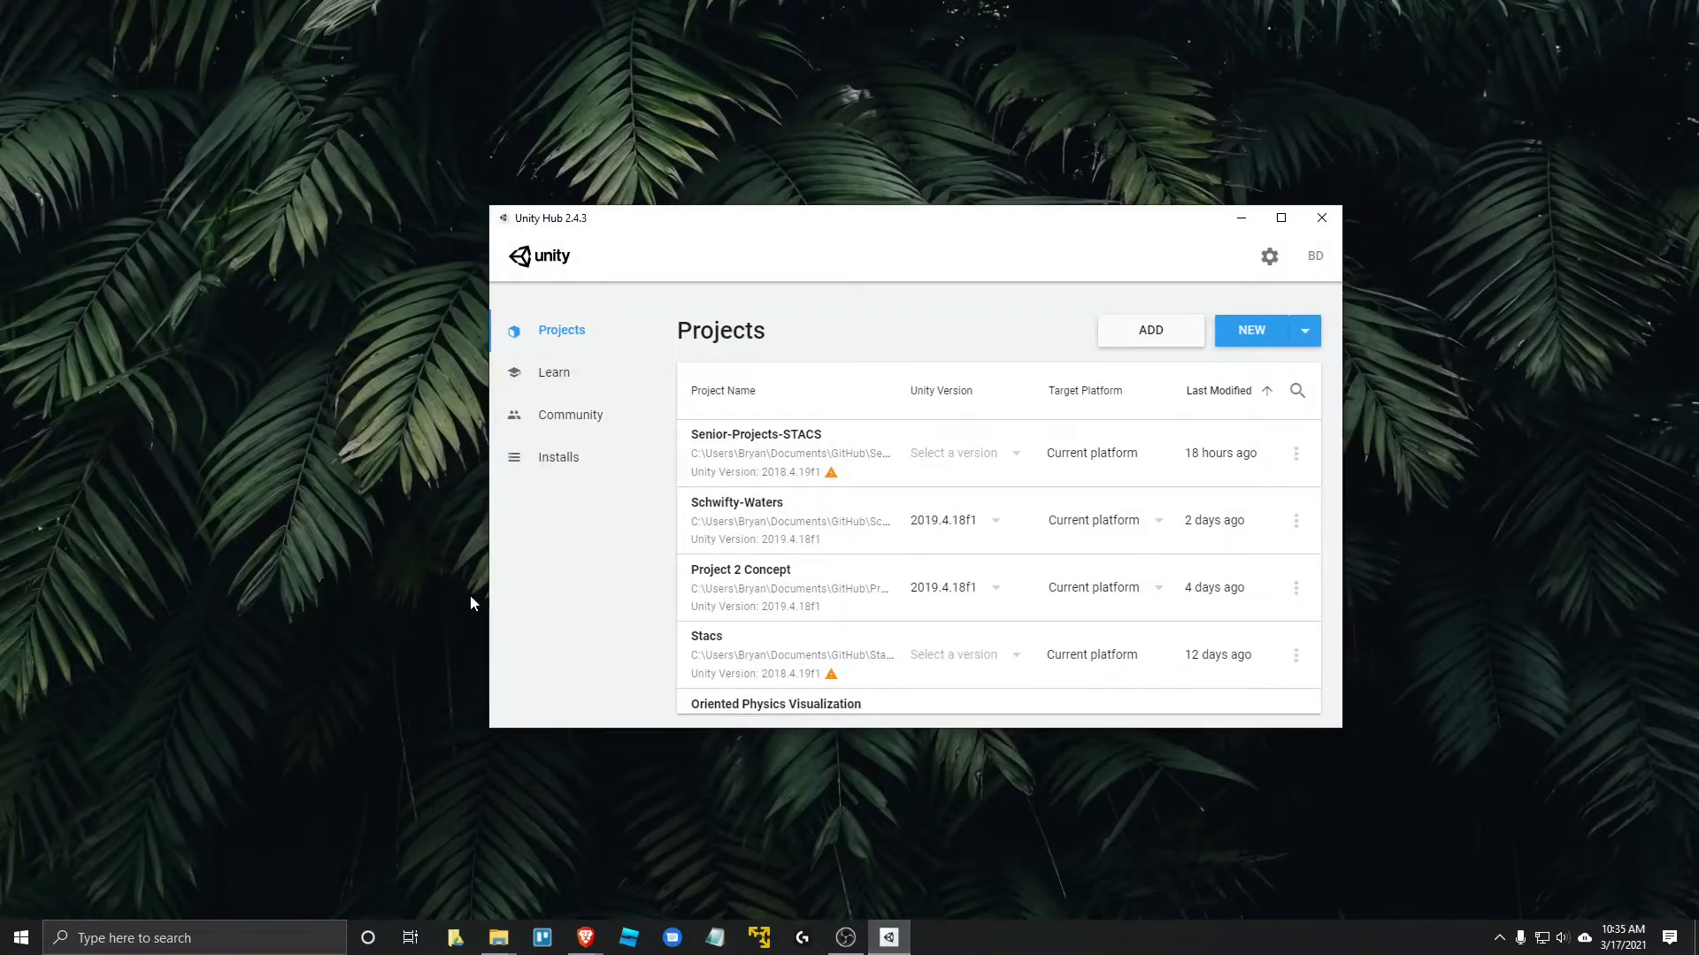
pyautogui.click(1239, 218)
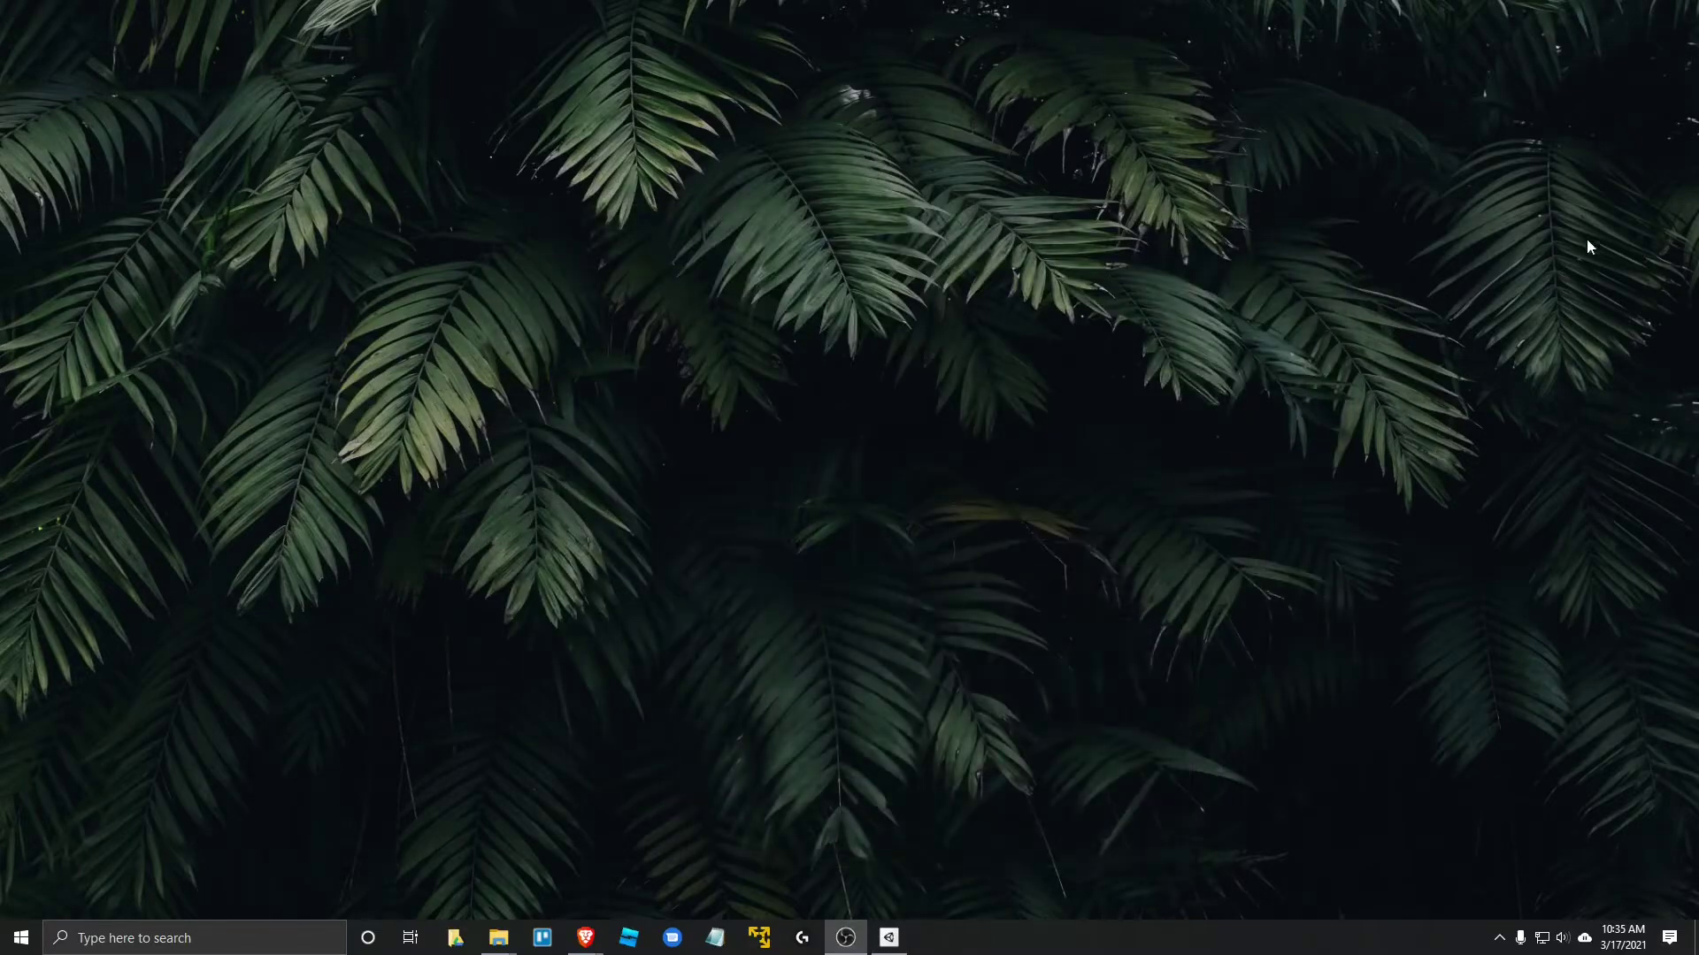
pyautogui.click(889, 937)
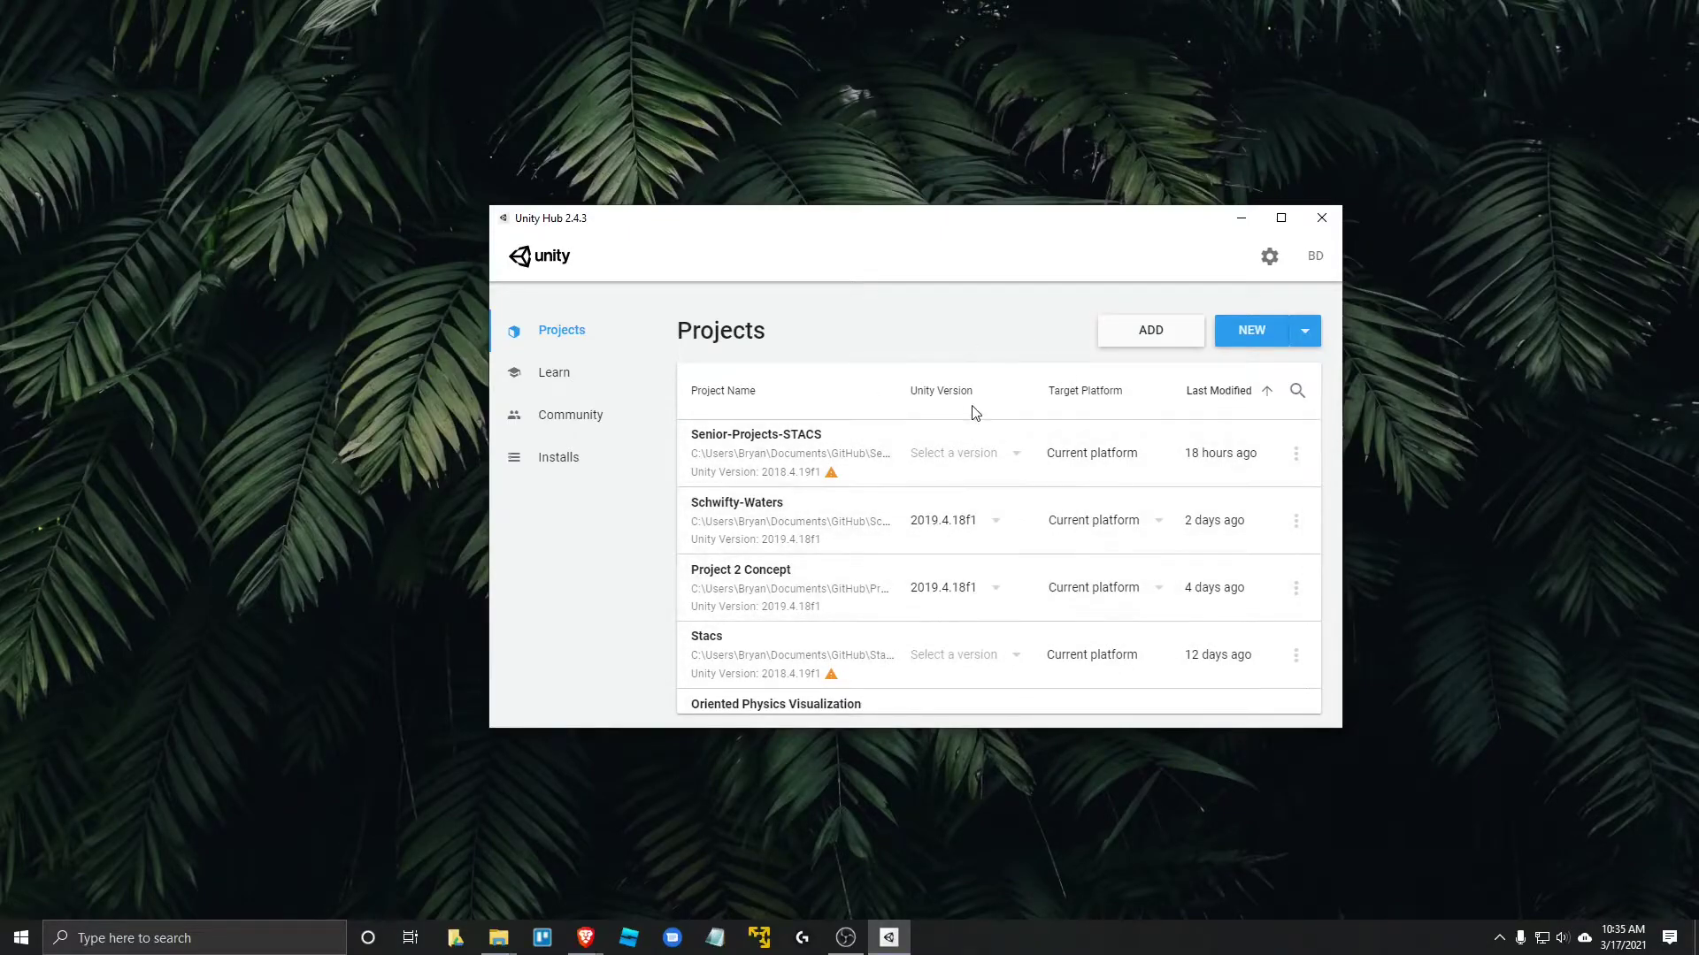
pyautogui.scroll(-3, 841, 478)
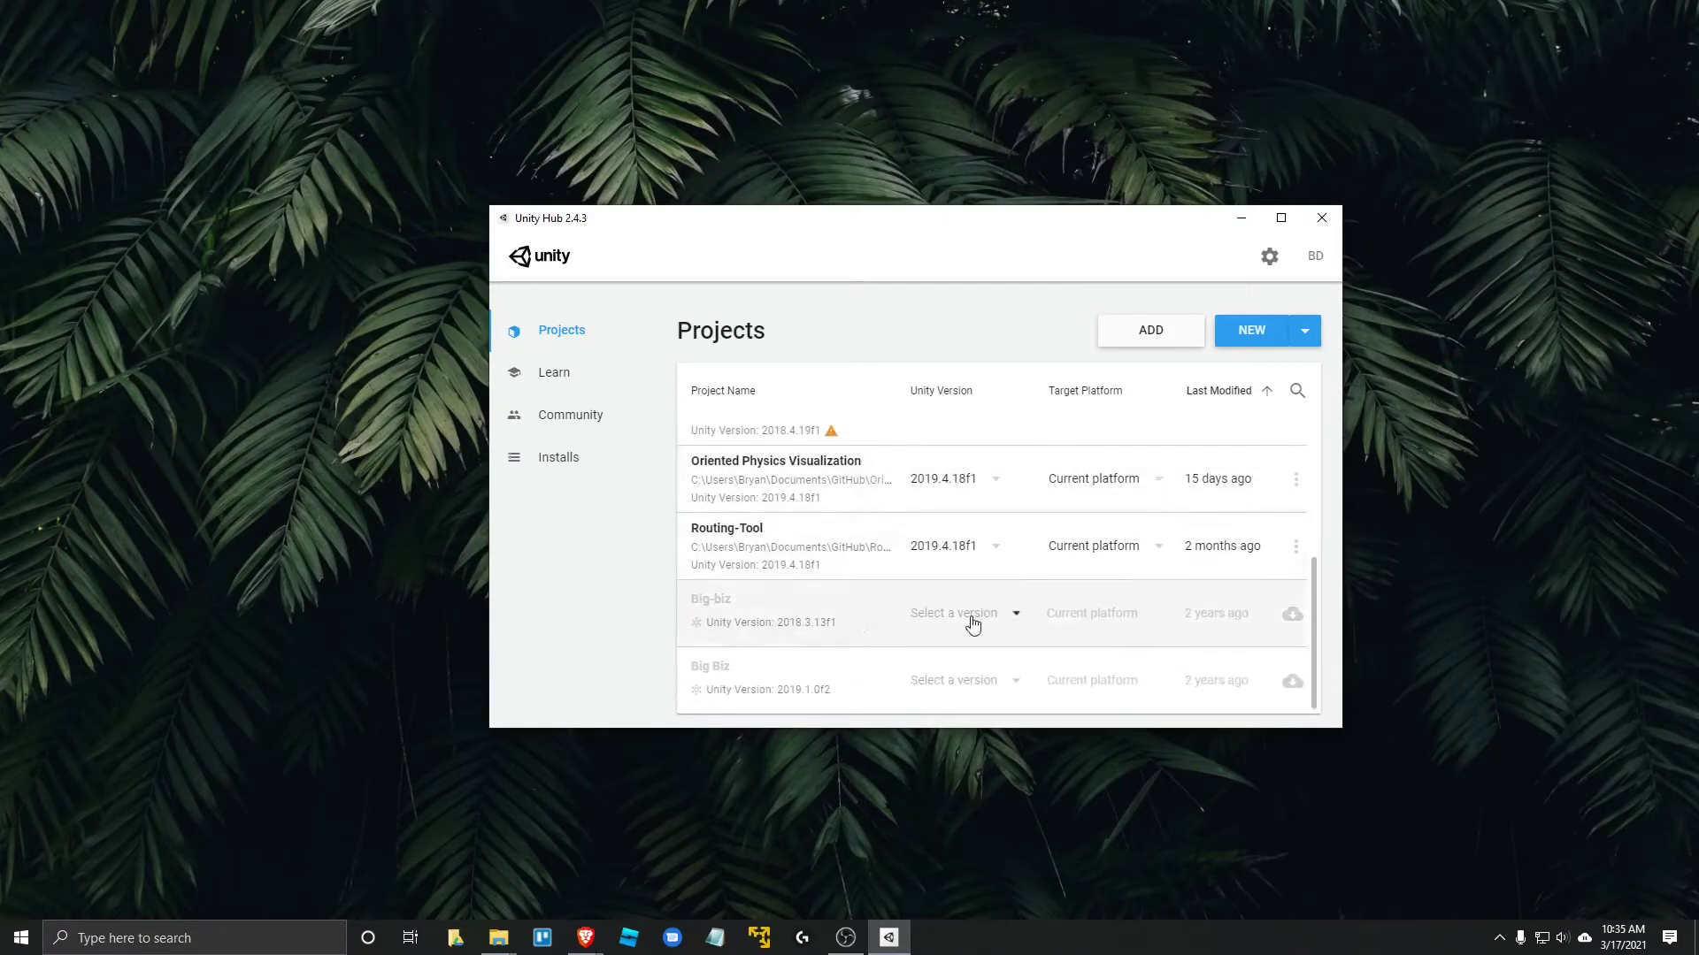
pyautogui.scroll(3, 876, 635)
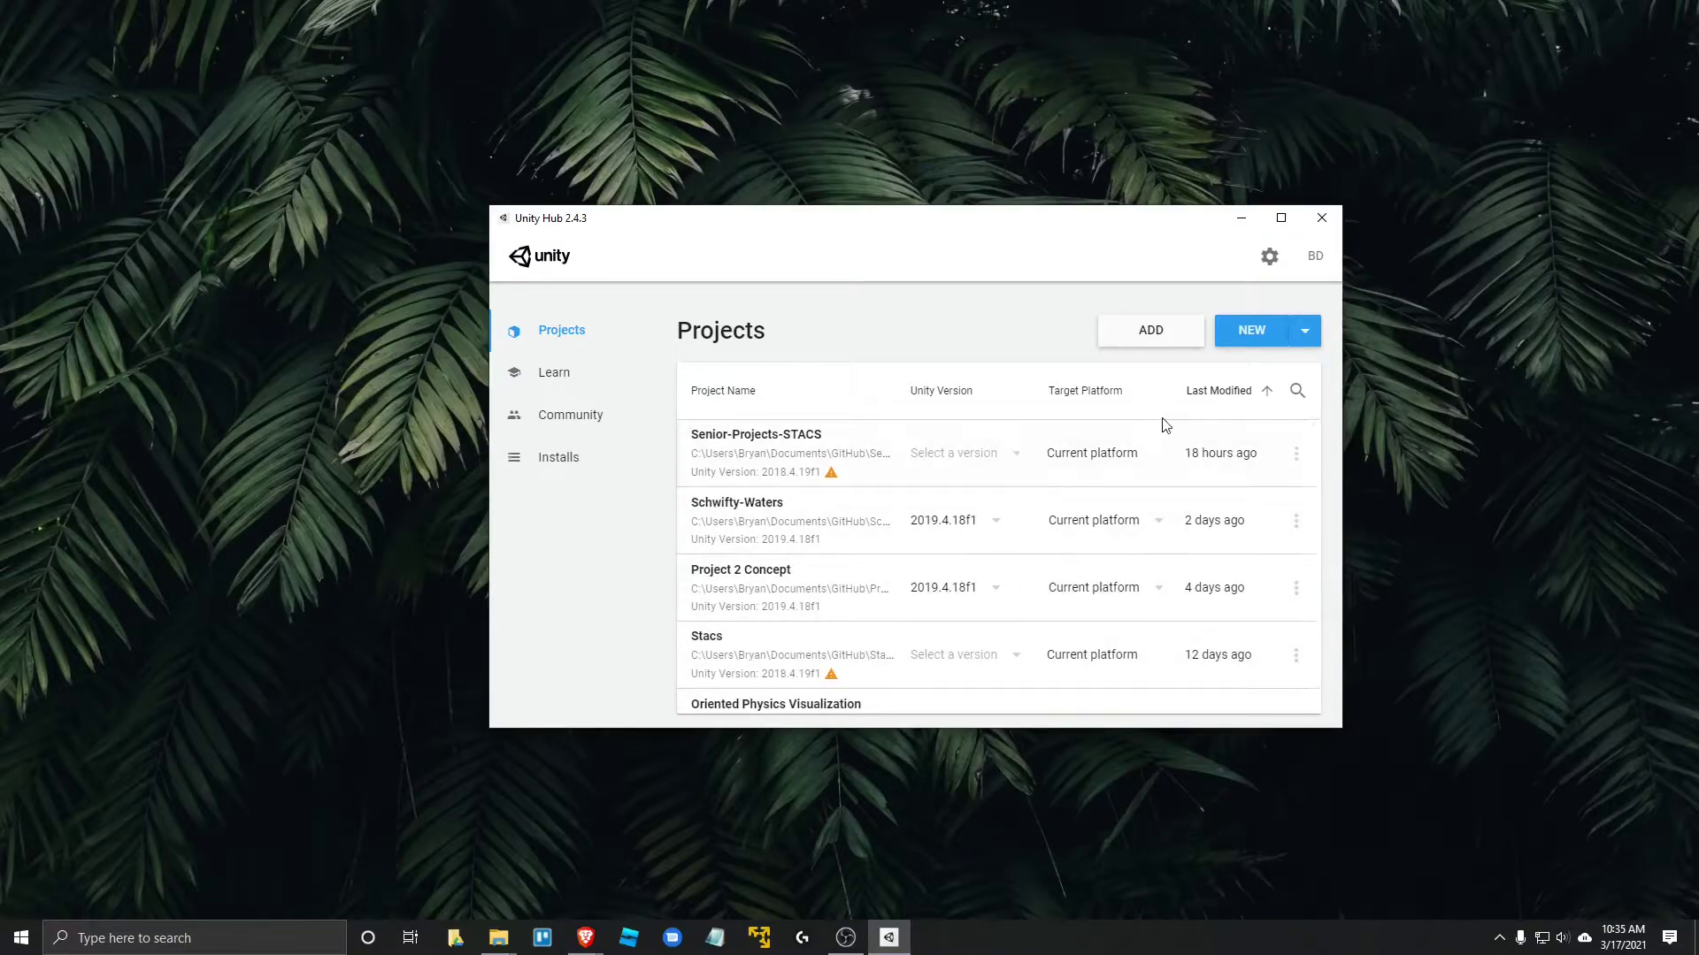
# - Choose Manage license from the account menu to view the Personal license activated 2018/03/28
pyautogui.click(1240, 220)
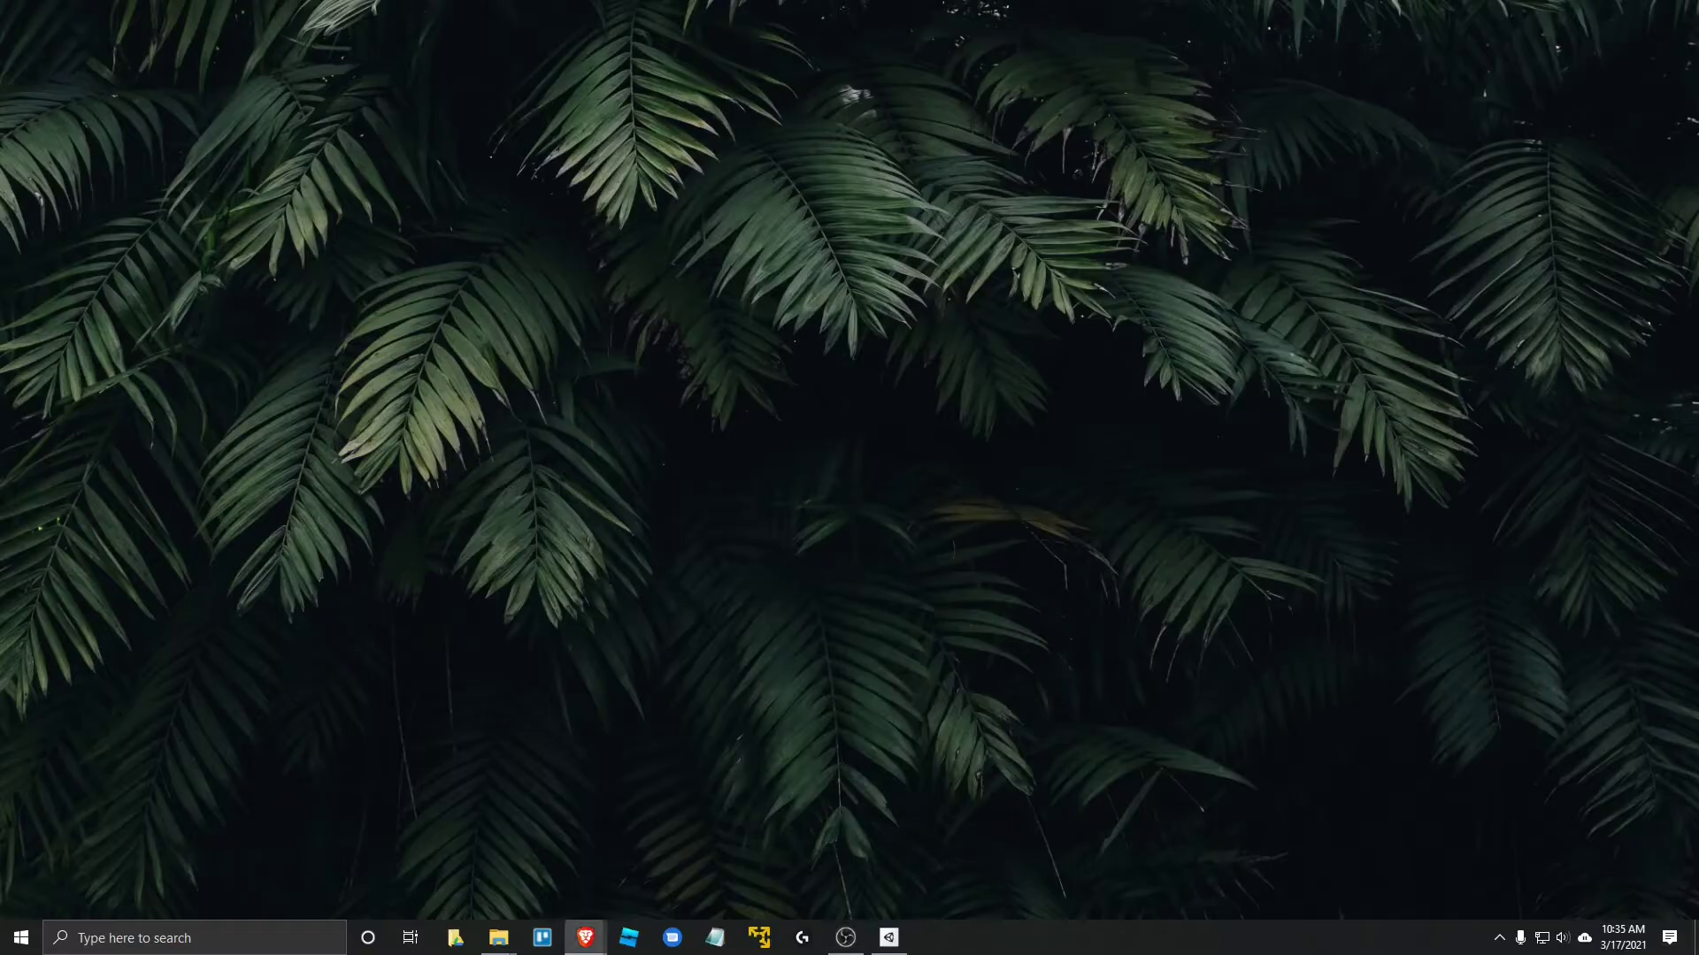
pyautogui.click(585, 937)
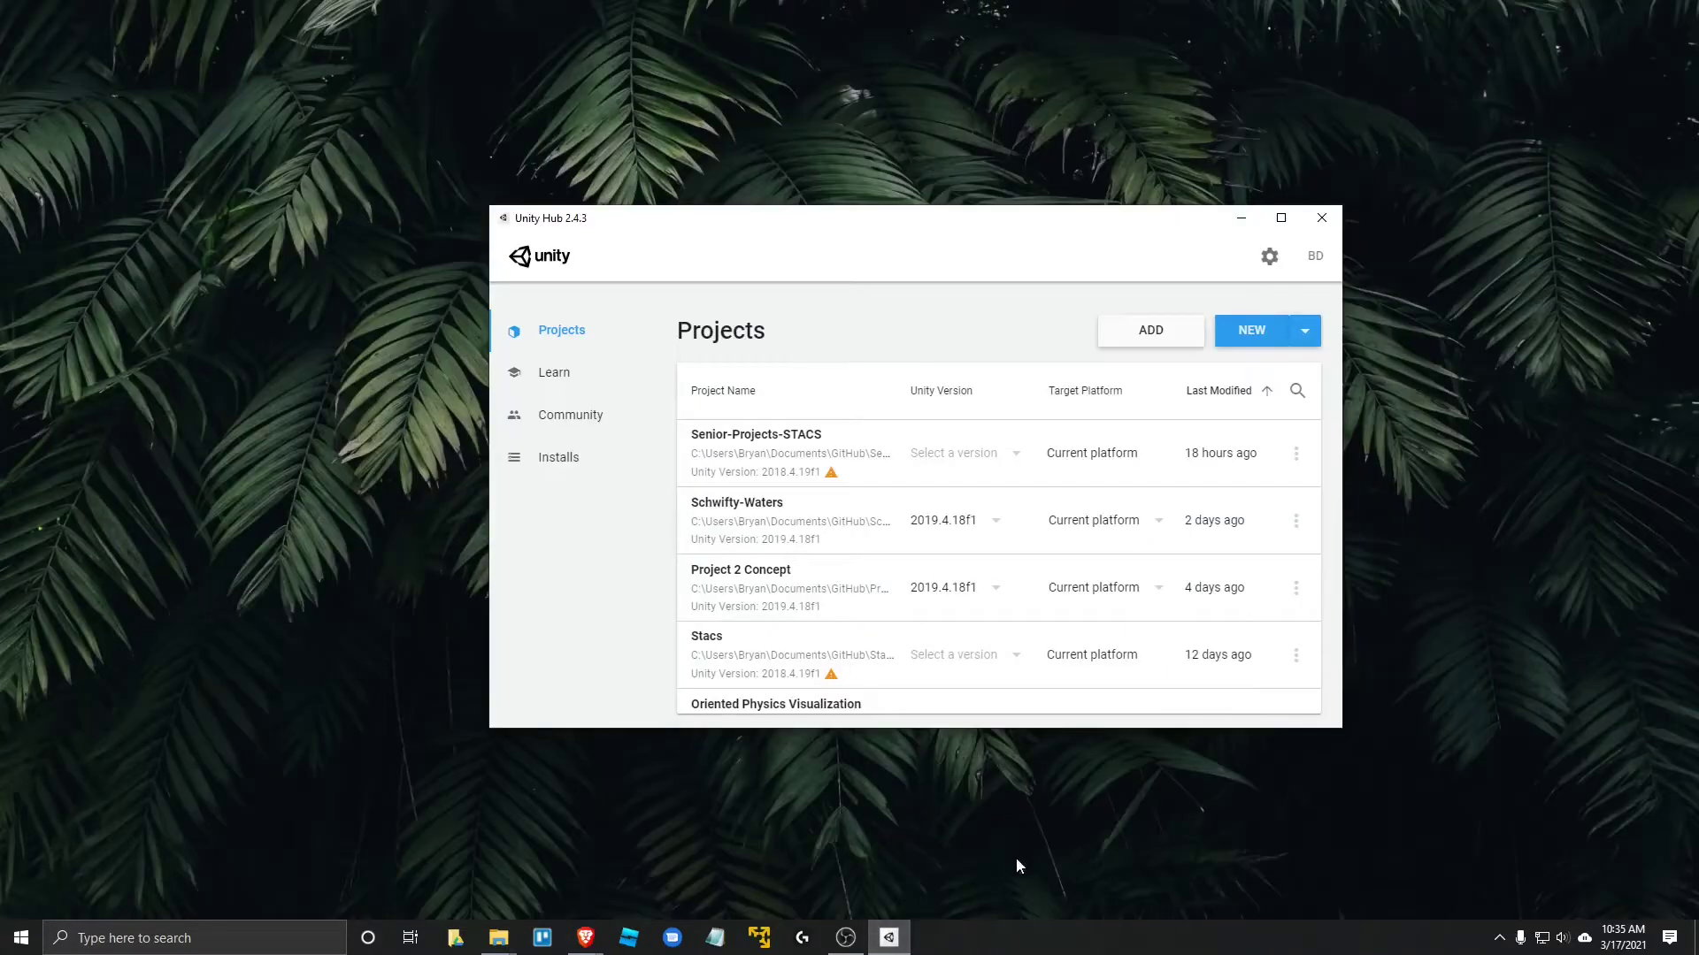
pyautogui.moveTo(873, 237); pyautogui.dragTo(830, 229)
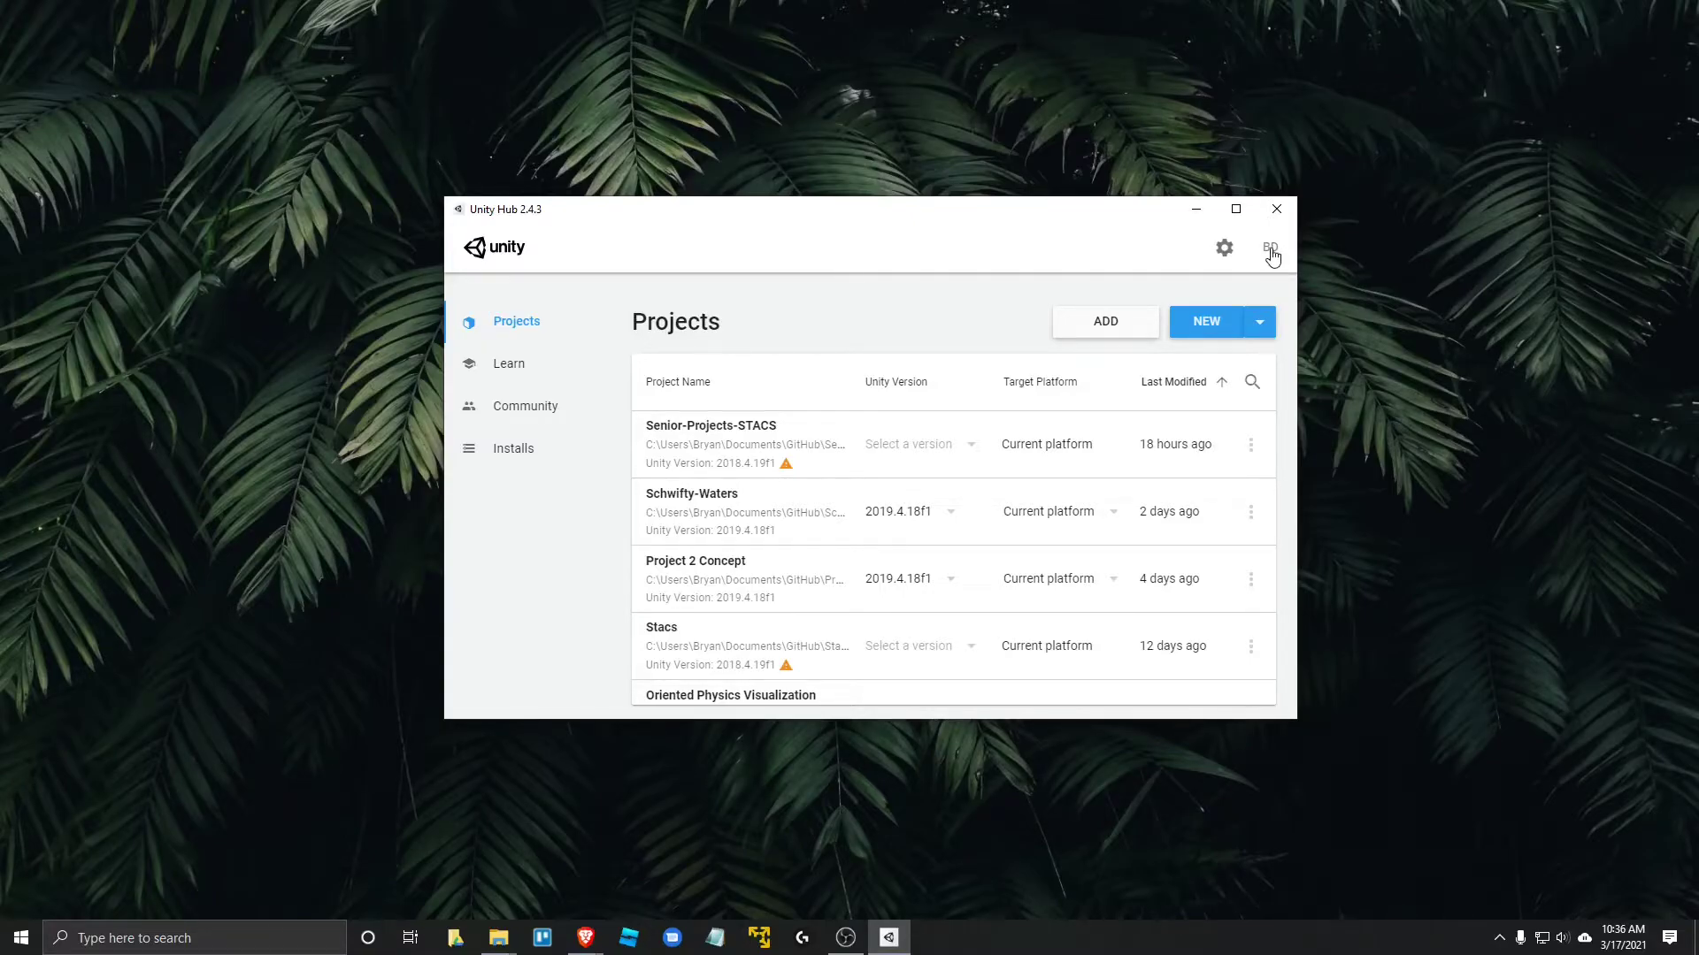
pyautogui.click(1271, 256)
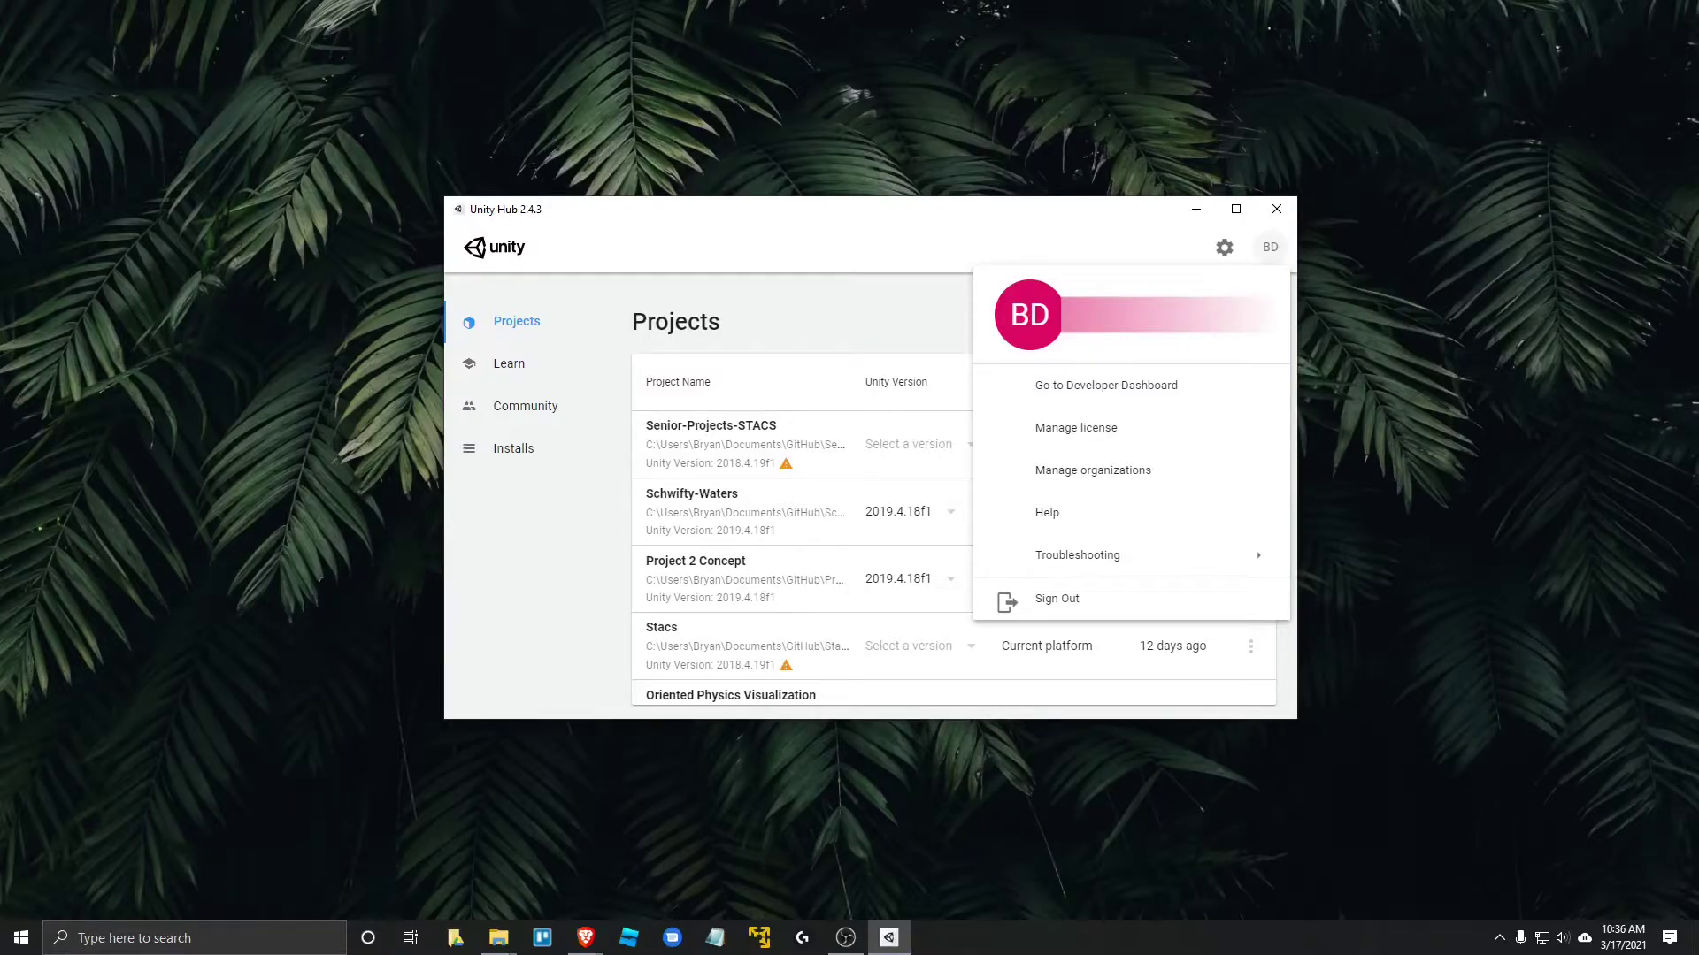
pyautogui.click(1085, 438)
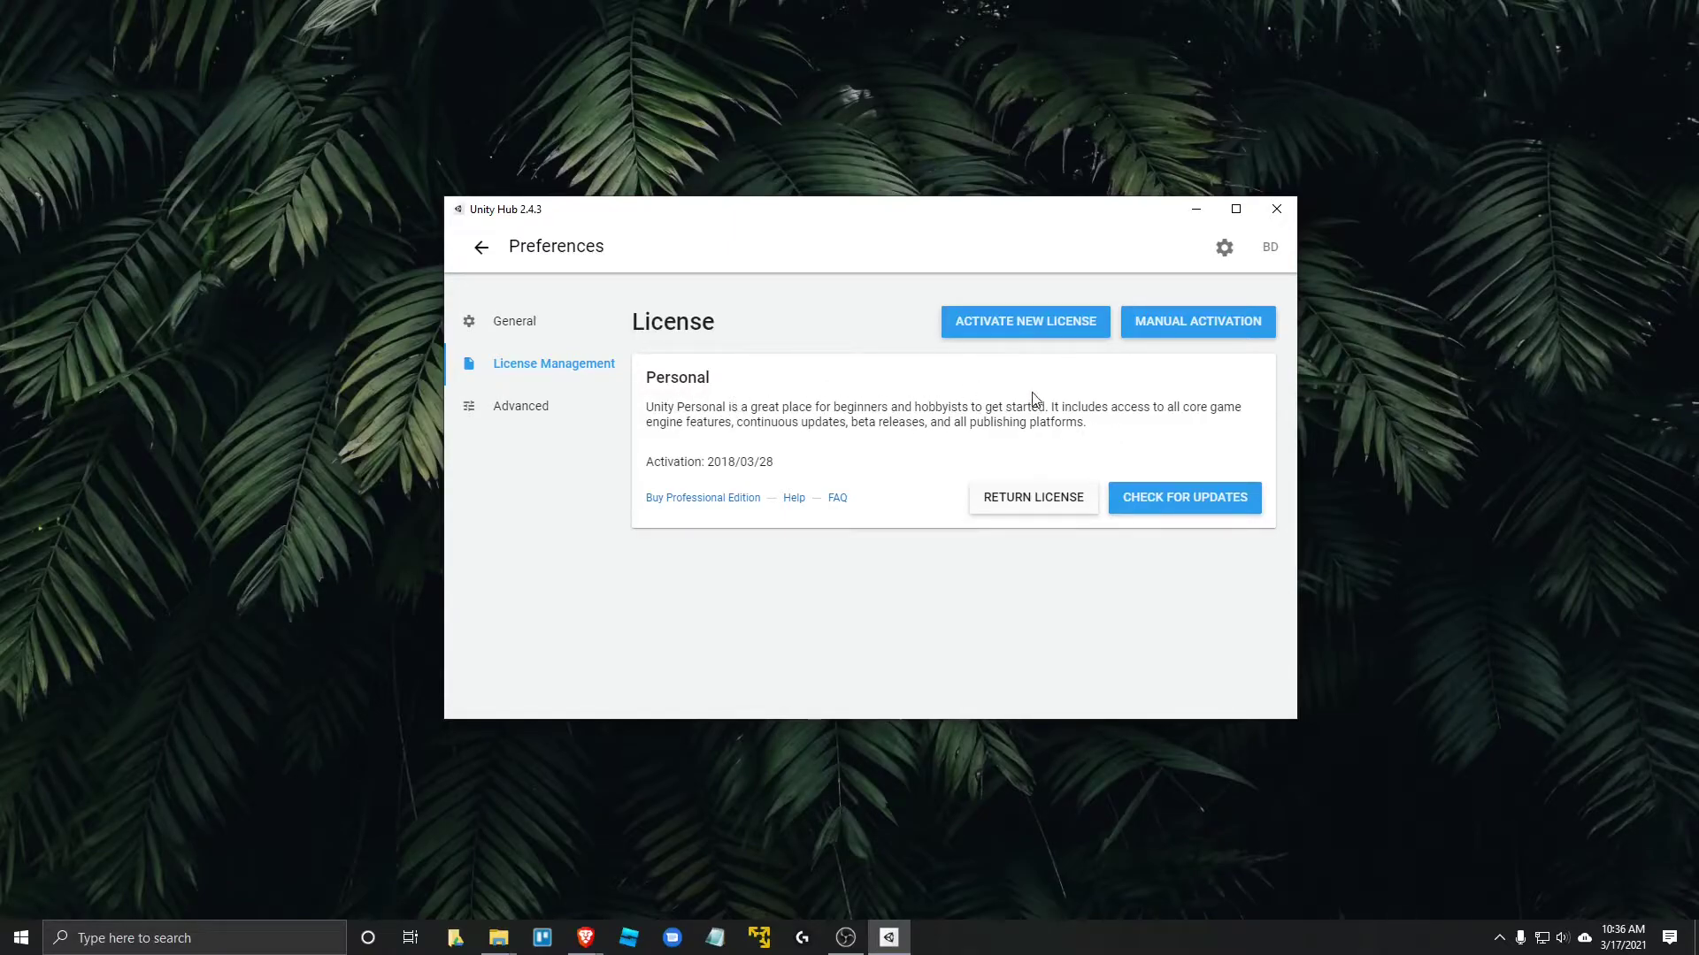
pyautogui.click(1051, 325)
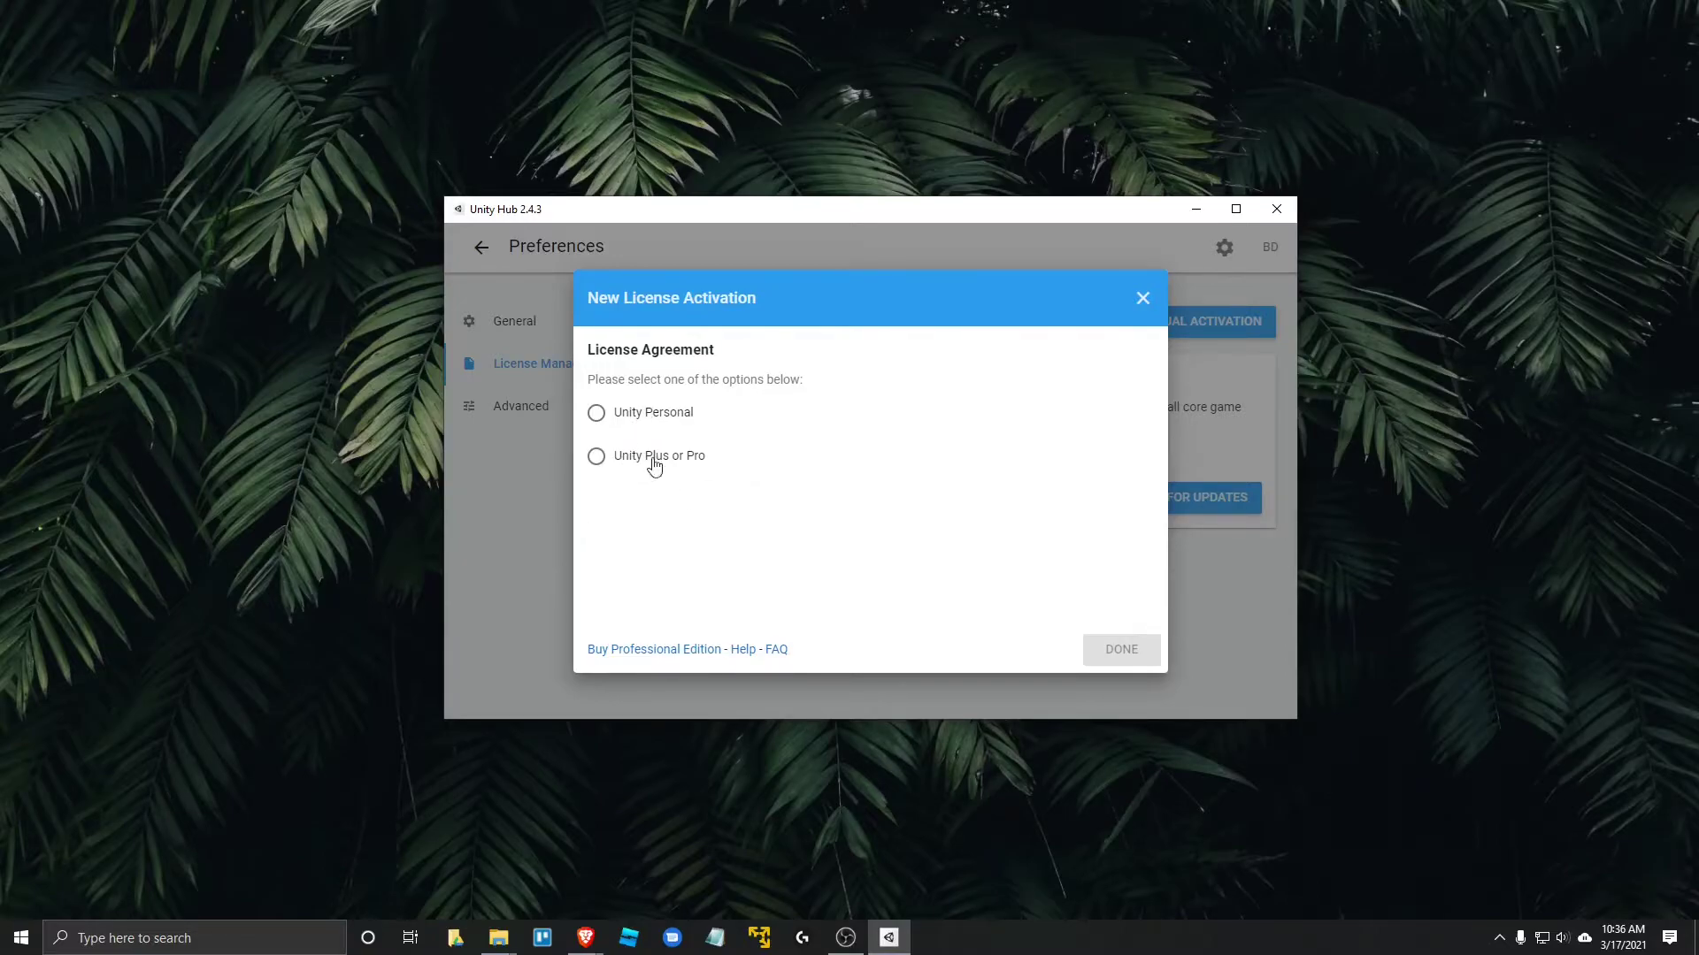
pyautogui.click(649, 462)
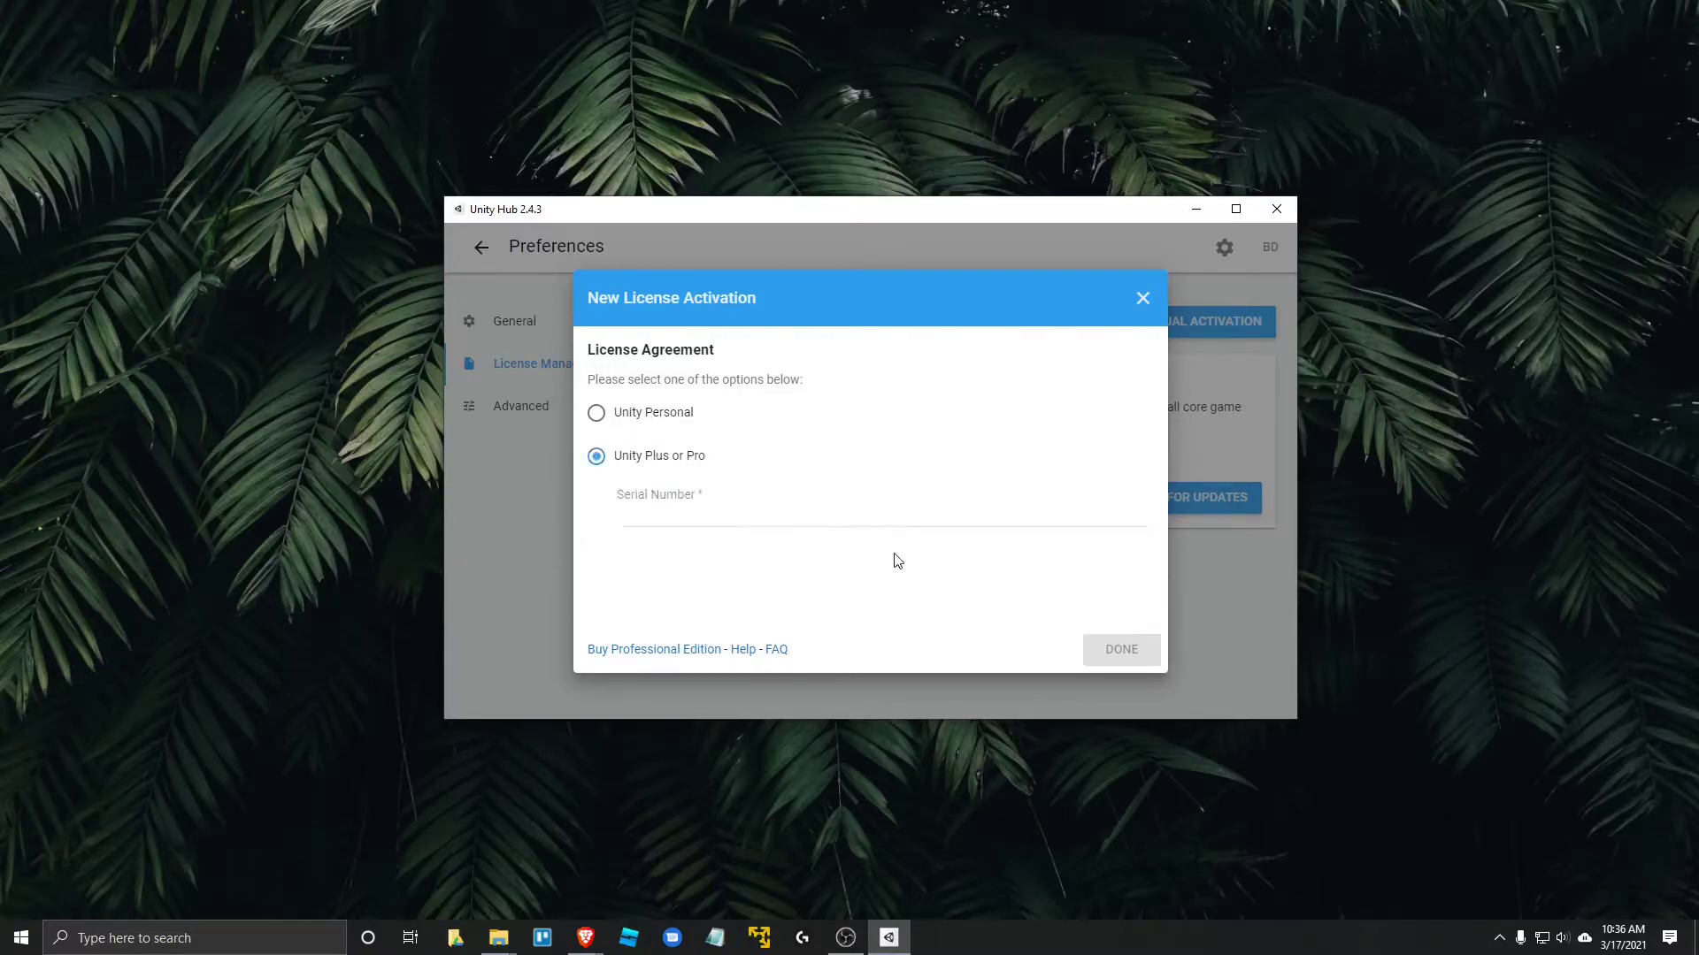
pyautogui.click(694, 519)
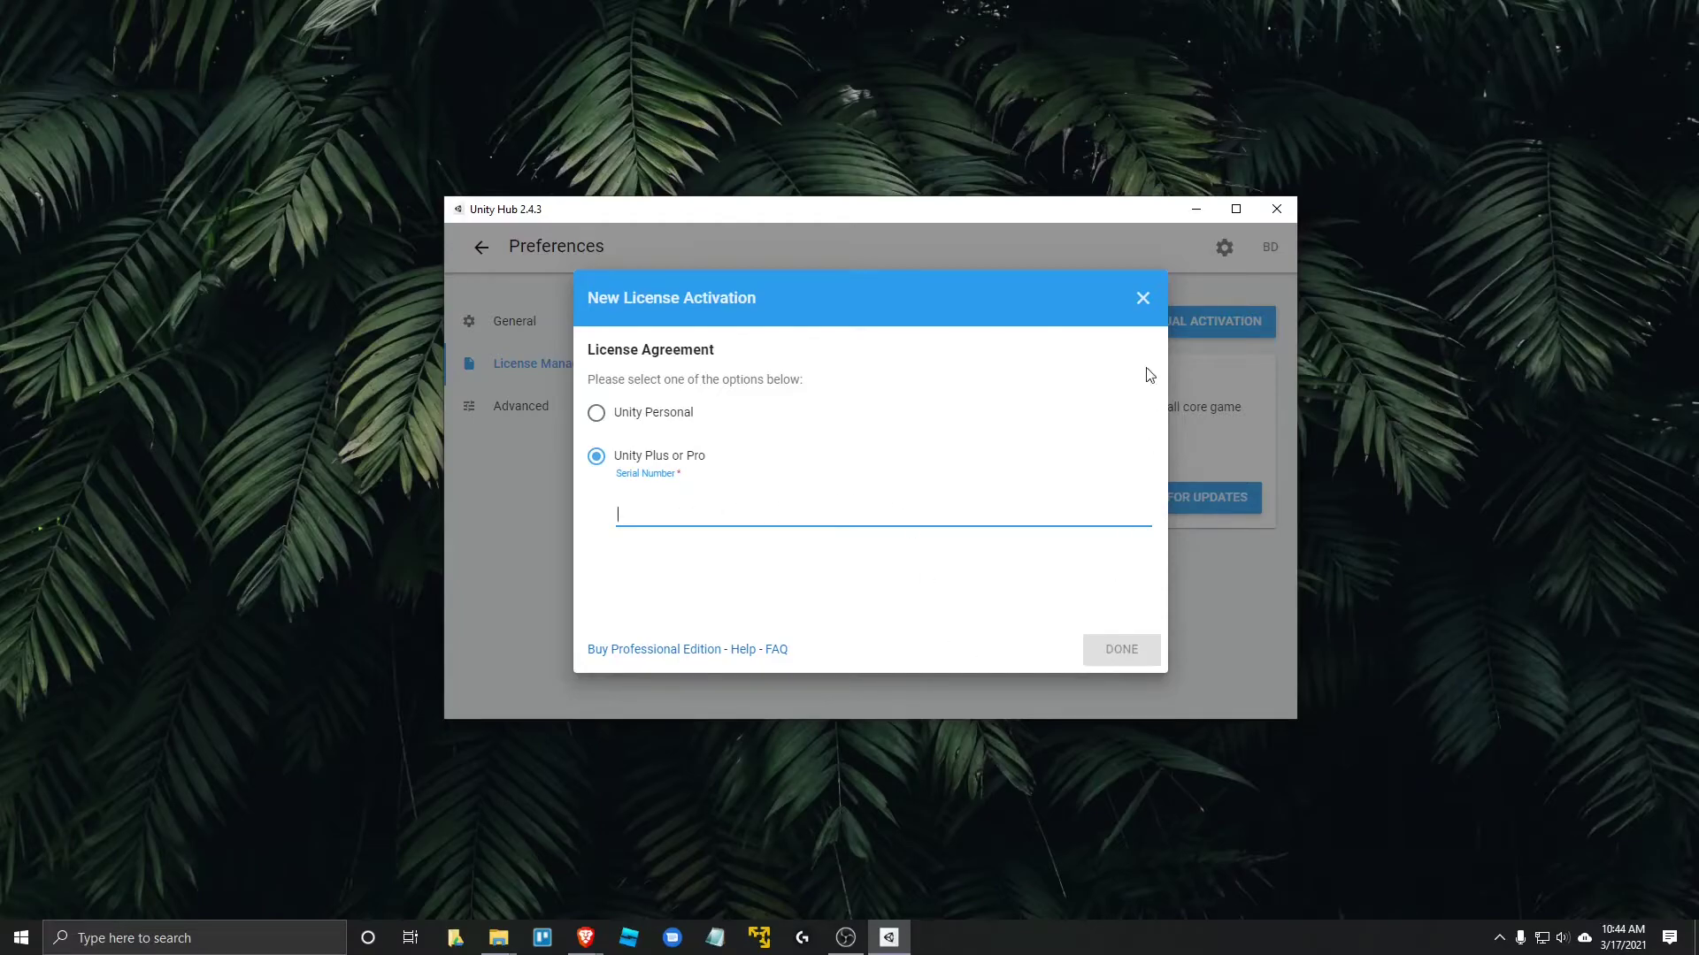
pyautogui.click(1145, 302)
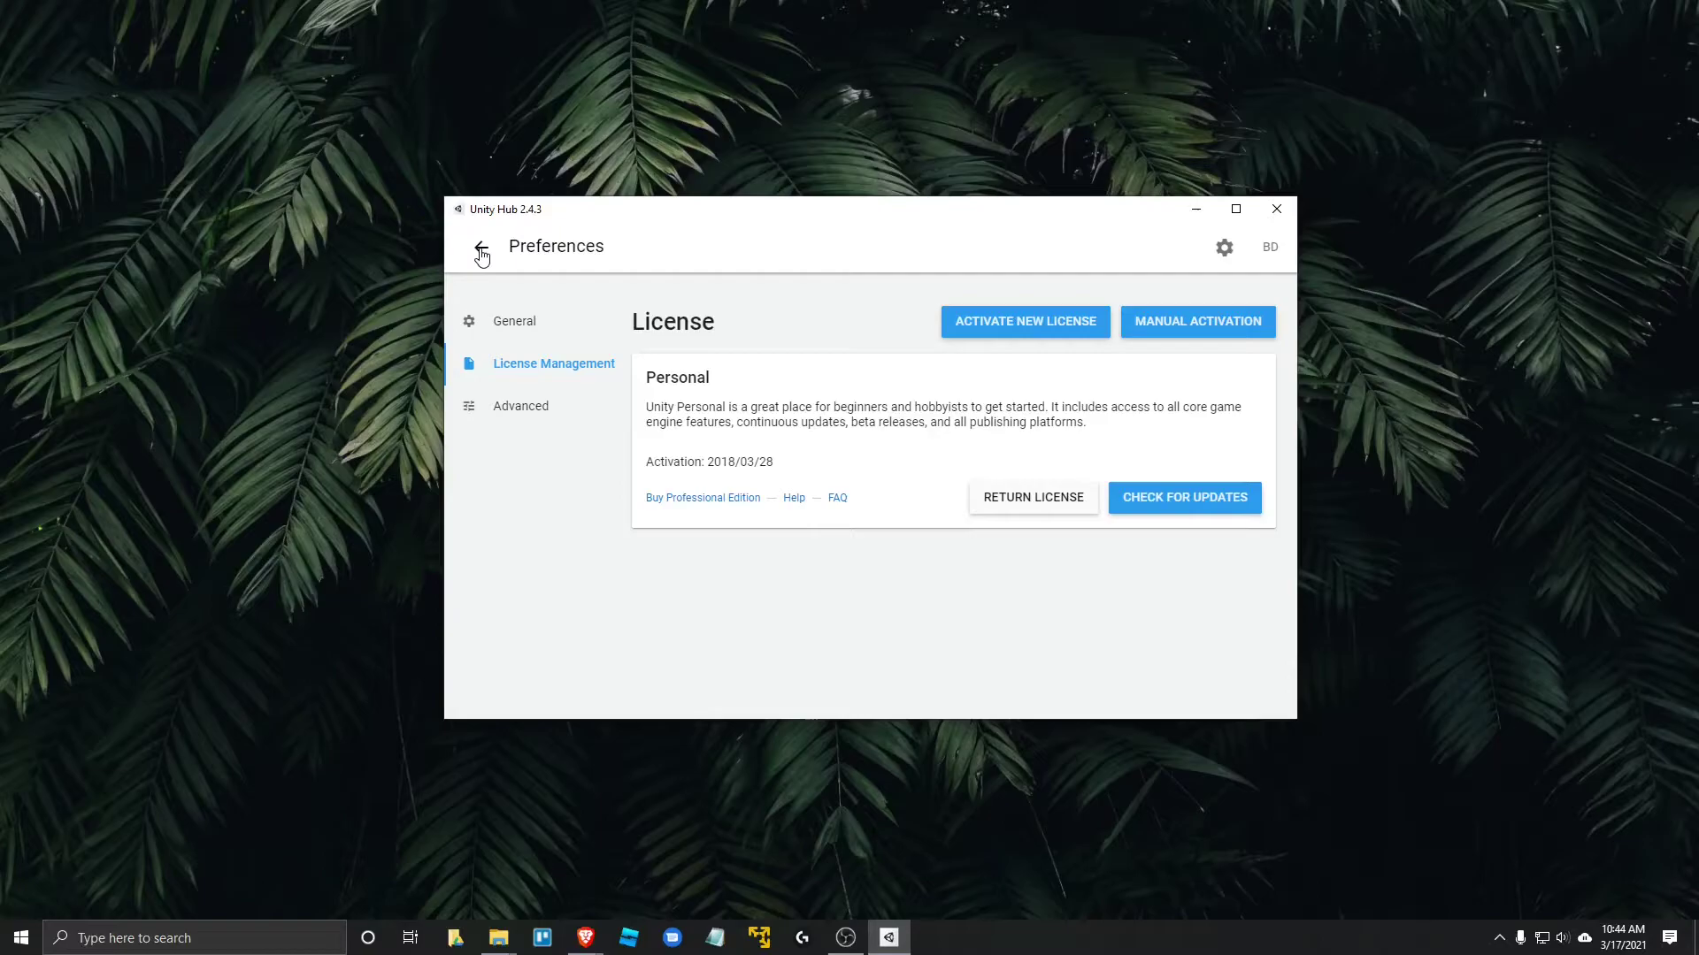
# - Exit Preferences back to the Projects list showing Senior-Projects-STACS and Schwifty-Waters
pyautogui.click(508, 323)
pyautogui.click(520, 380)
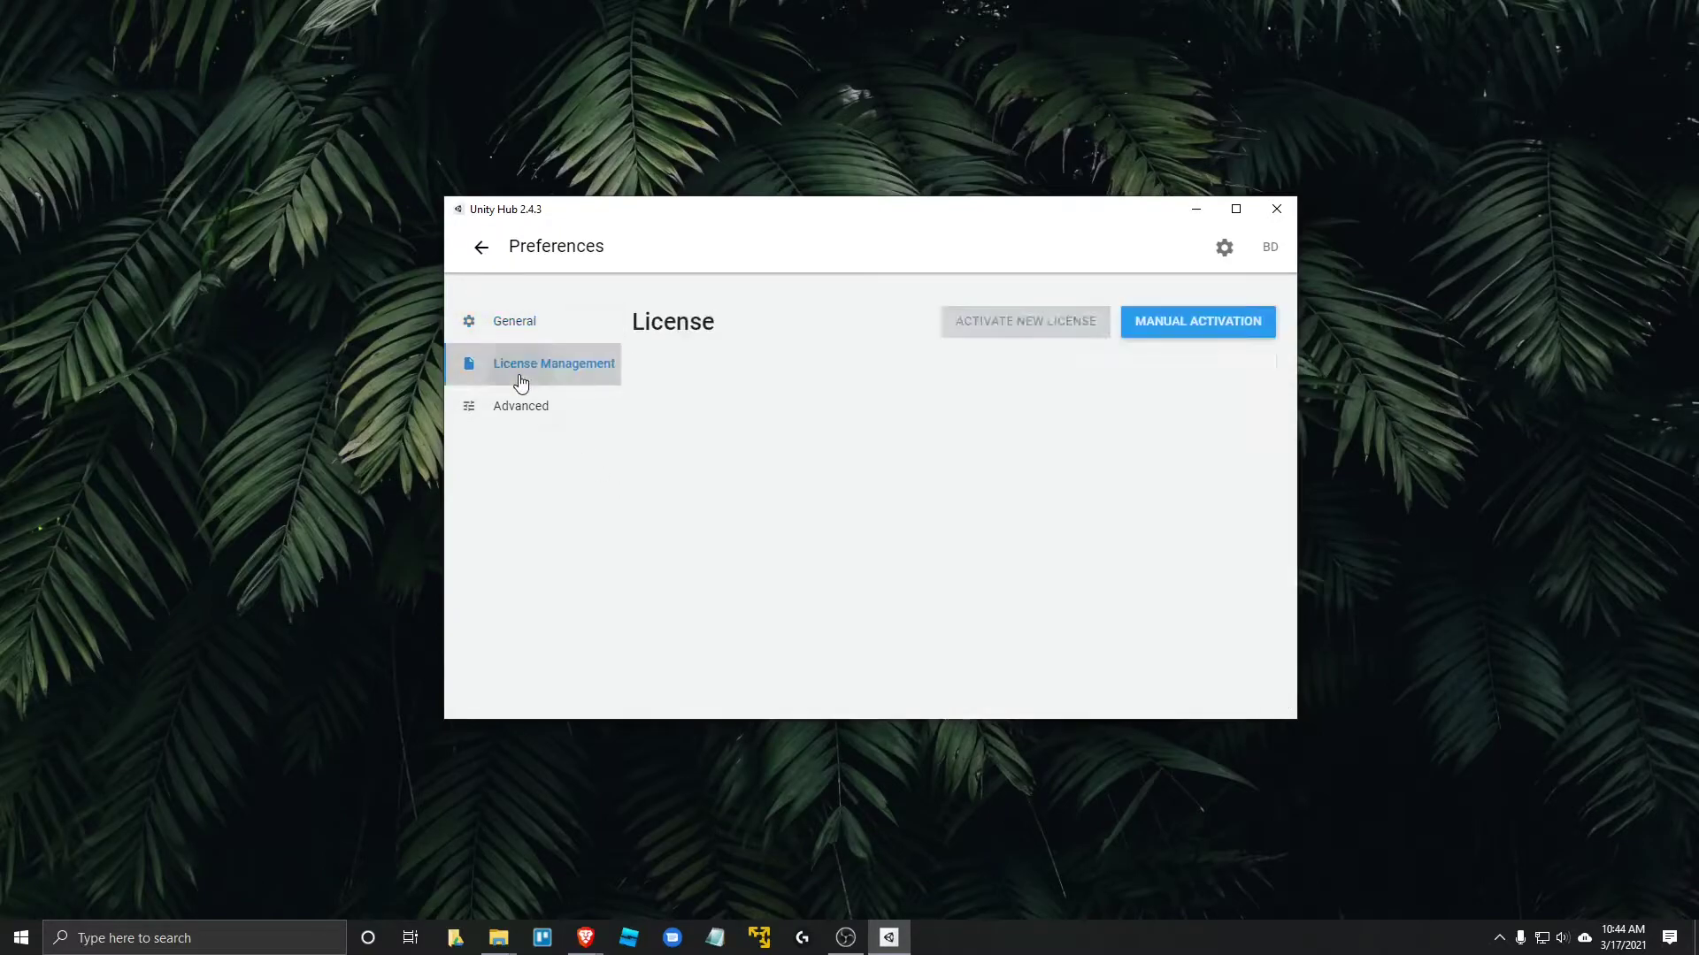
pyautogui.click(481, 248)
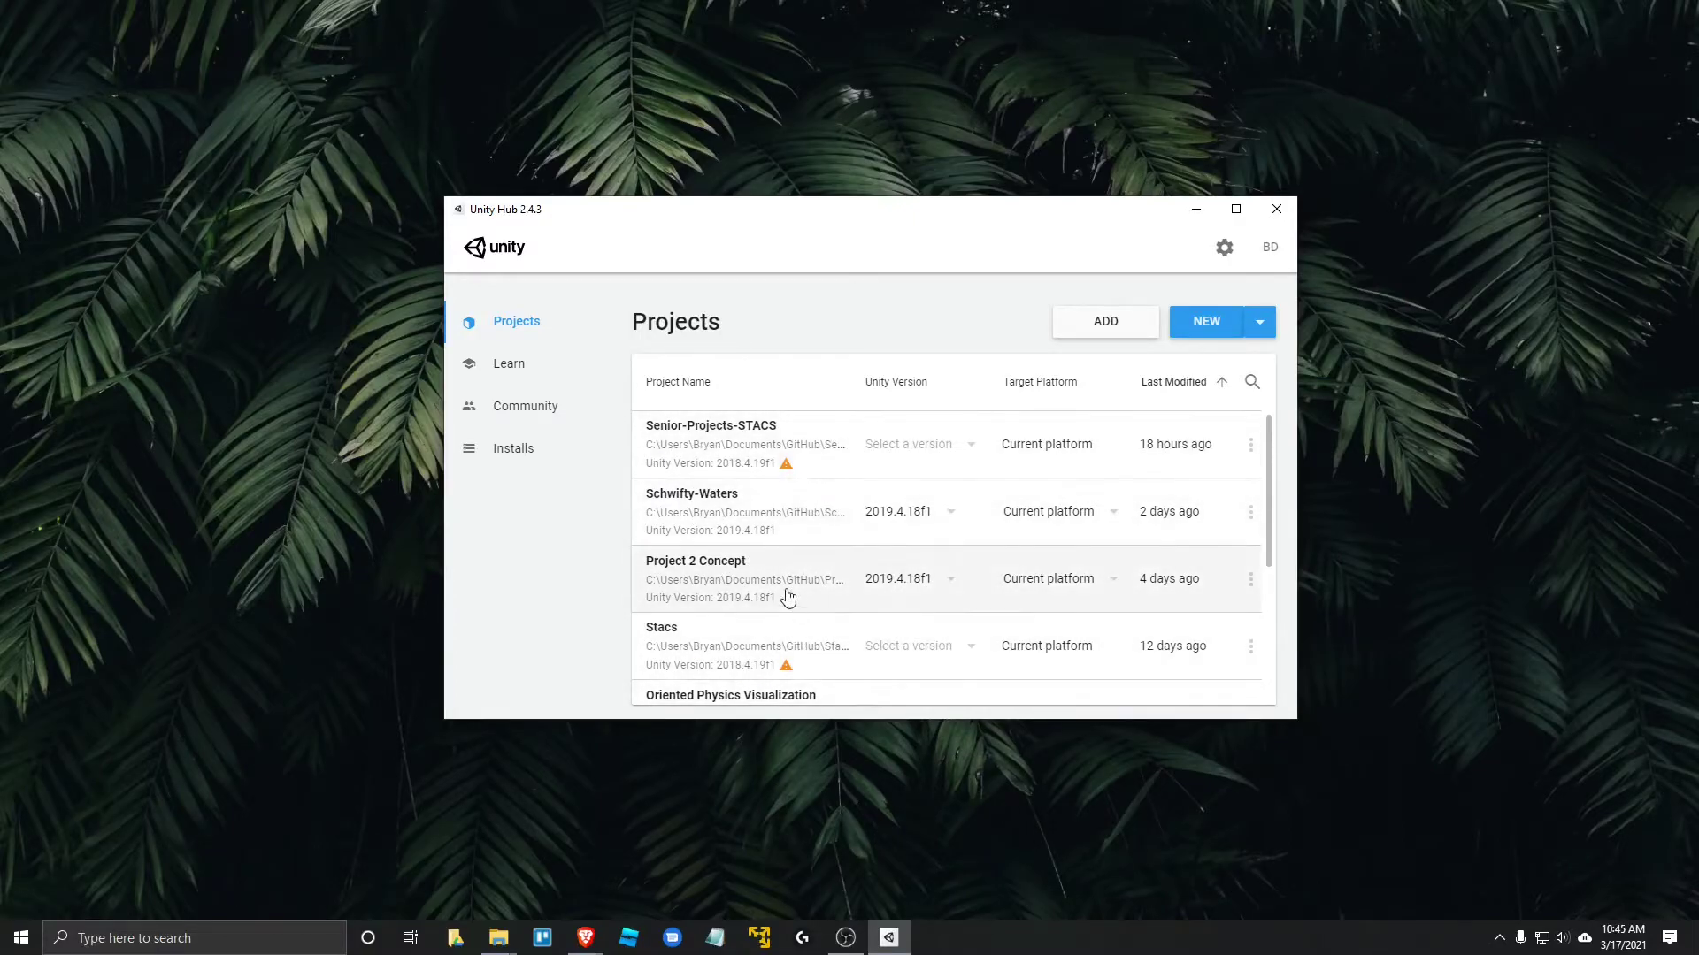
# - Switch to the Installs page, where only Unity 2019.4.18f1 is installed
pyautogui.click(537, 458)
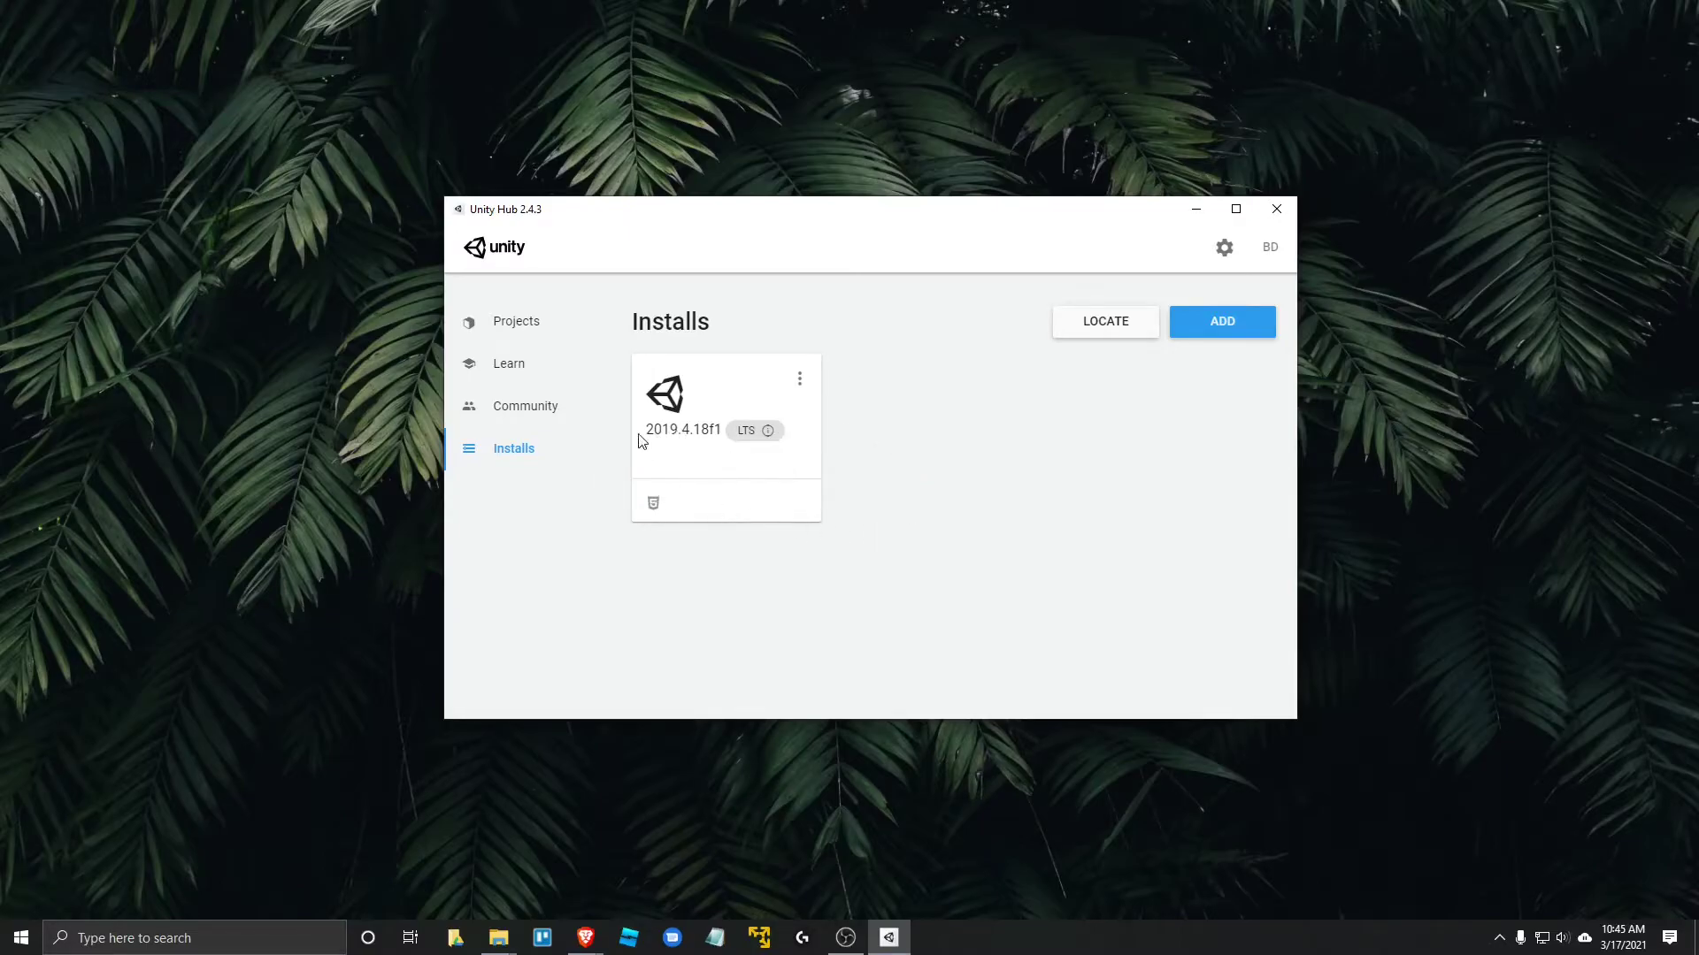
pyautogui.moveTo(650, 440)
pyautogui.moveTo(770, 440)
# - Start adding a Unity version and select Unity 2018.4.32f1 (LTS) in the dialog
pyautogui.click(1219, 324)
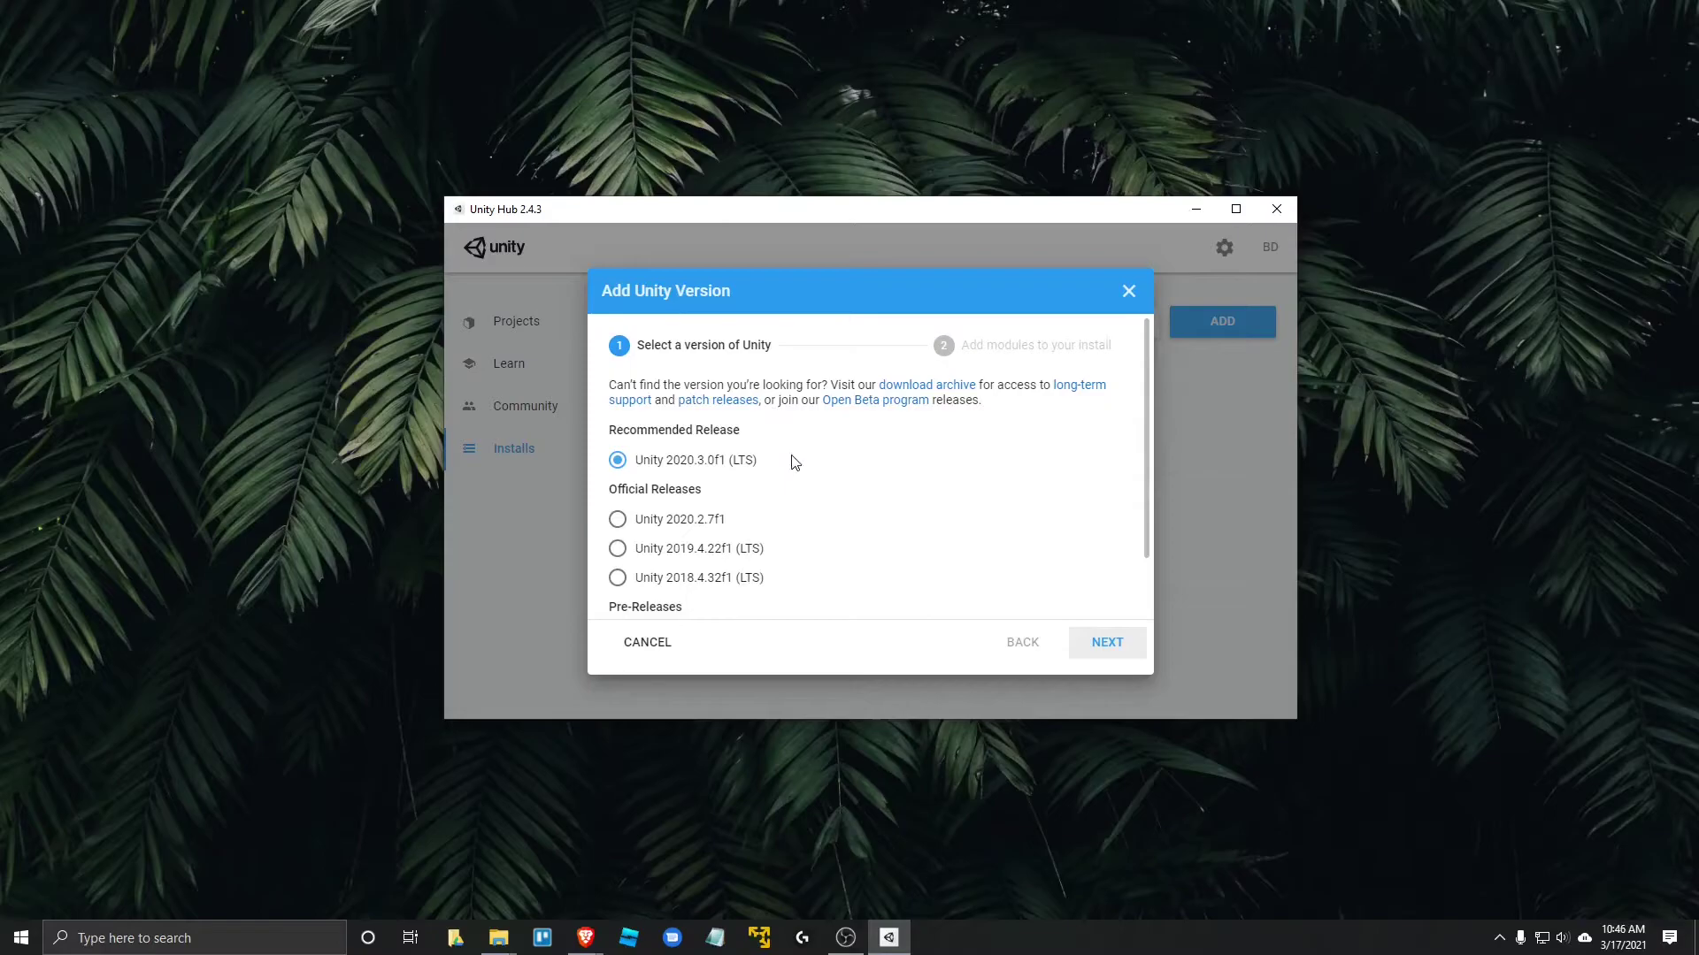
pyautogui.scroll(-1, 800, 544)
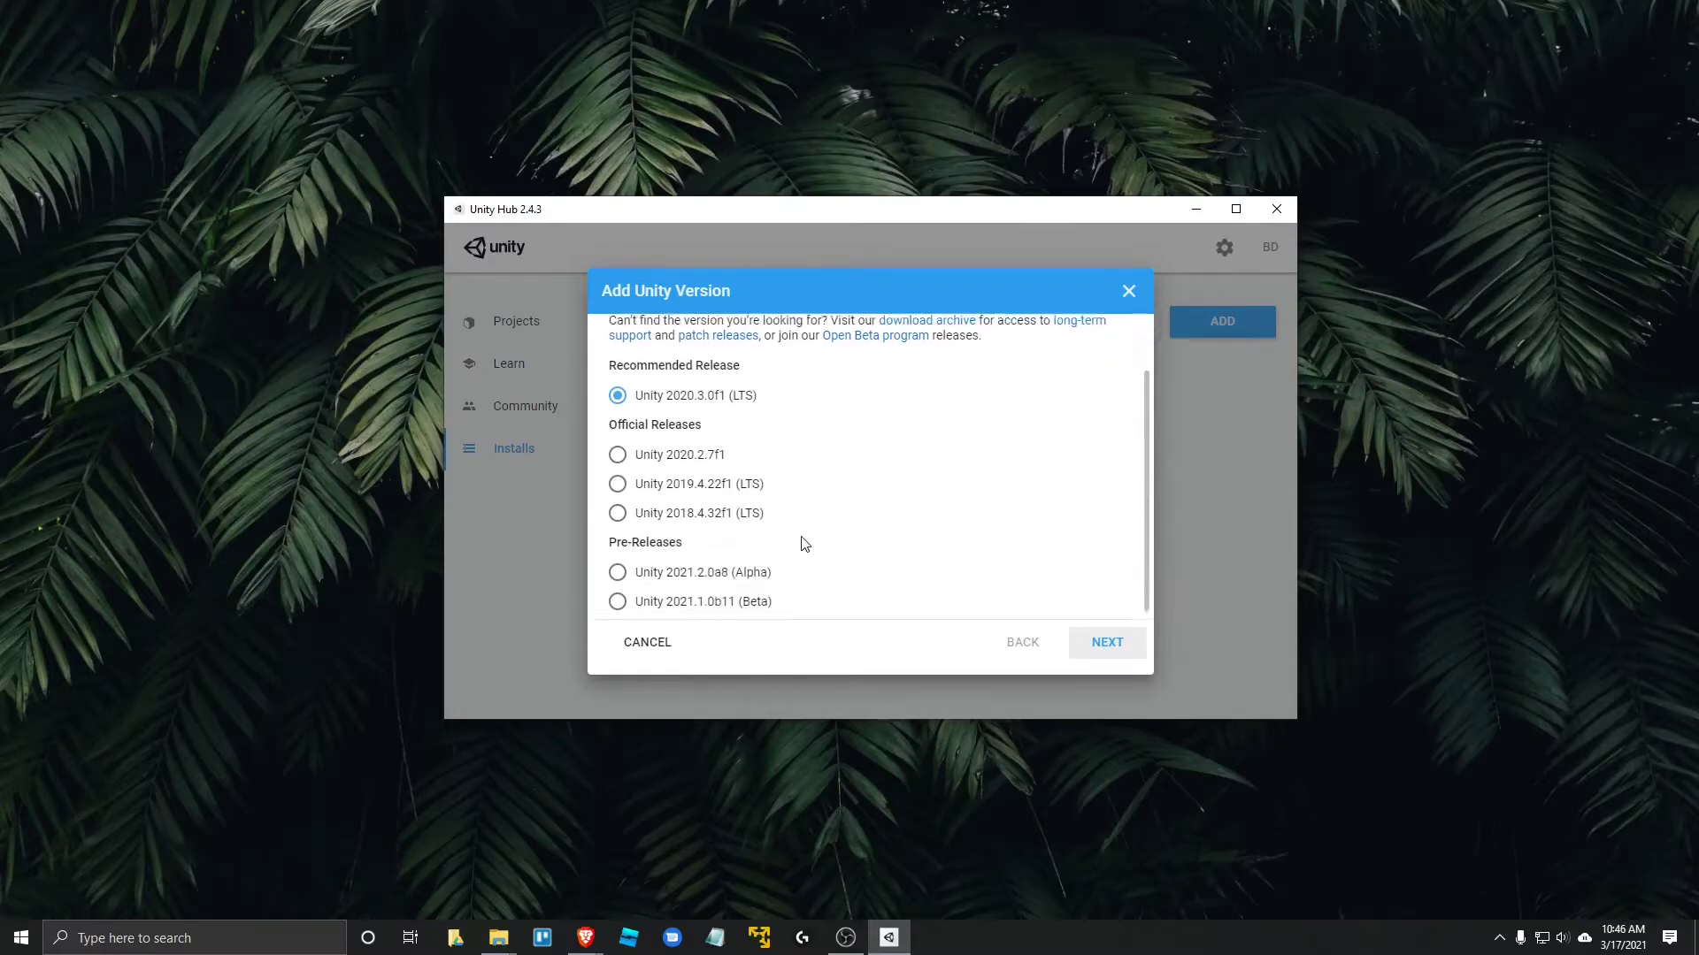
pyautogui.scroll(1, 821, 478)
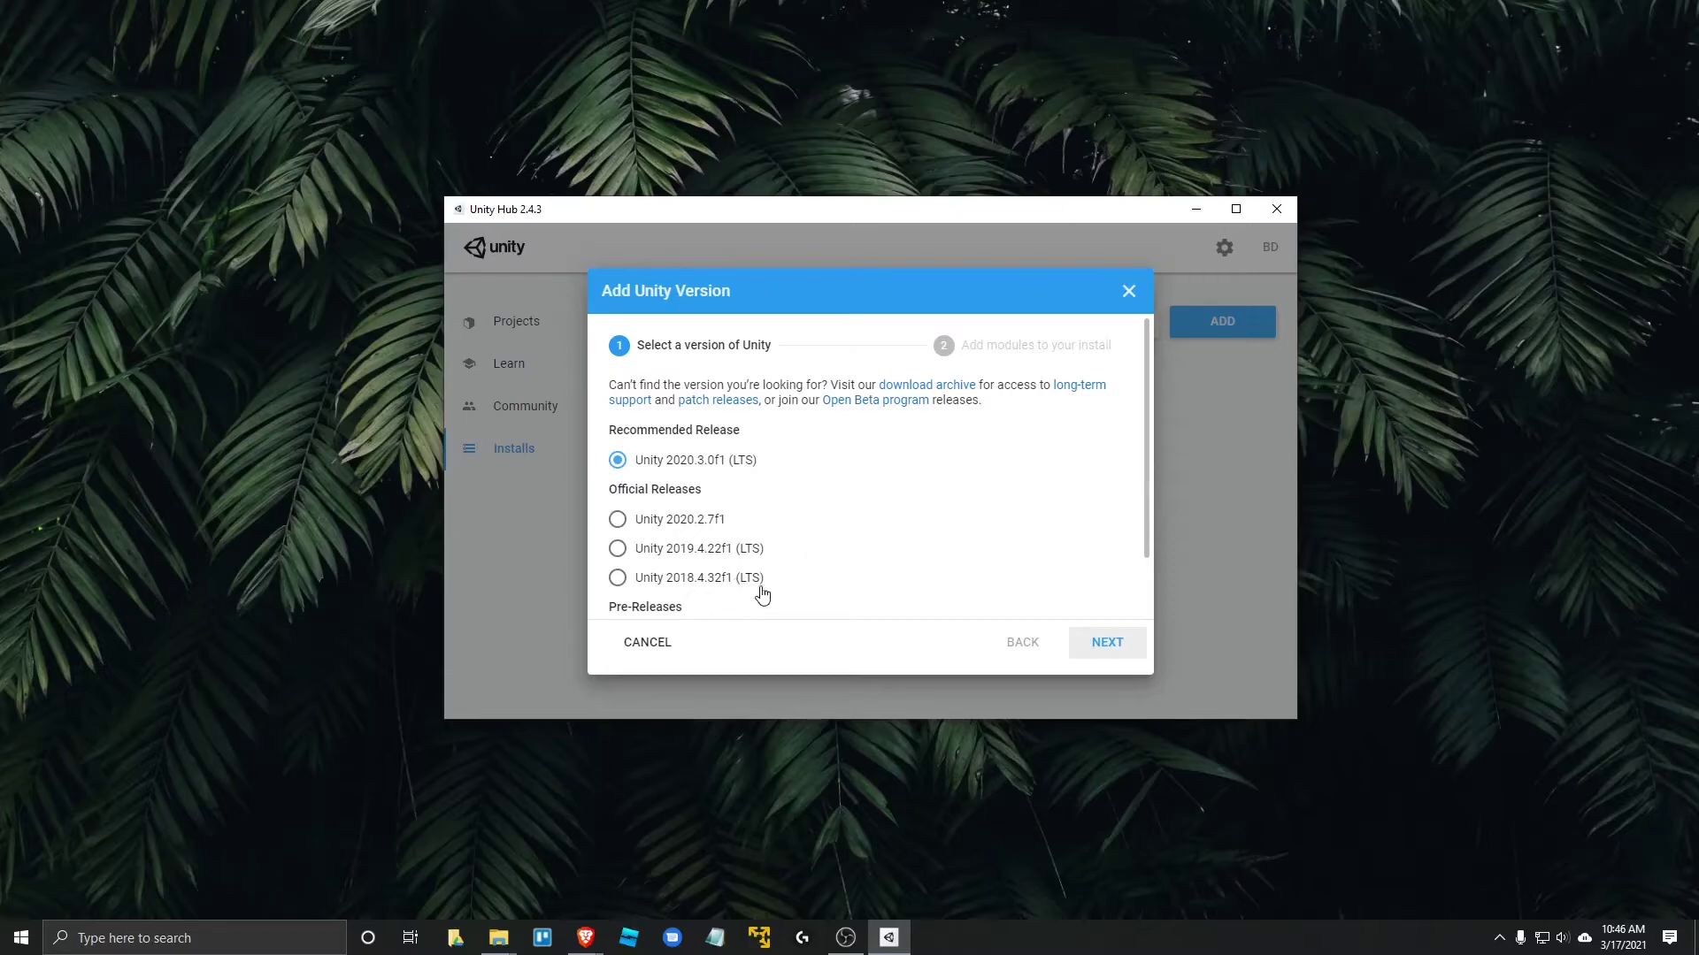
pyautogui.click(666, 586)
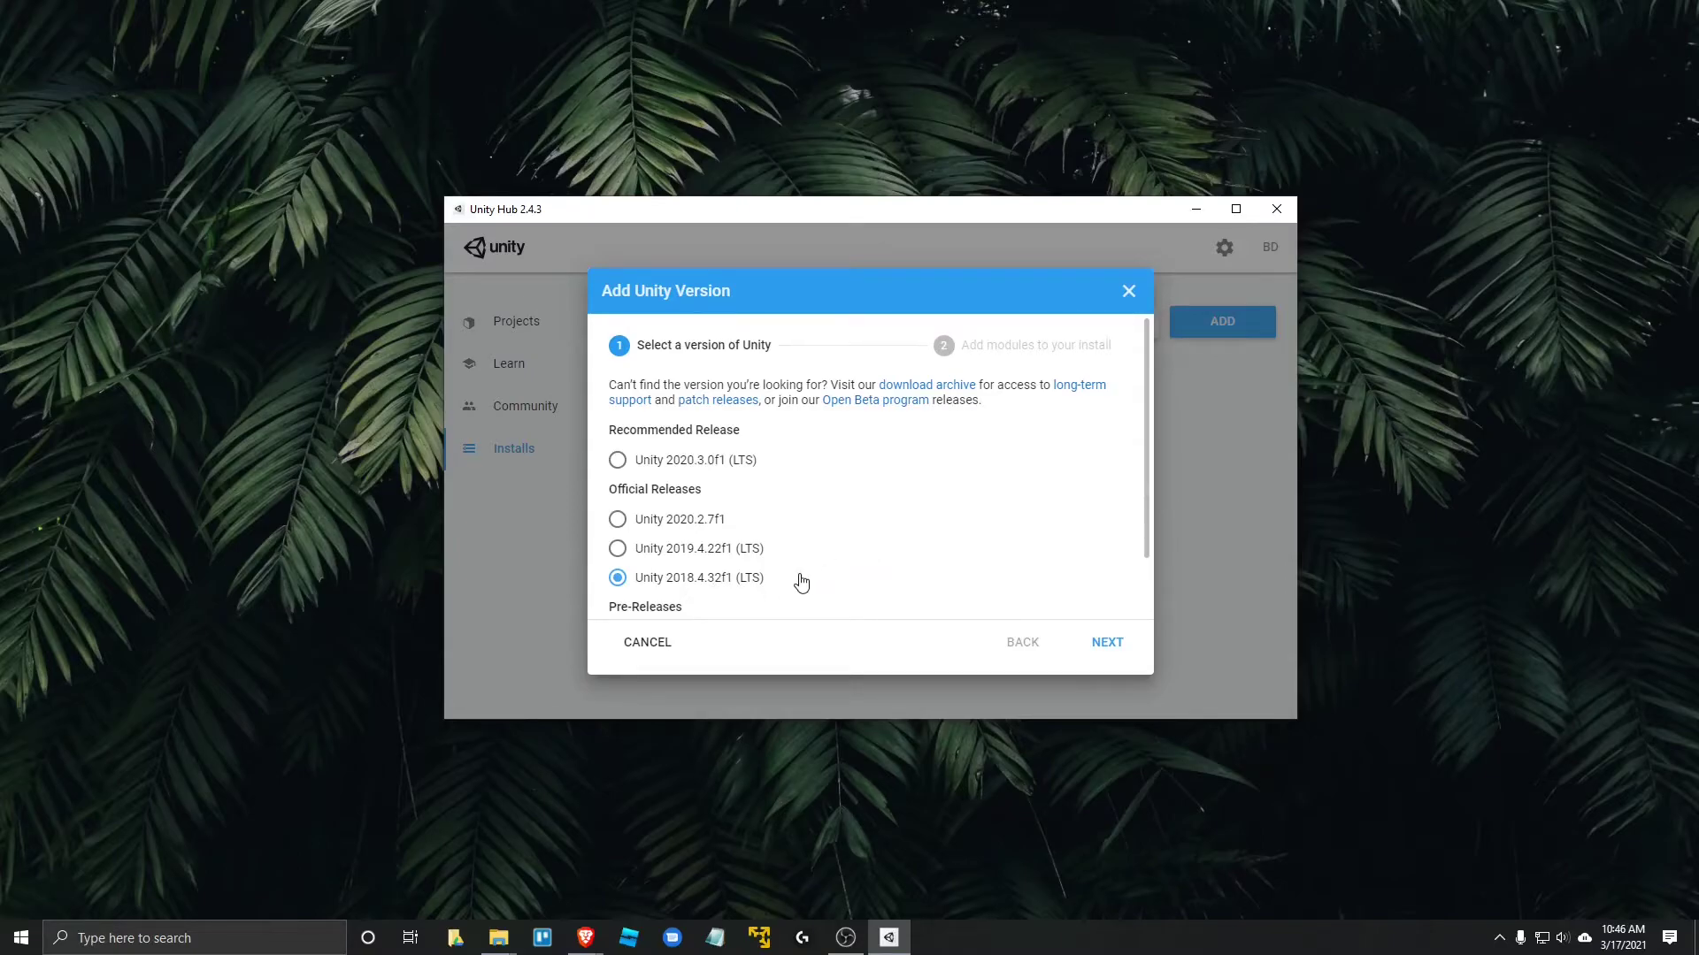
pyautogui.scroll(-1, 800, 577)
pyautogui.scroll(1, 862, 517)
# - Follow the download archive link and browse the version tabs from 2020.x to 3.x
pyautogui.click(920, 387)
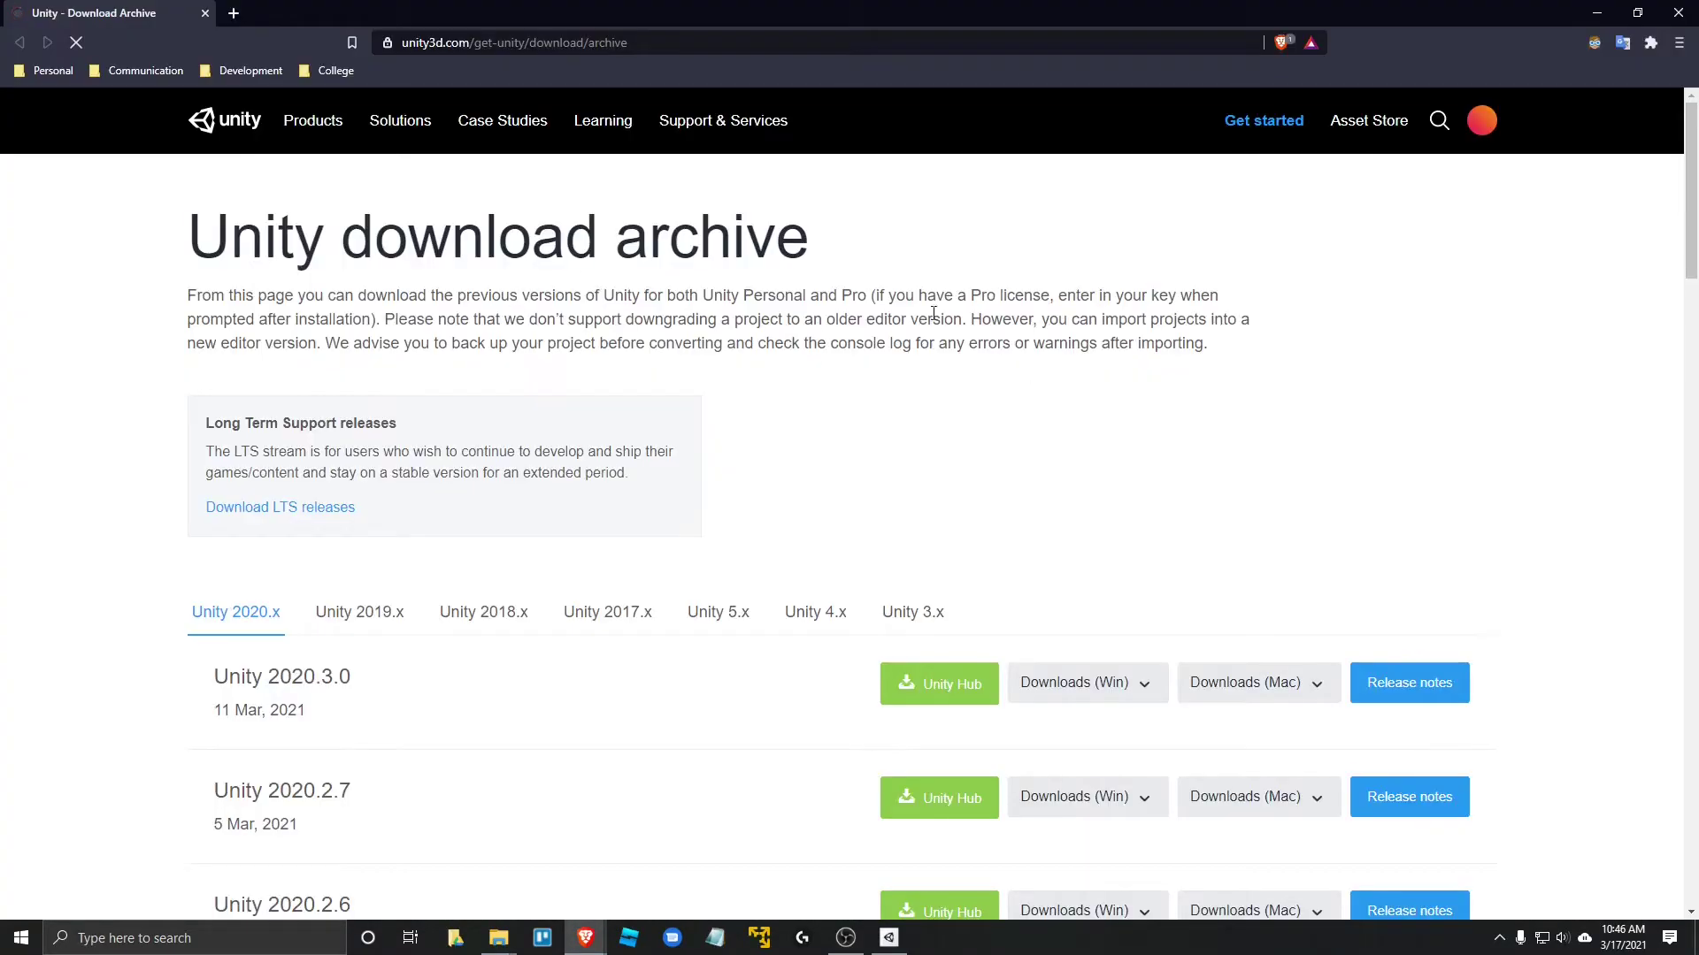
pyautogui.scroll(-1, 797, 380)
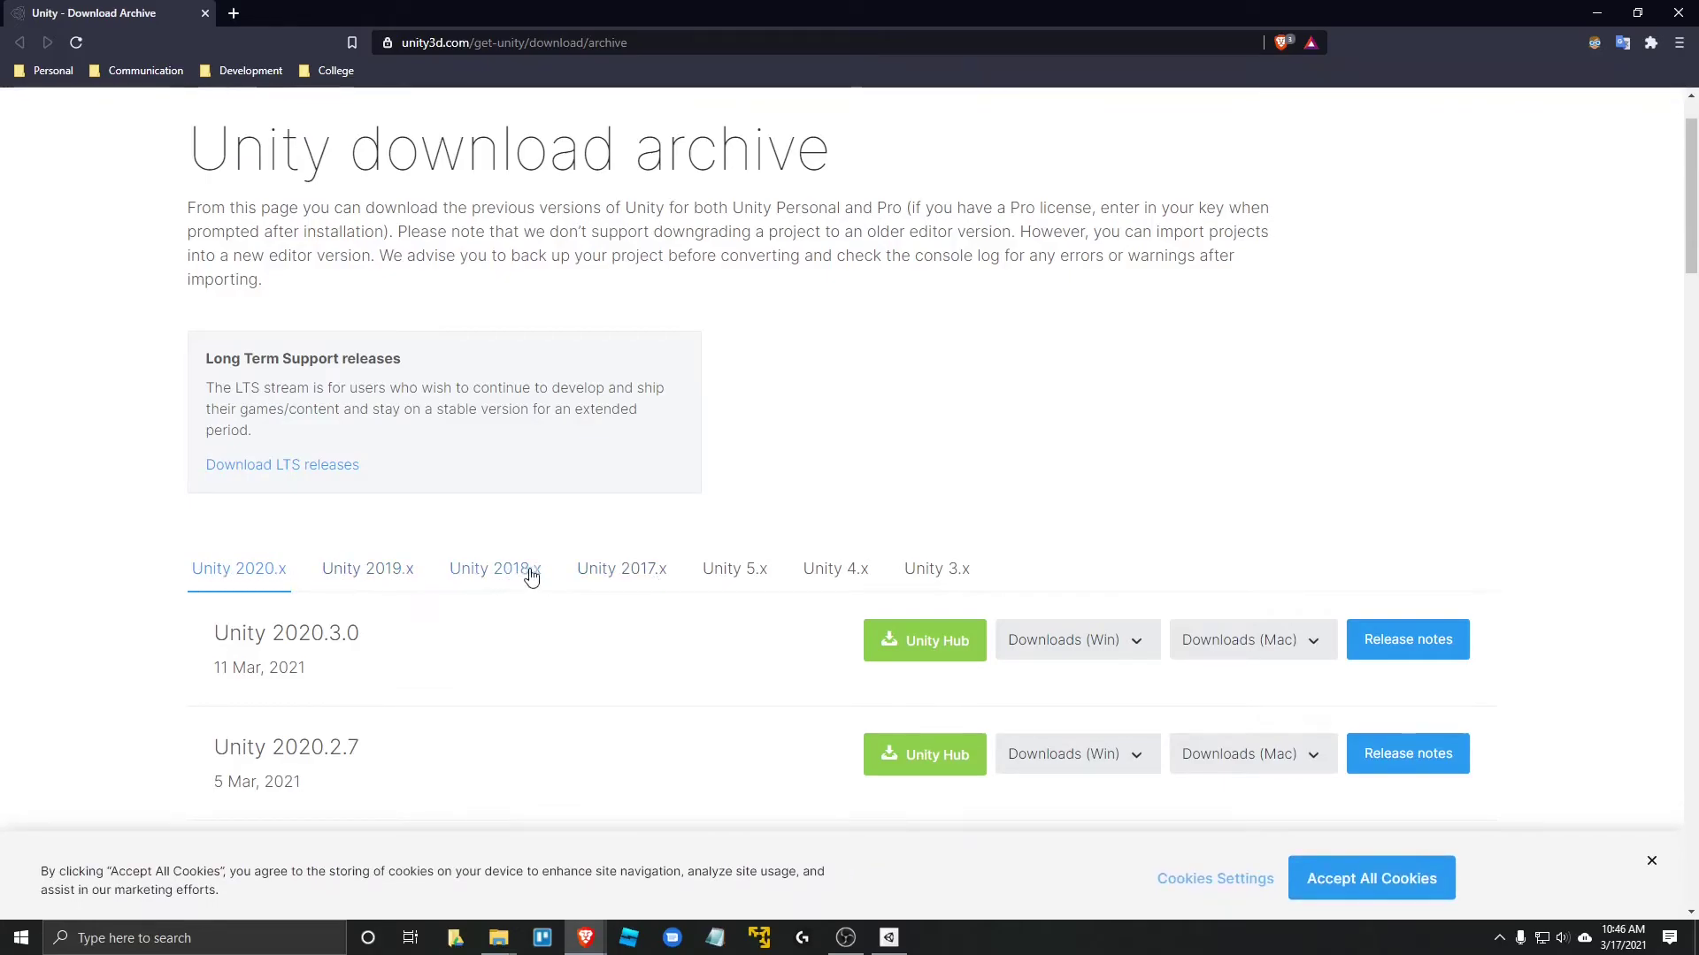
pyautogui.scroll(-2, 628, 566)
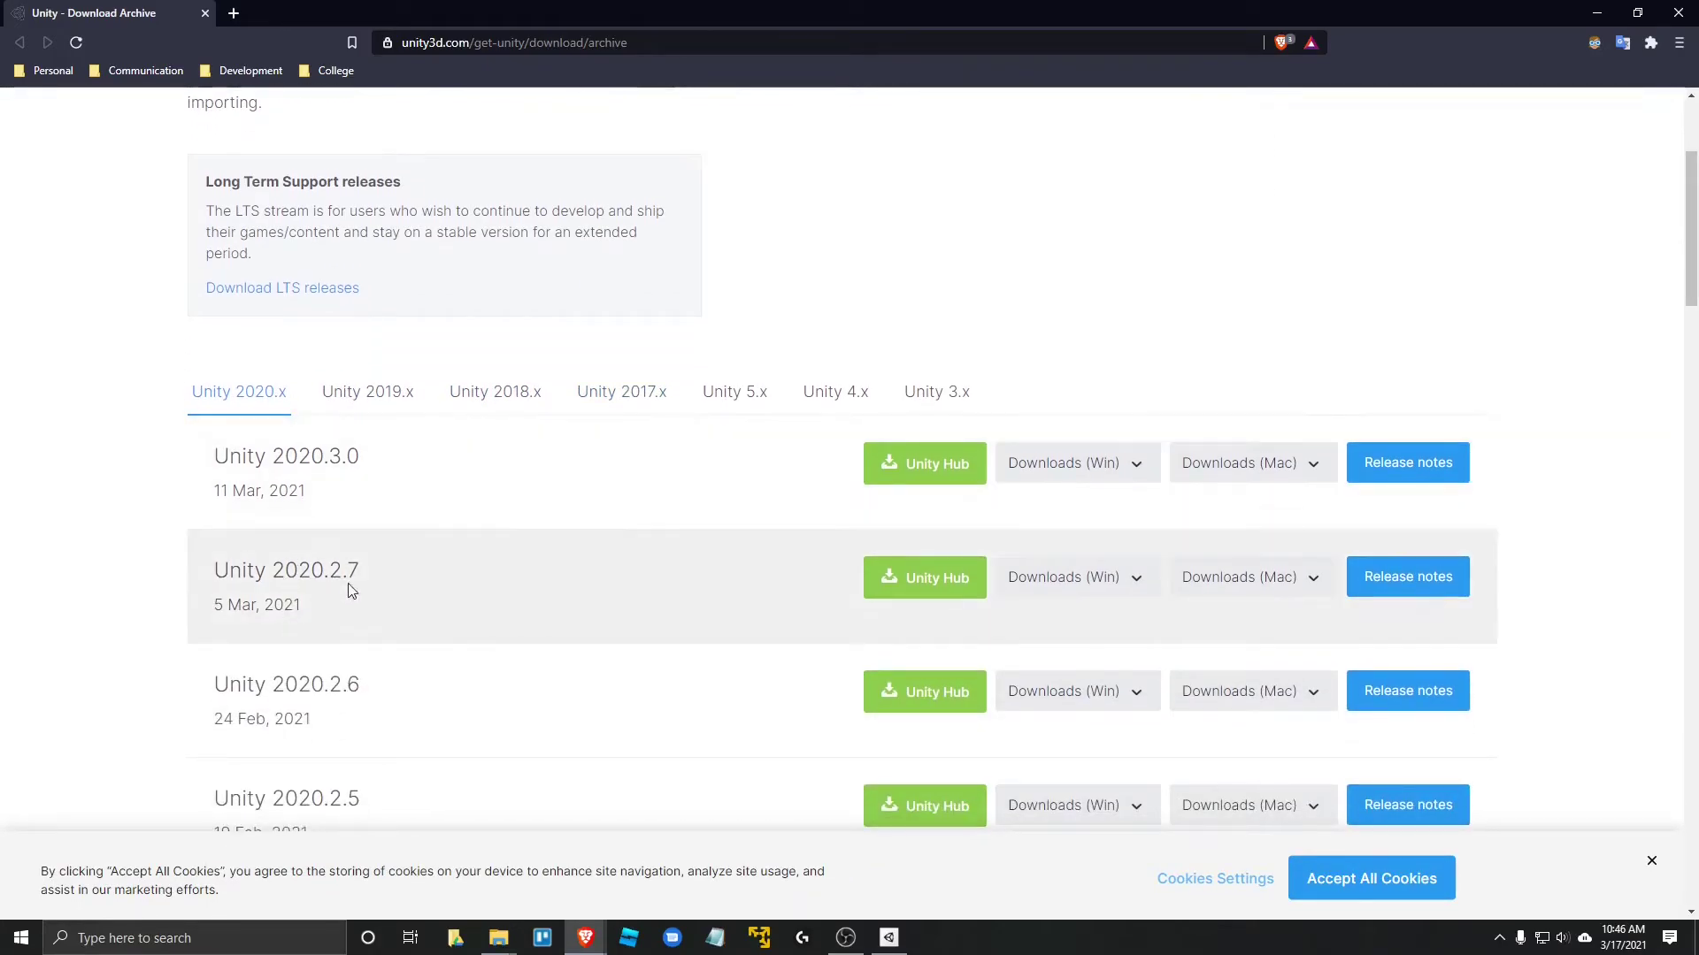
pyautogui.scroll(-5, 376, 557)
pyautogui.scroll(8, 373, 604)
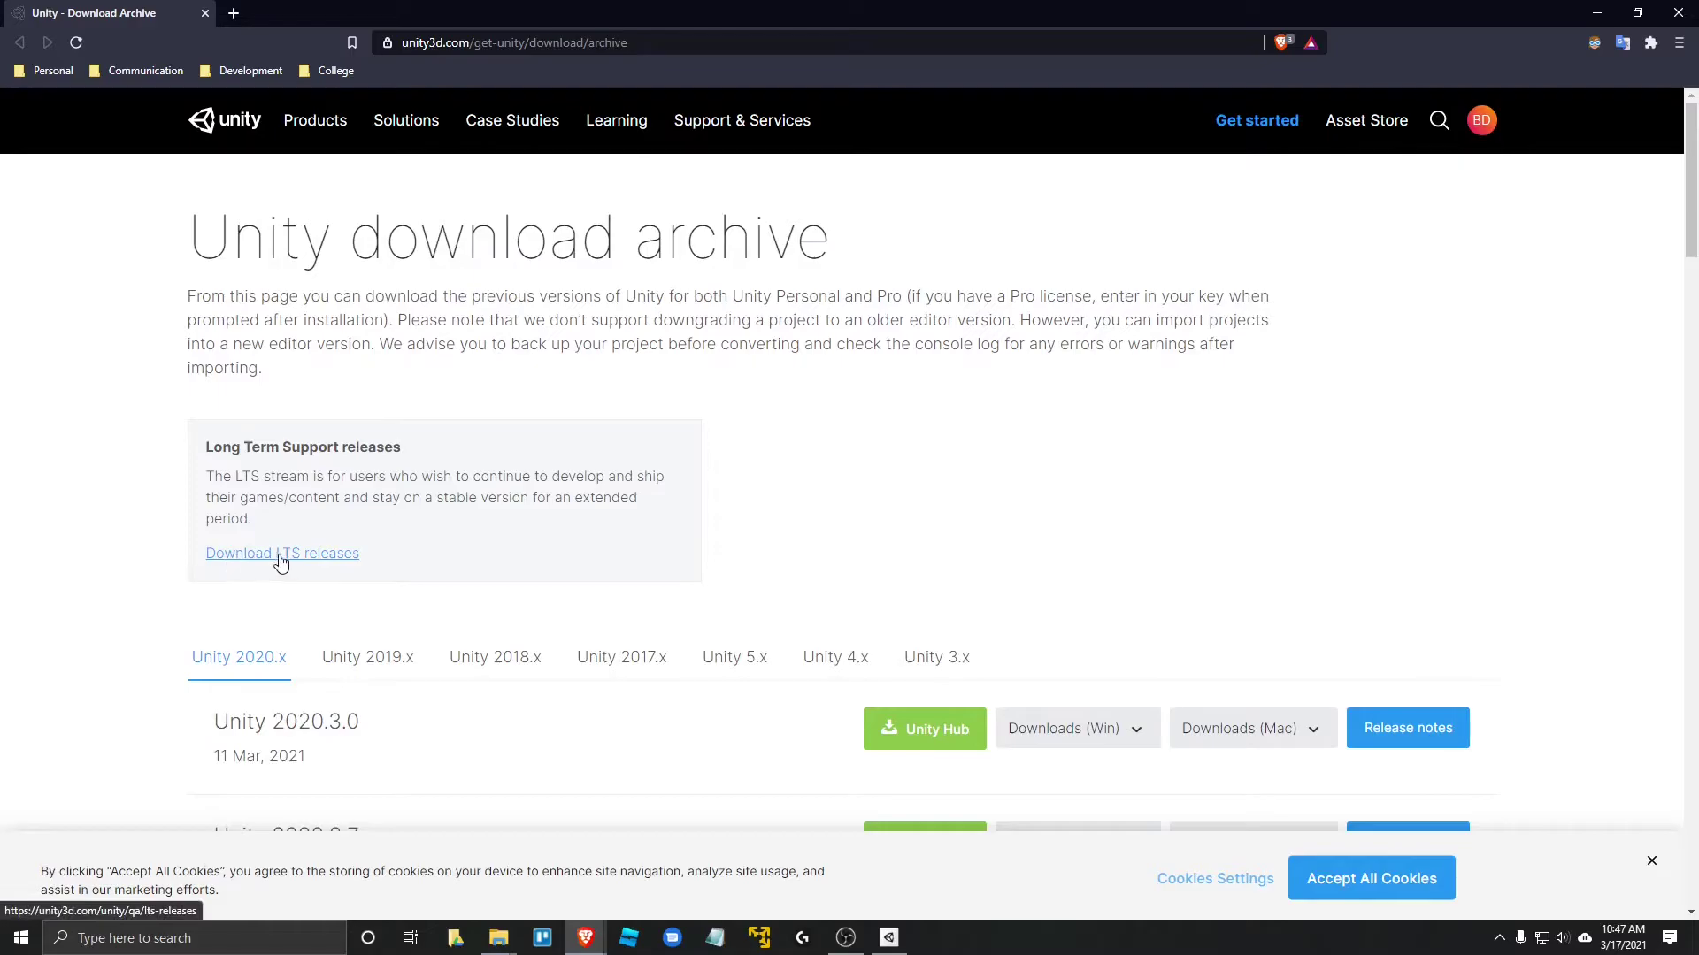
# - Open the LTS releases list and filter the Version dropdown to 2018.4
pyautogui.click(297, 563)
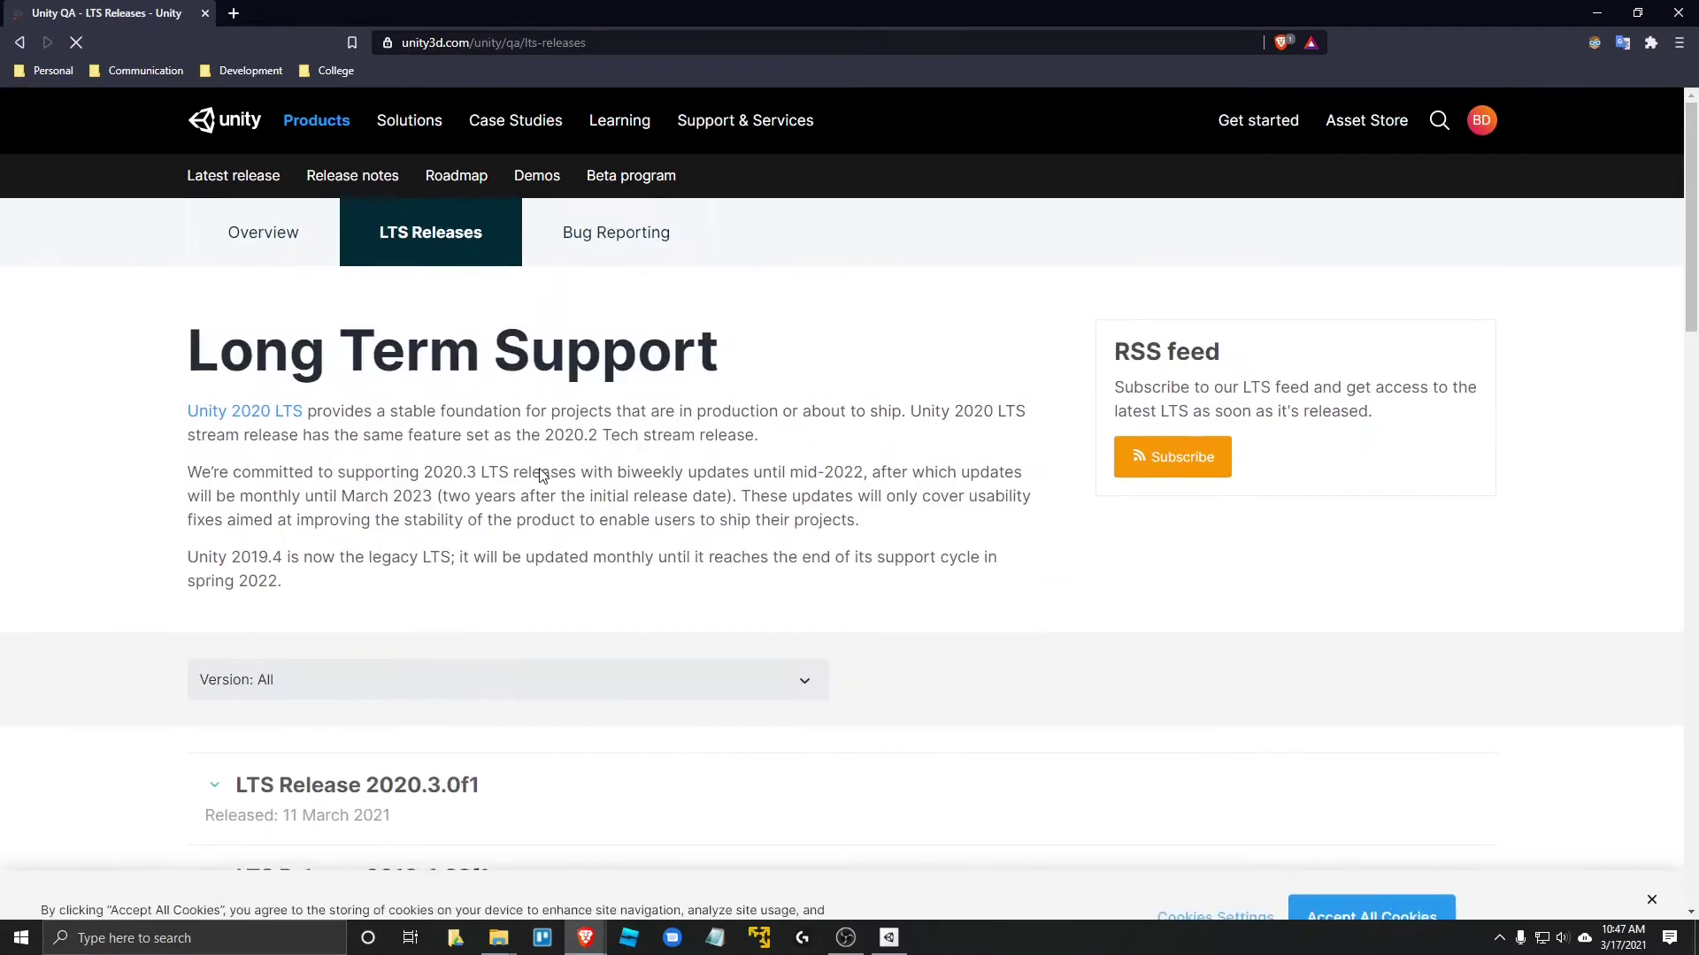
pyautogui.scroll(-4, 800, 568)
pyautogui.scroll(4, 828, 515)
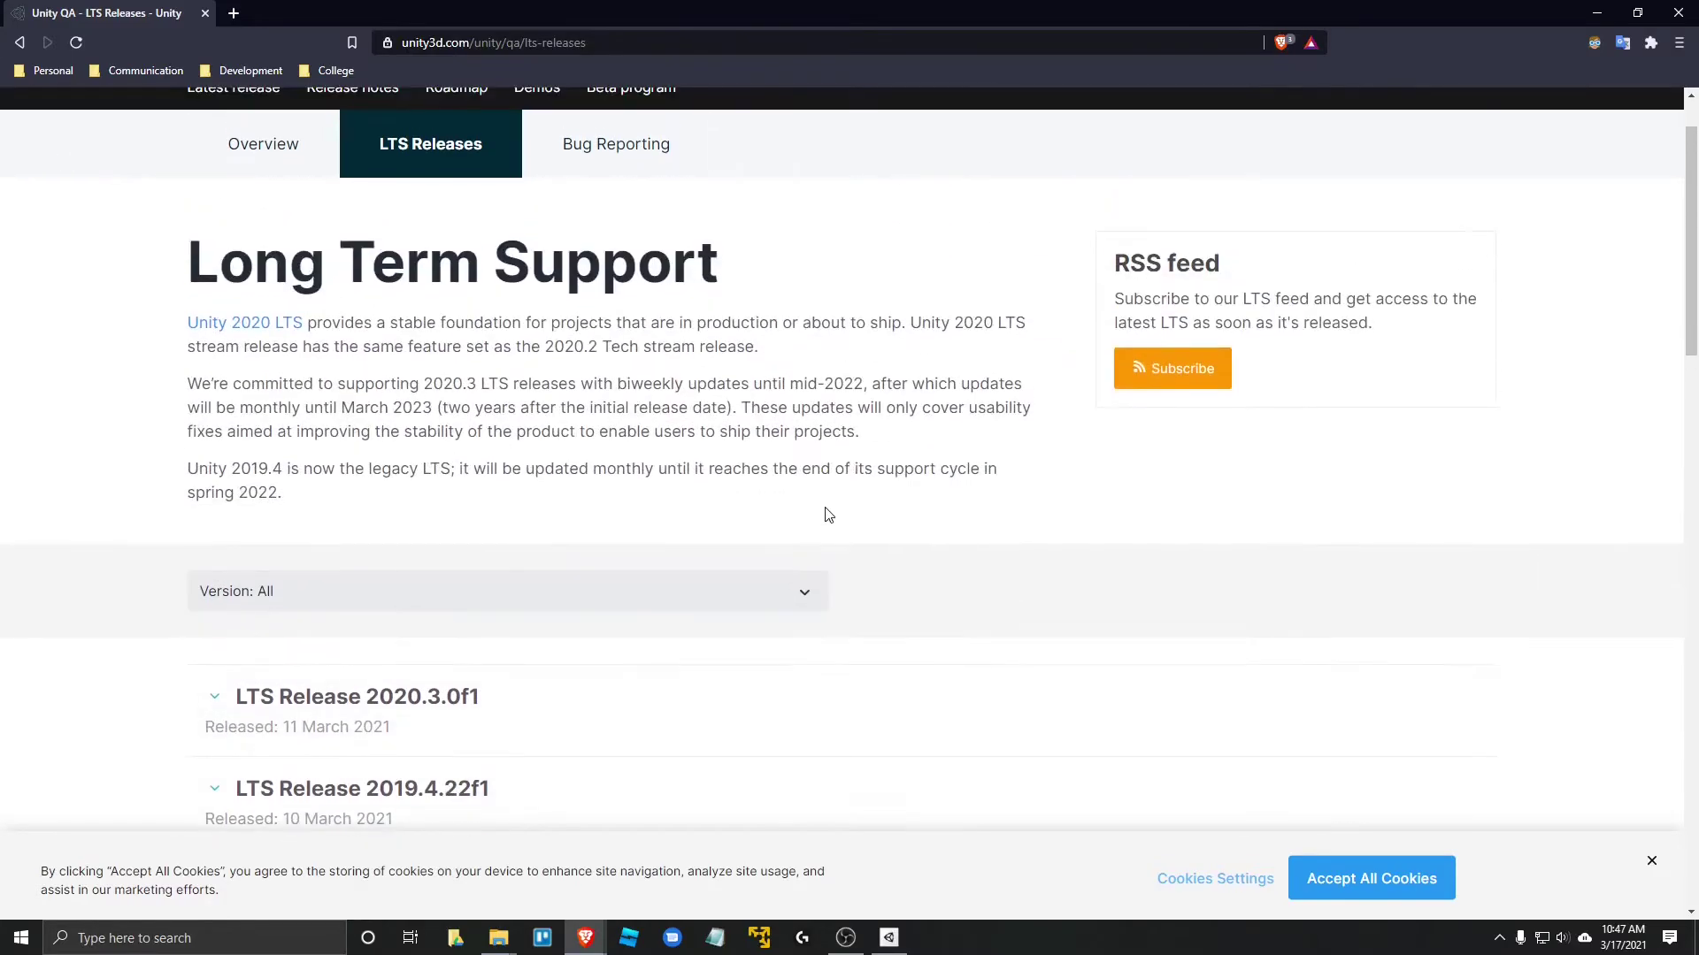
pyautogui.scroll(-1, 643, 490)
pyautogui.click(483, 504)
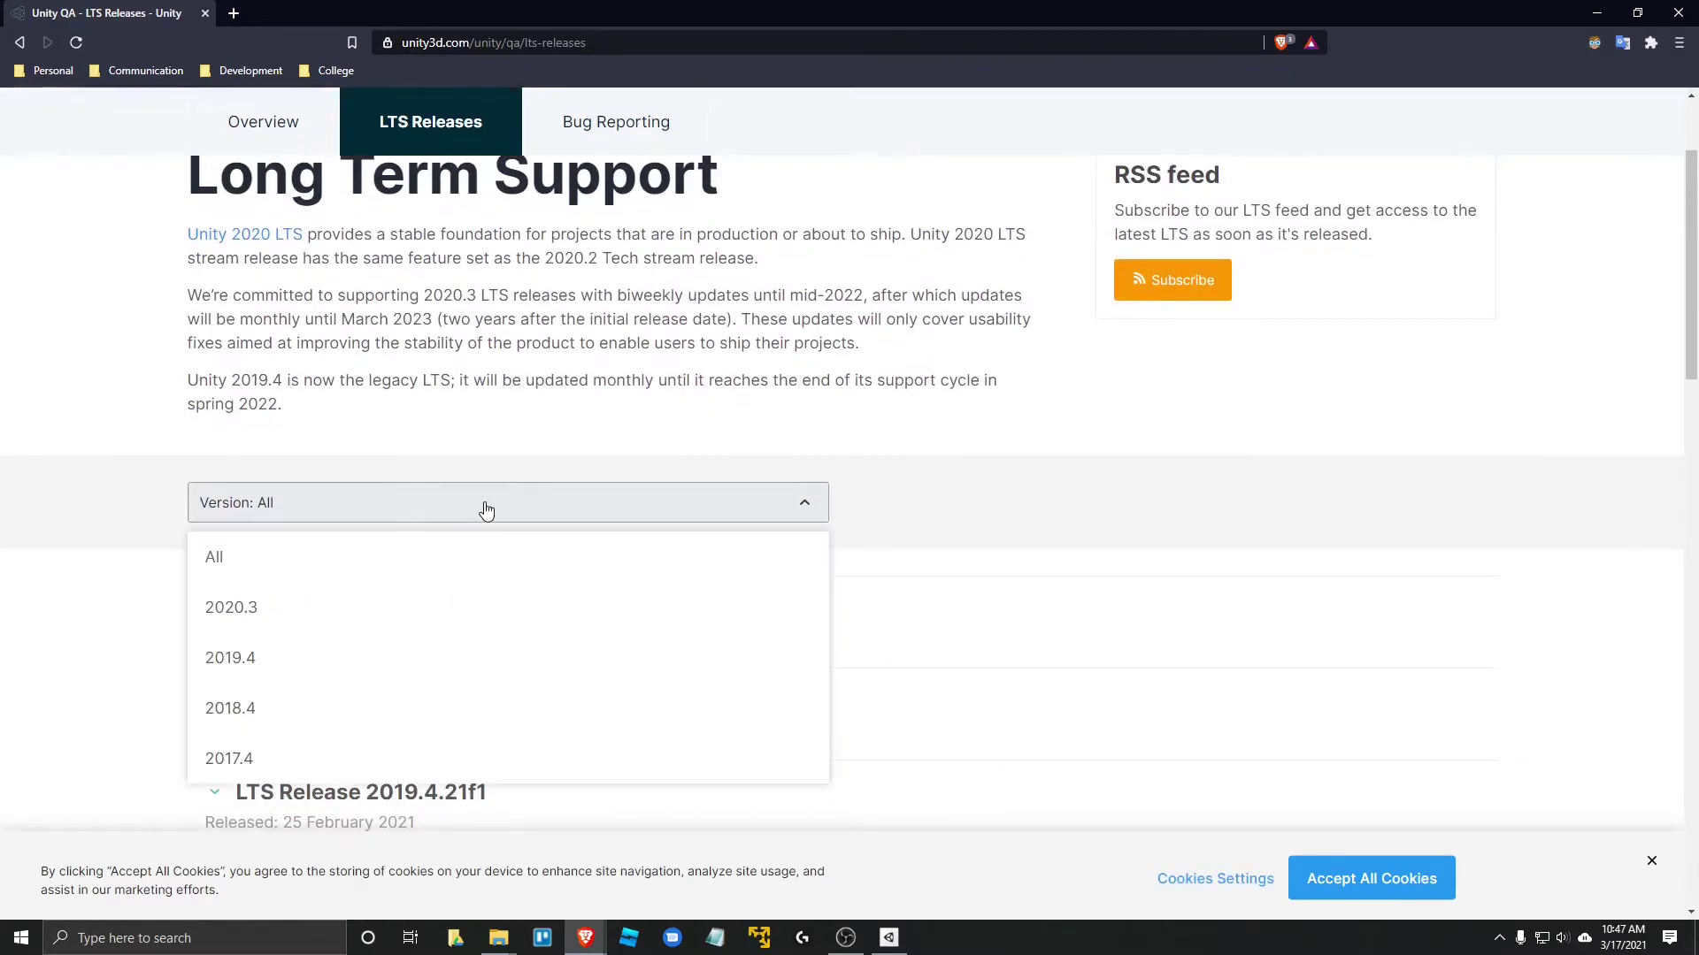
pyautogui.click(310, 712)
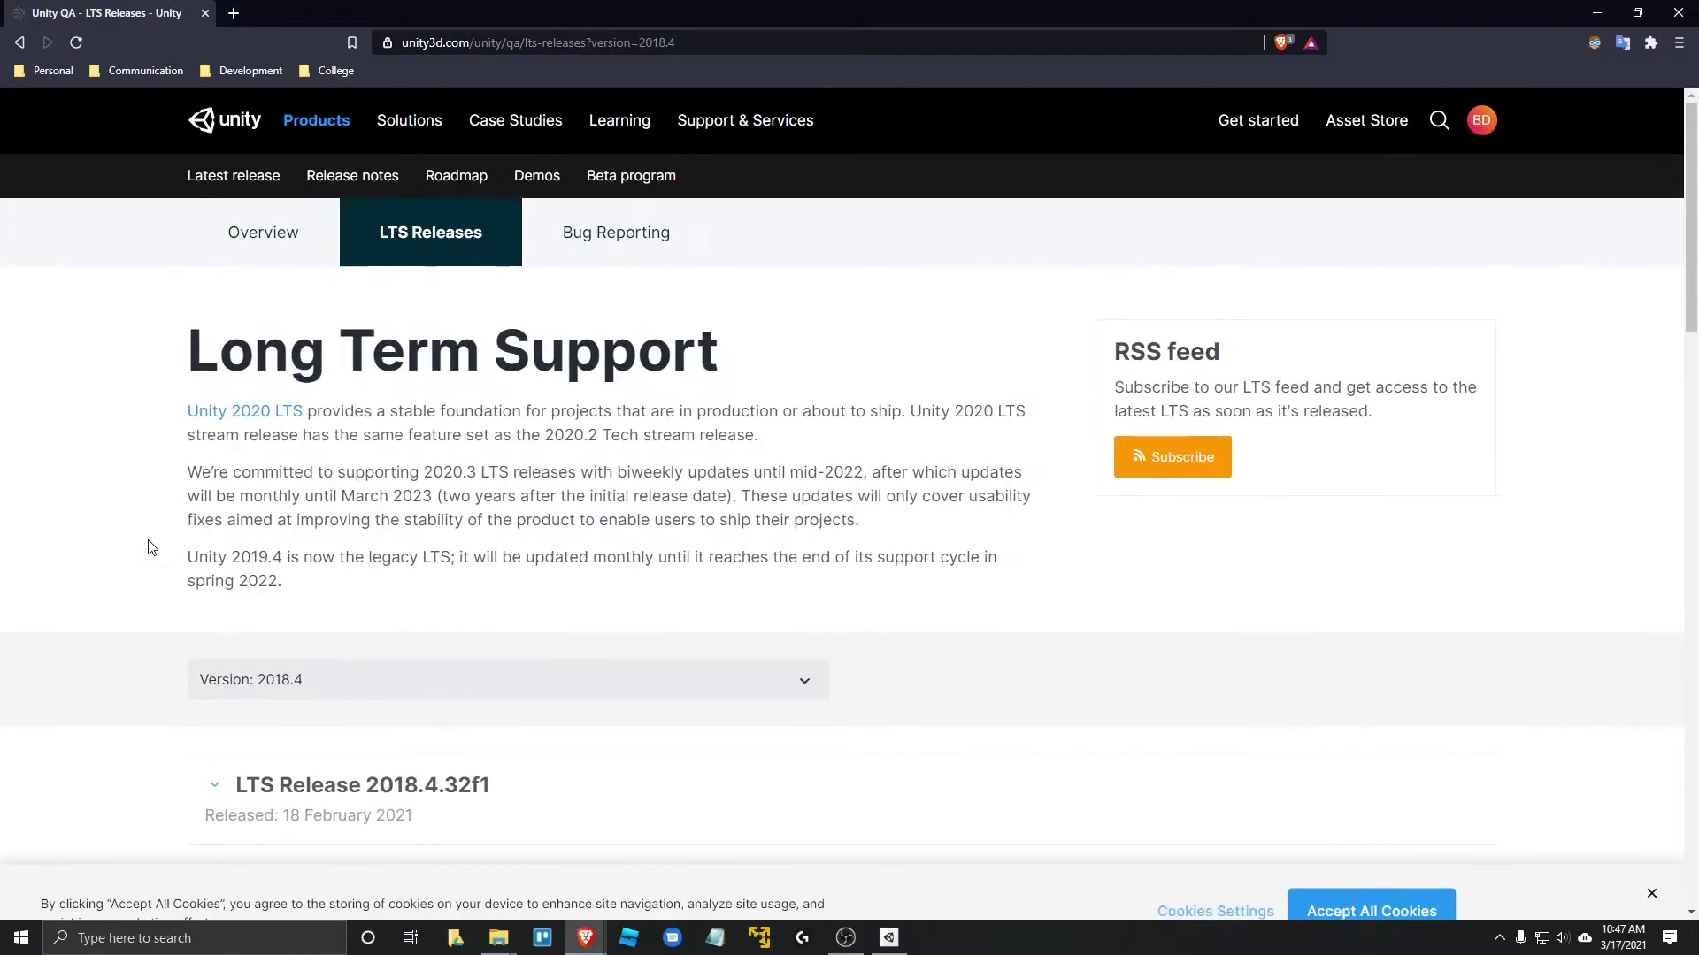
pyautogui.scroll(-2, 148, 547)
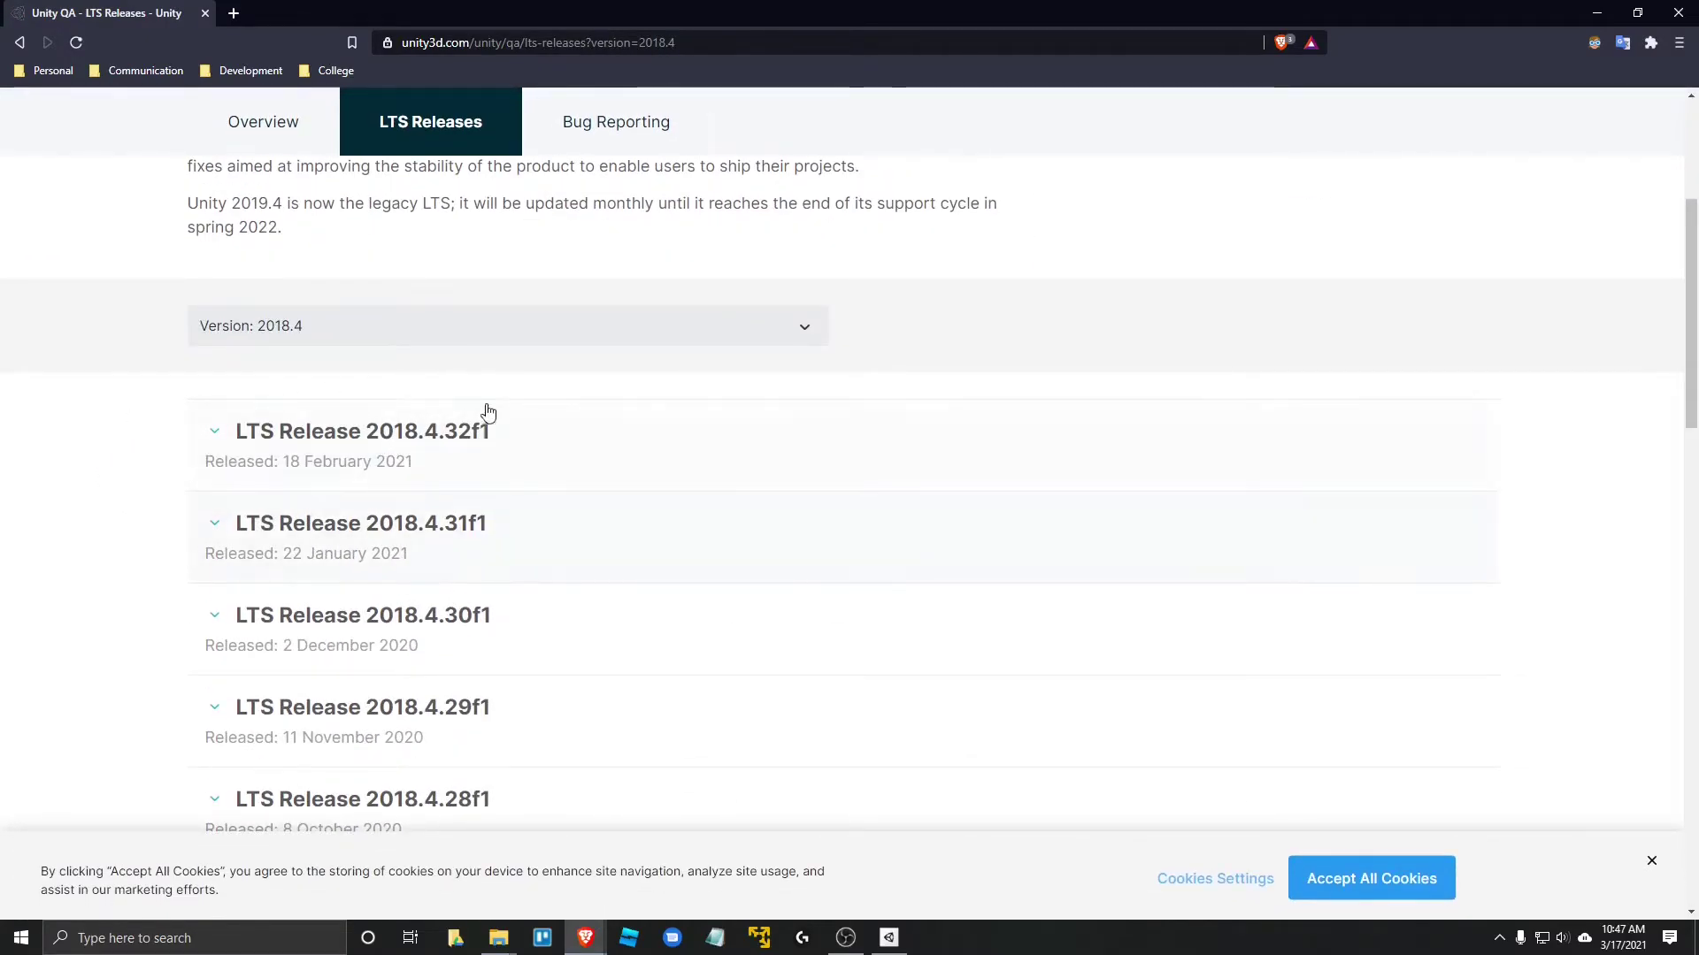
pyautogui.scroll(-4, 455, 534)
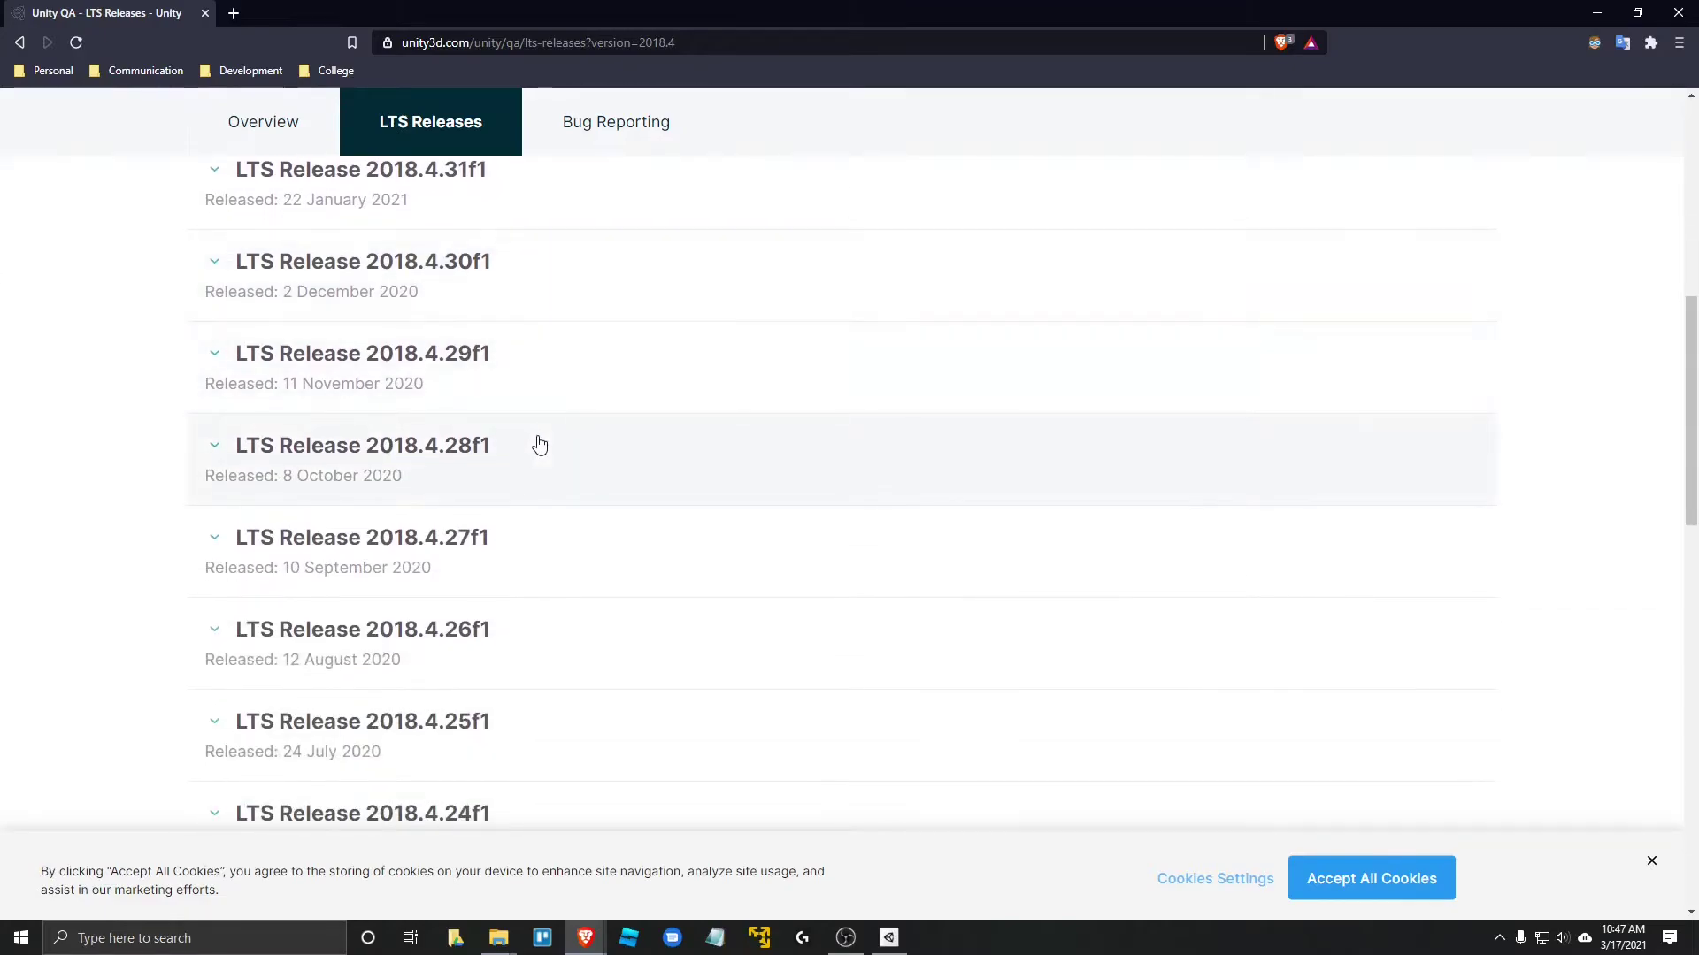
pyautogui.scroll(-3, 496, 502)
pyautogui.scroll(5, 526, 505)
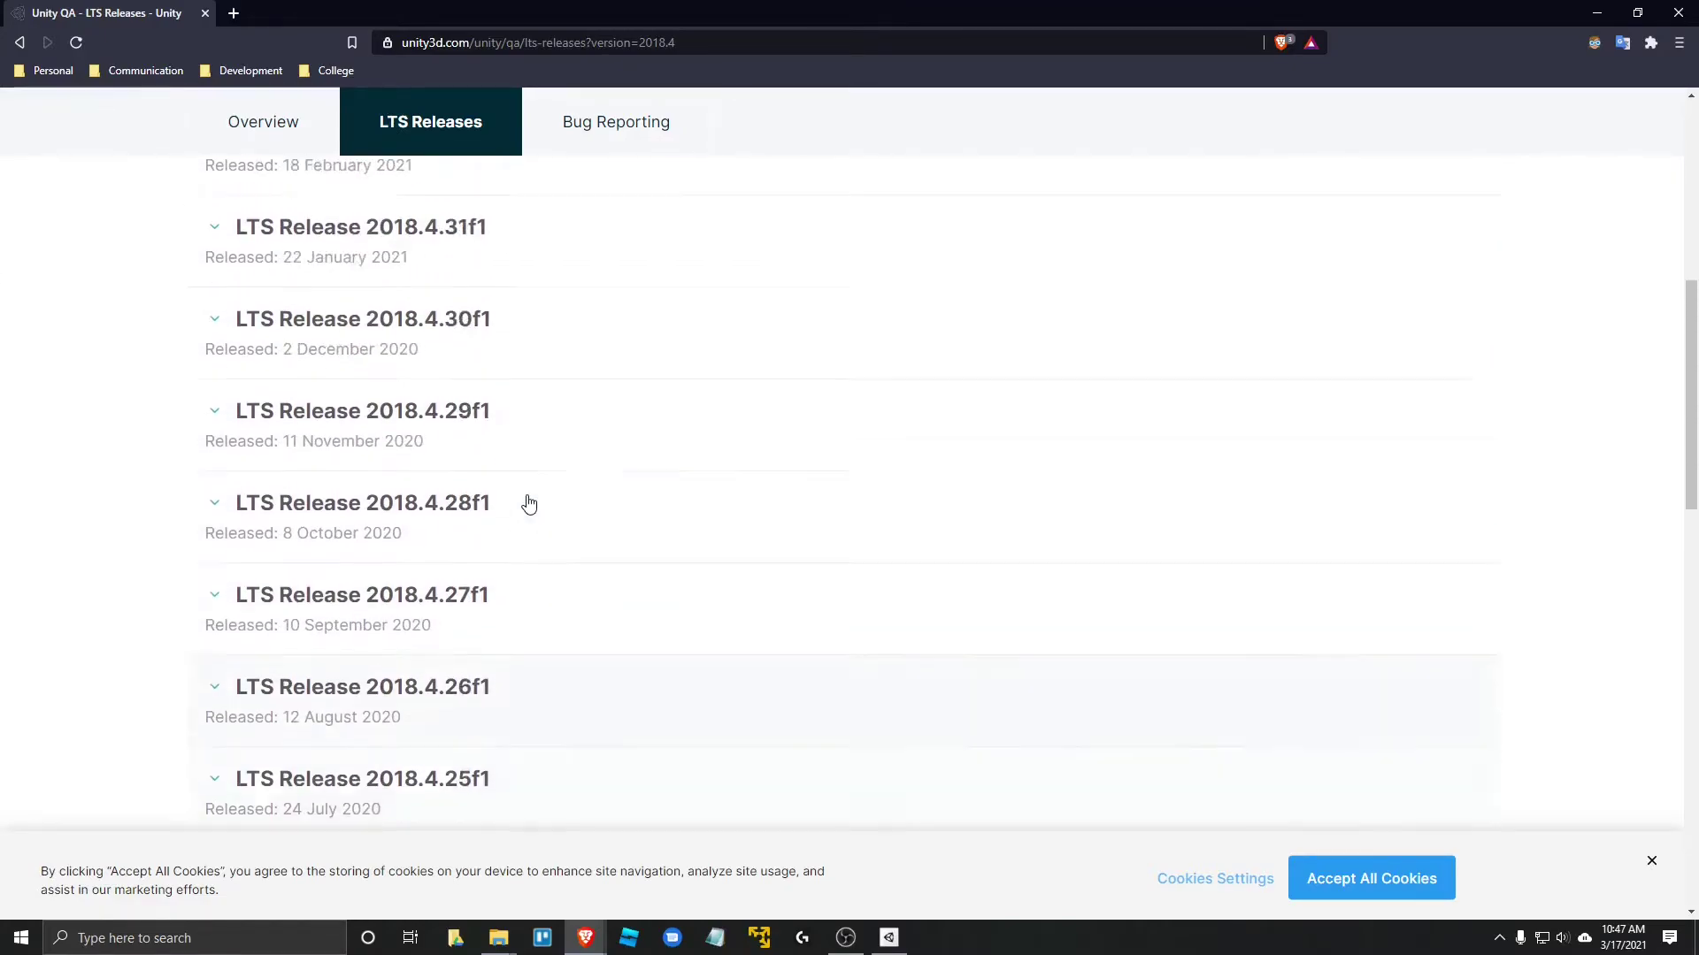
pyautogui.scroll(2, 531, 477)
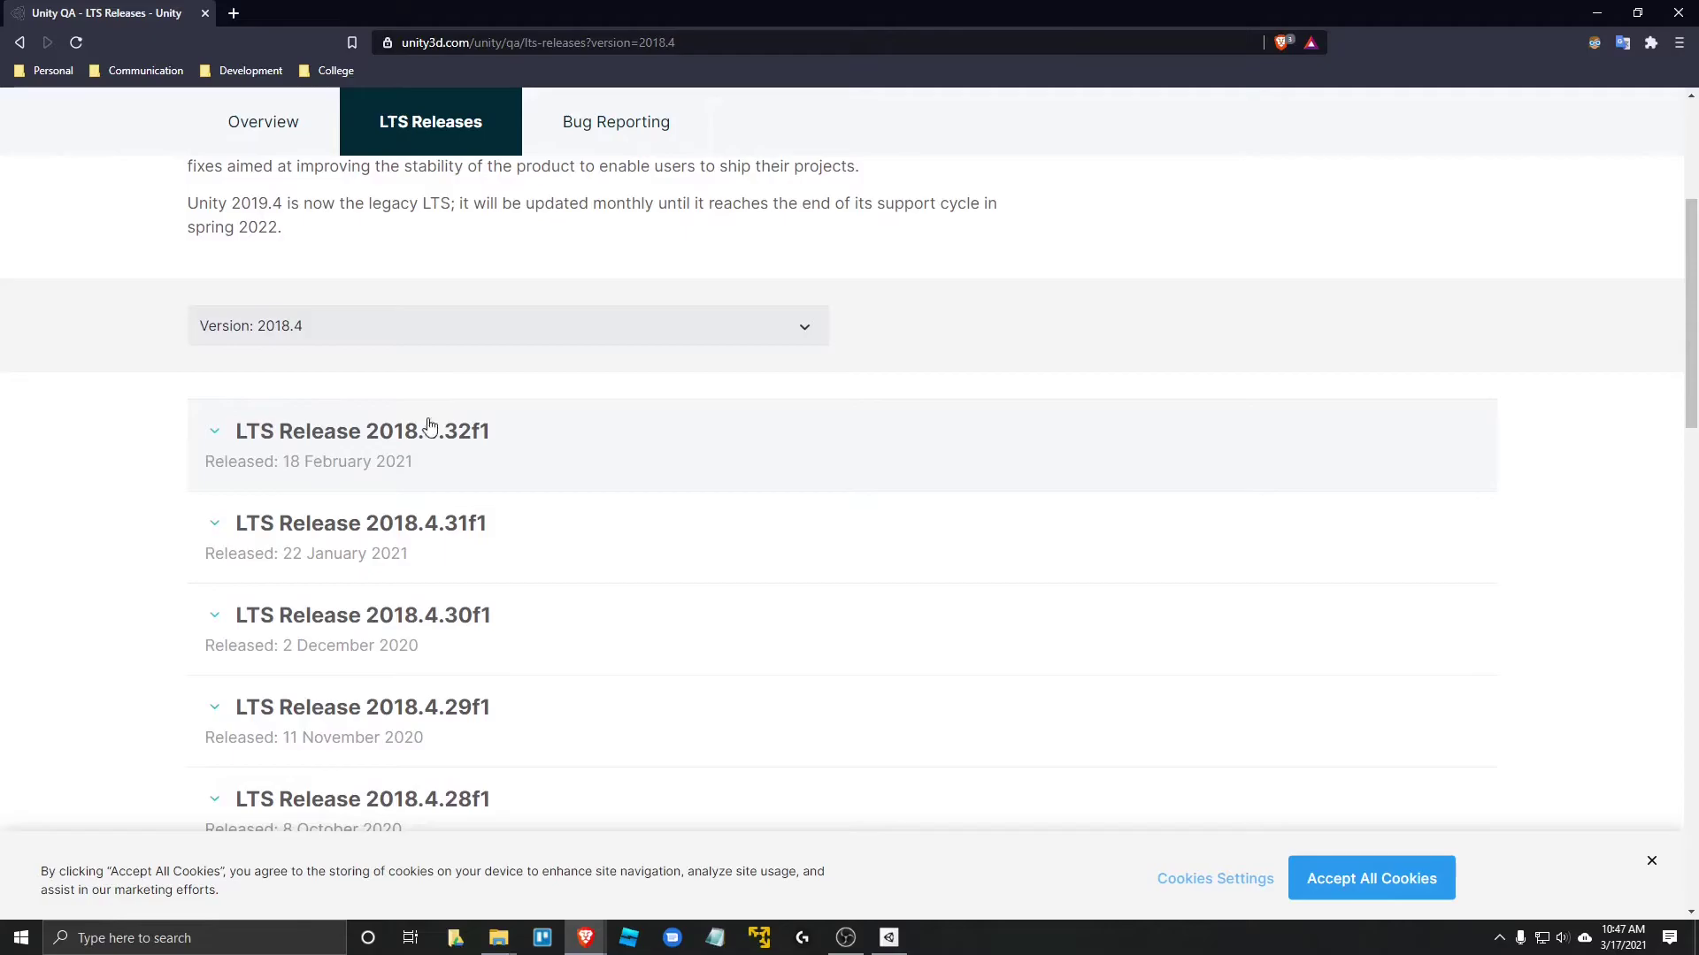
pyautogui.scroll(-10, 185, 456)
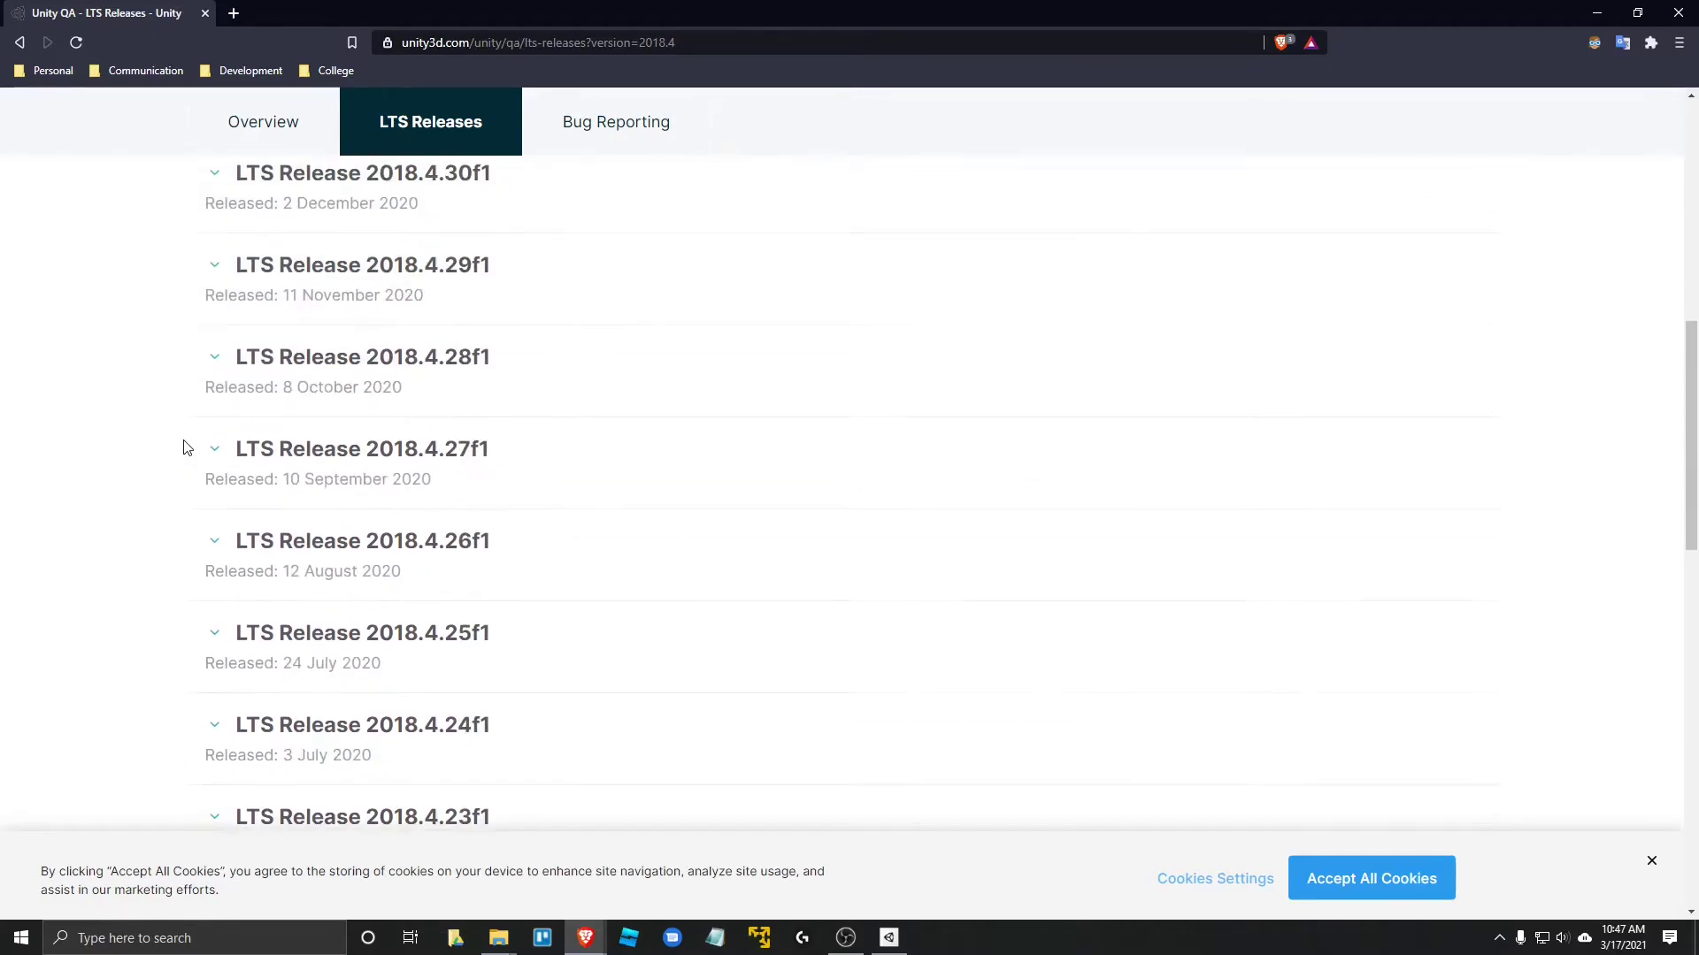
# - Go to page 2 of the 2018.4 releases to find 2018.4.19f1
pyautogui.click(257, 396)
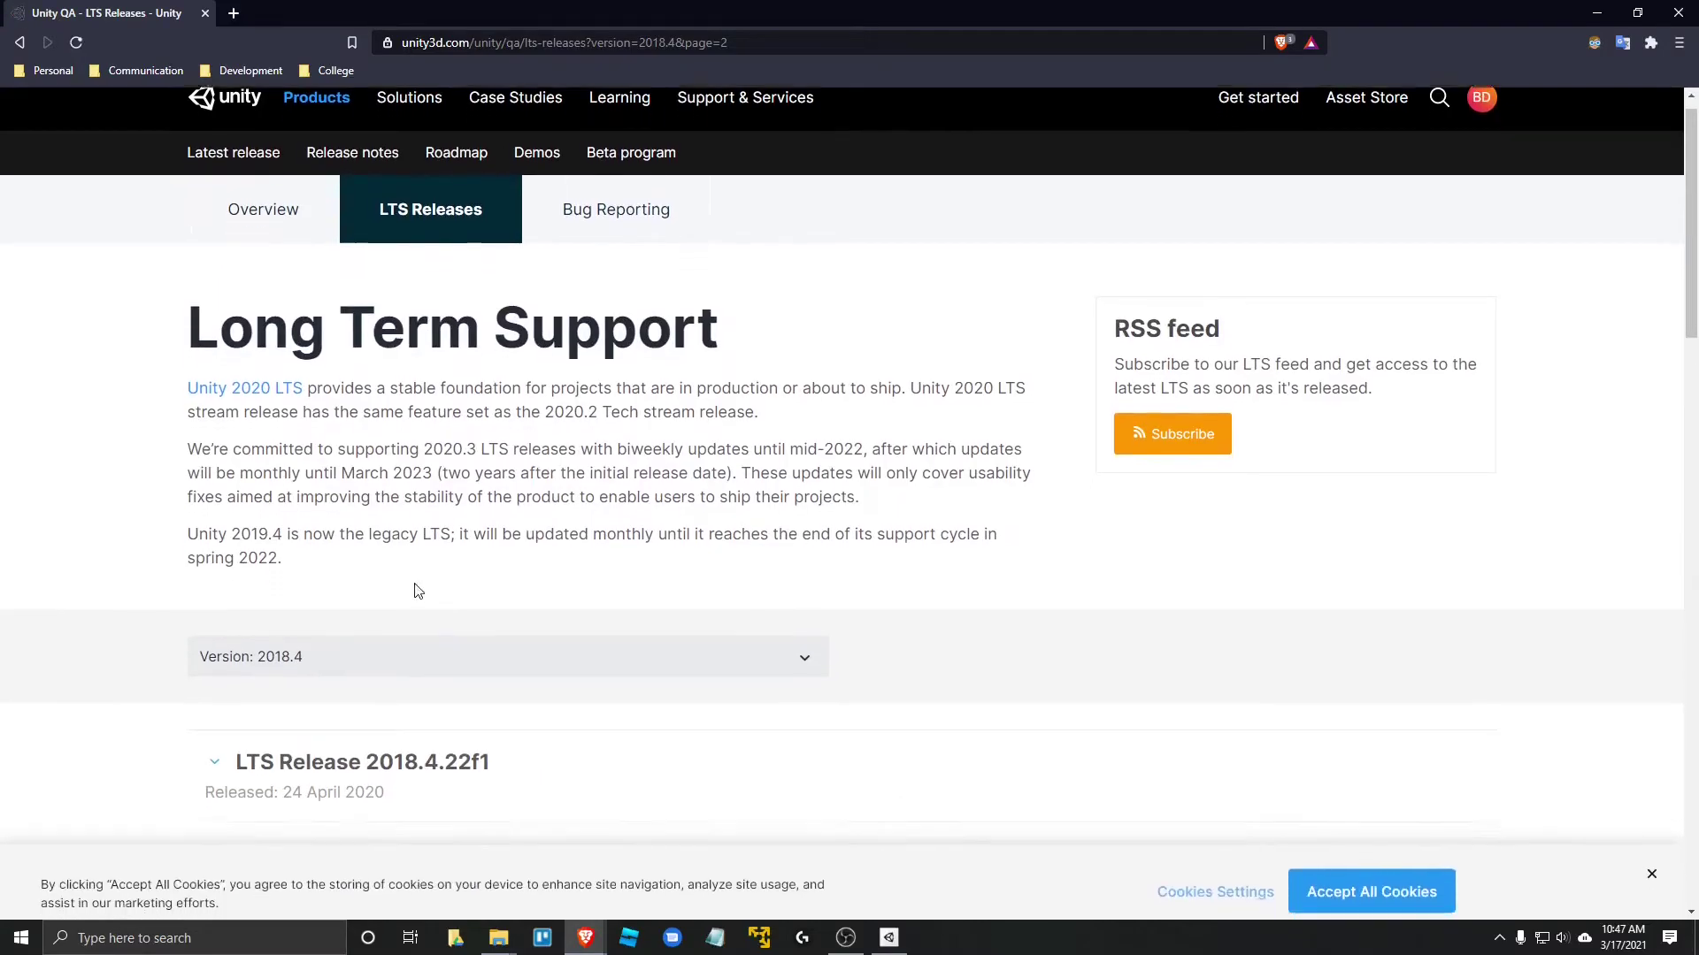
pyautogui.scroll(-2, 413, 588)
pyautogui.scroll(-3, 121, 528)
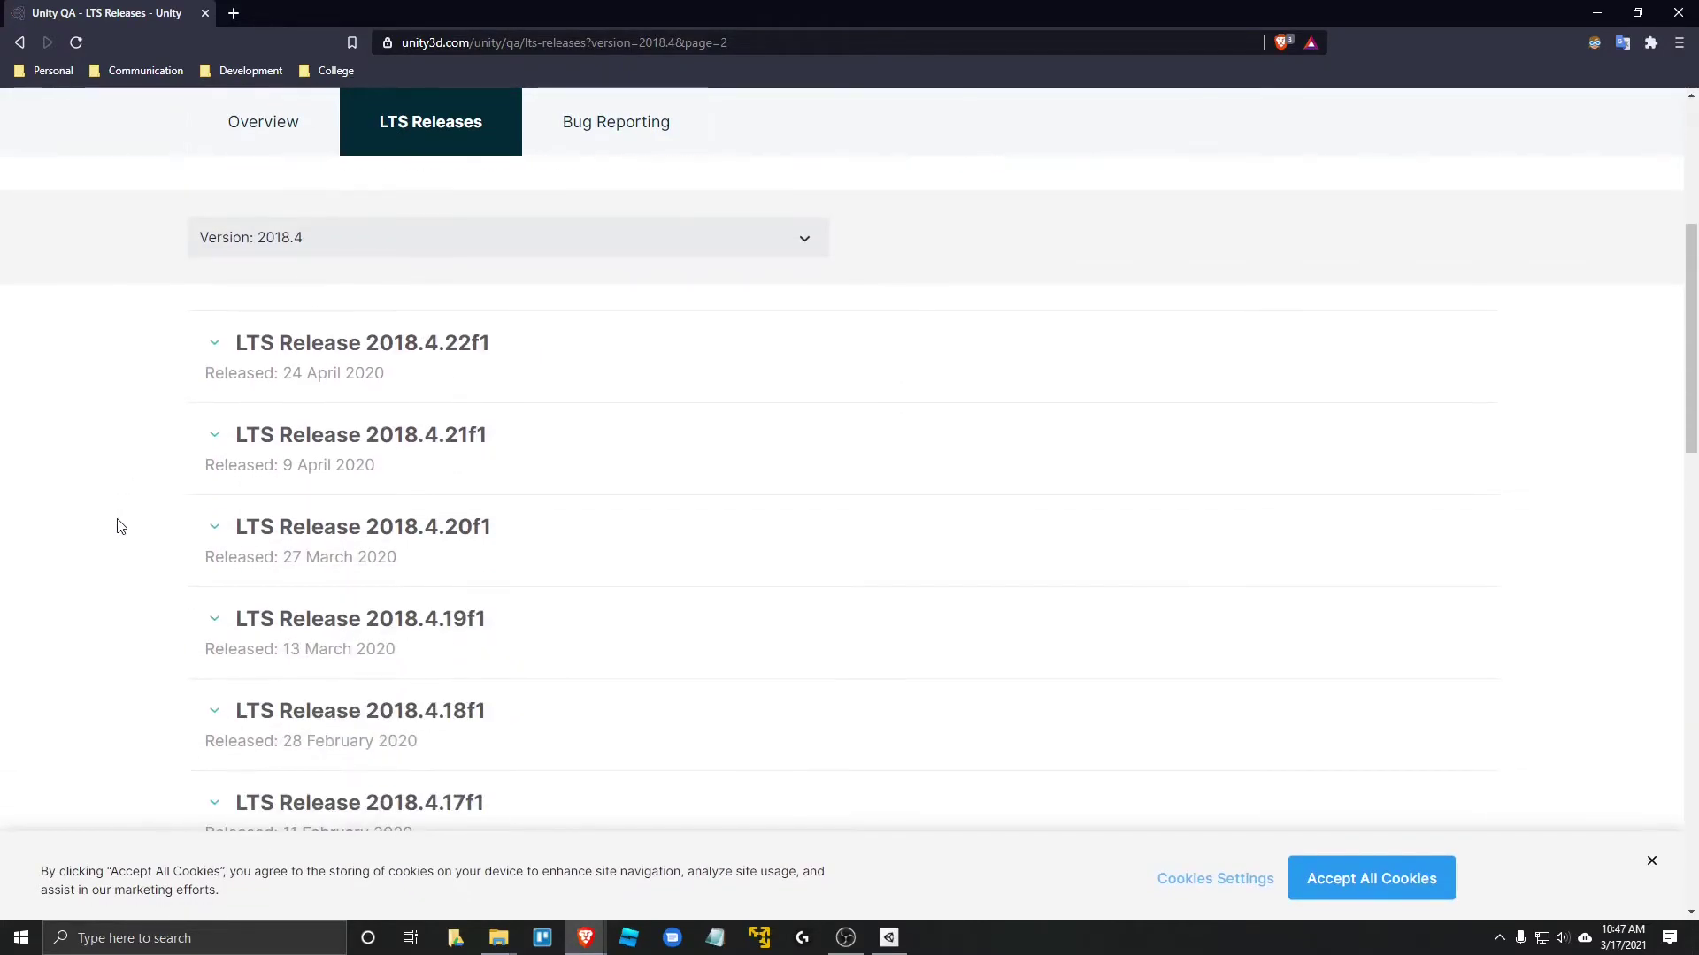
pyautogui.scroll(-1, 115, 523)
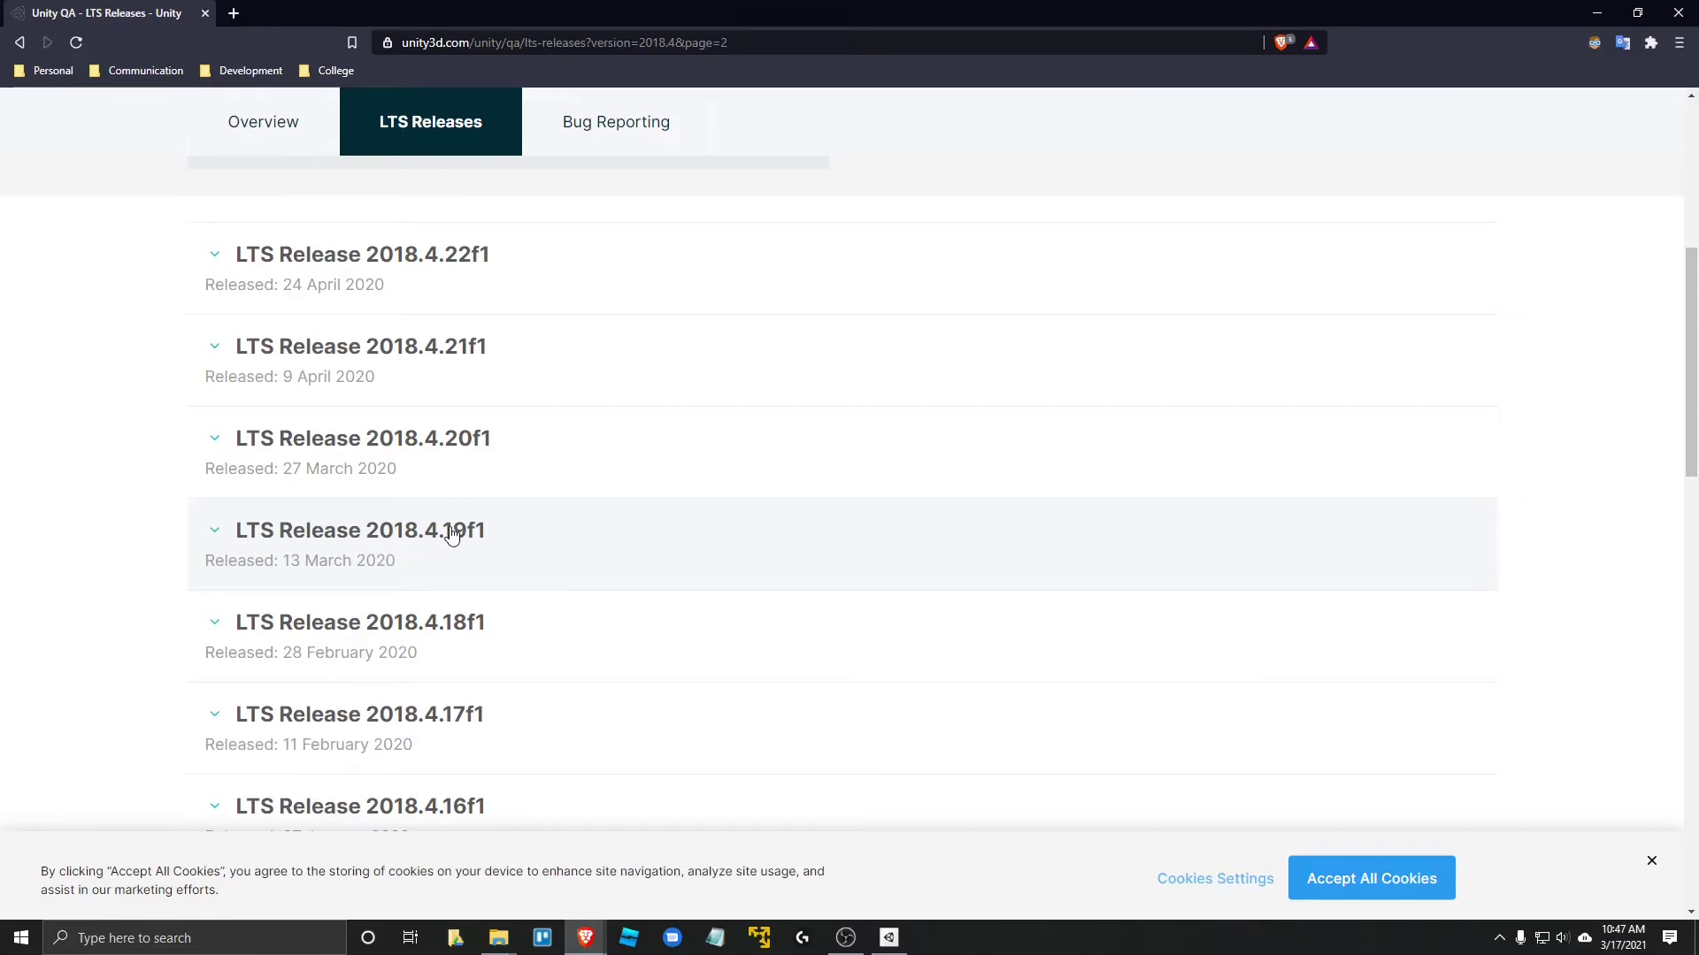
# - Expand LTS Release 2018.4.19f1 and send it to Unity Hub via its Unity Hub link
pyautogui.click(452, 535)
pyautogui.scroll(-1, 516, 568)
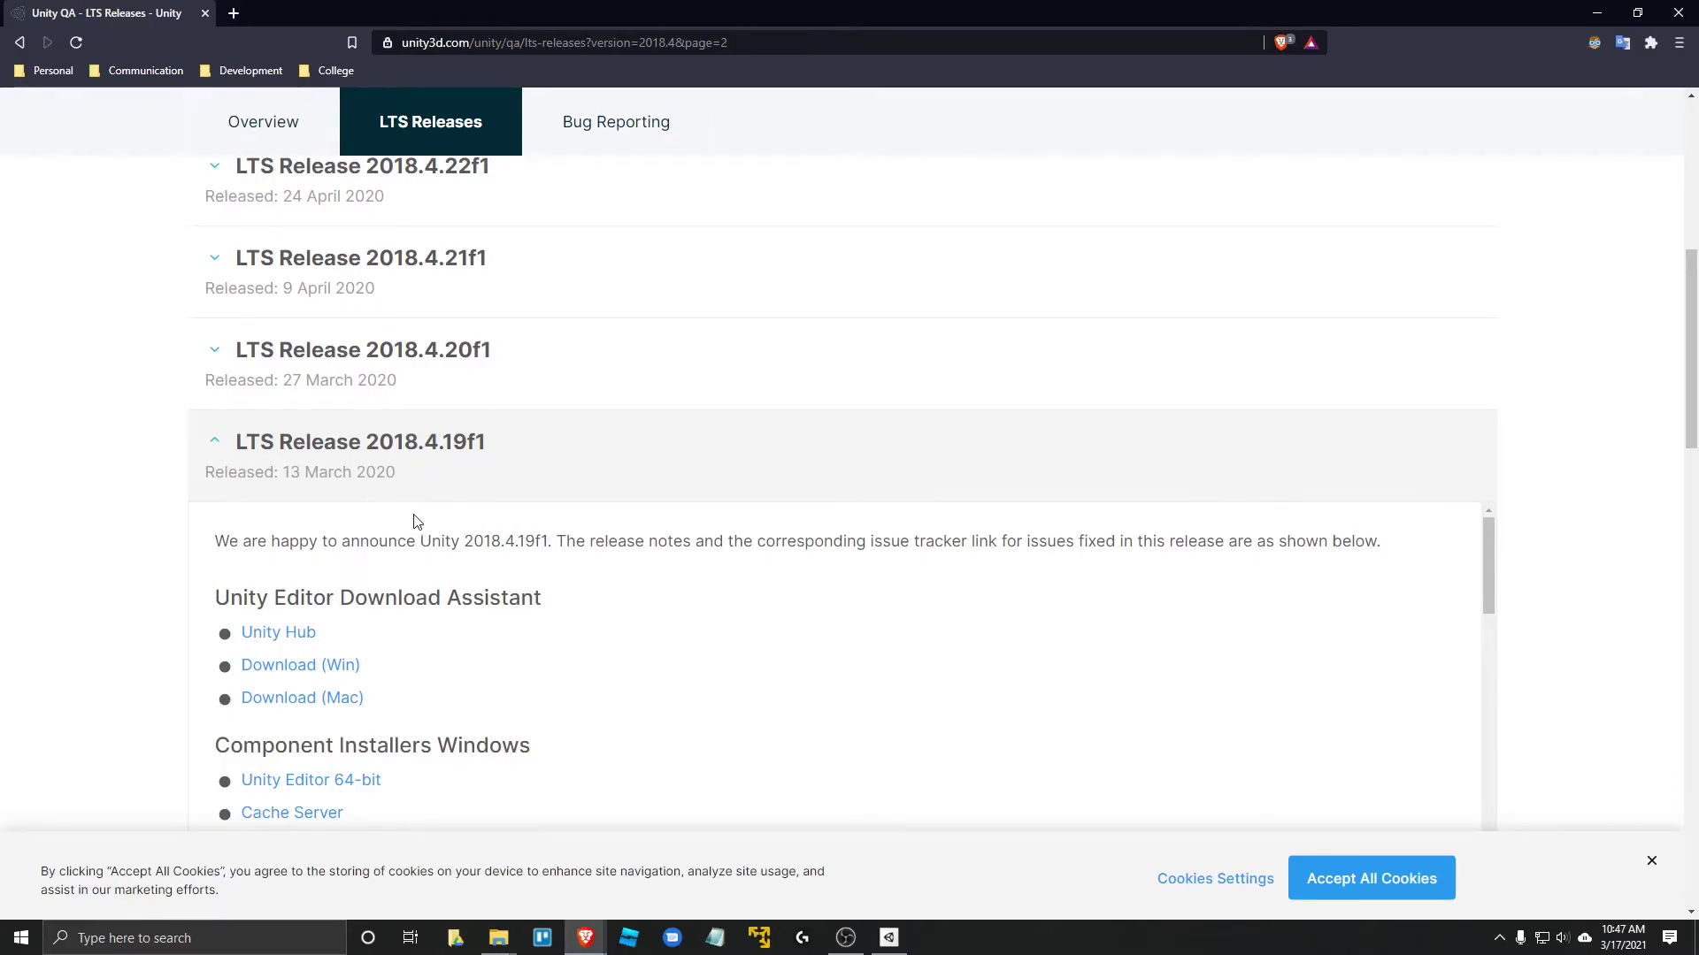
pyautogui.scroll(-1, 395, 493)
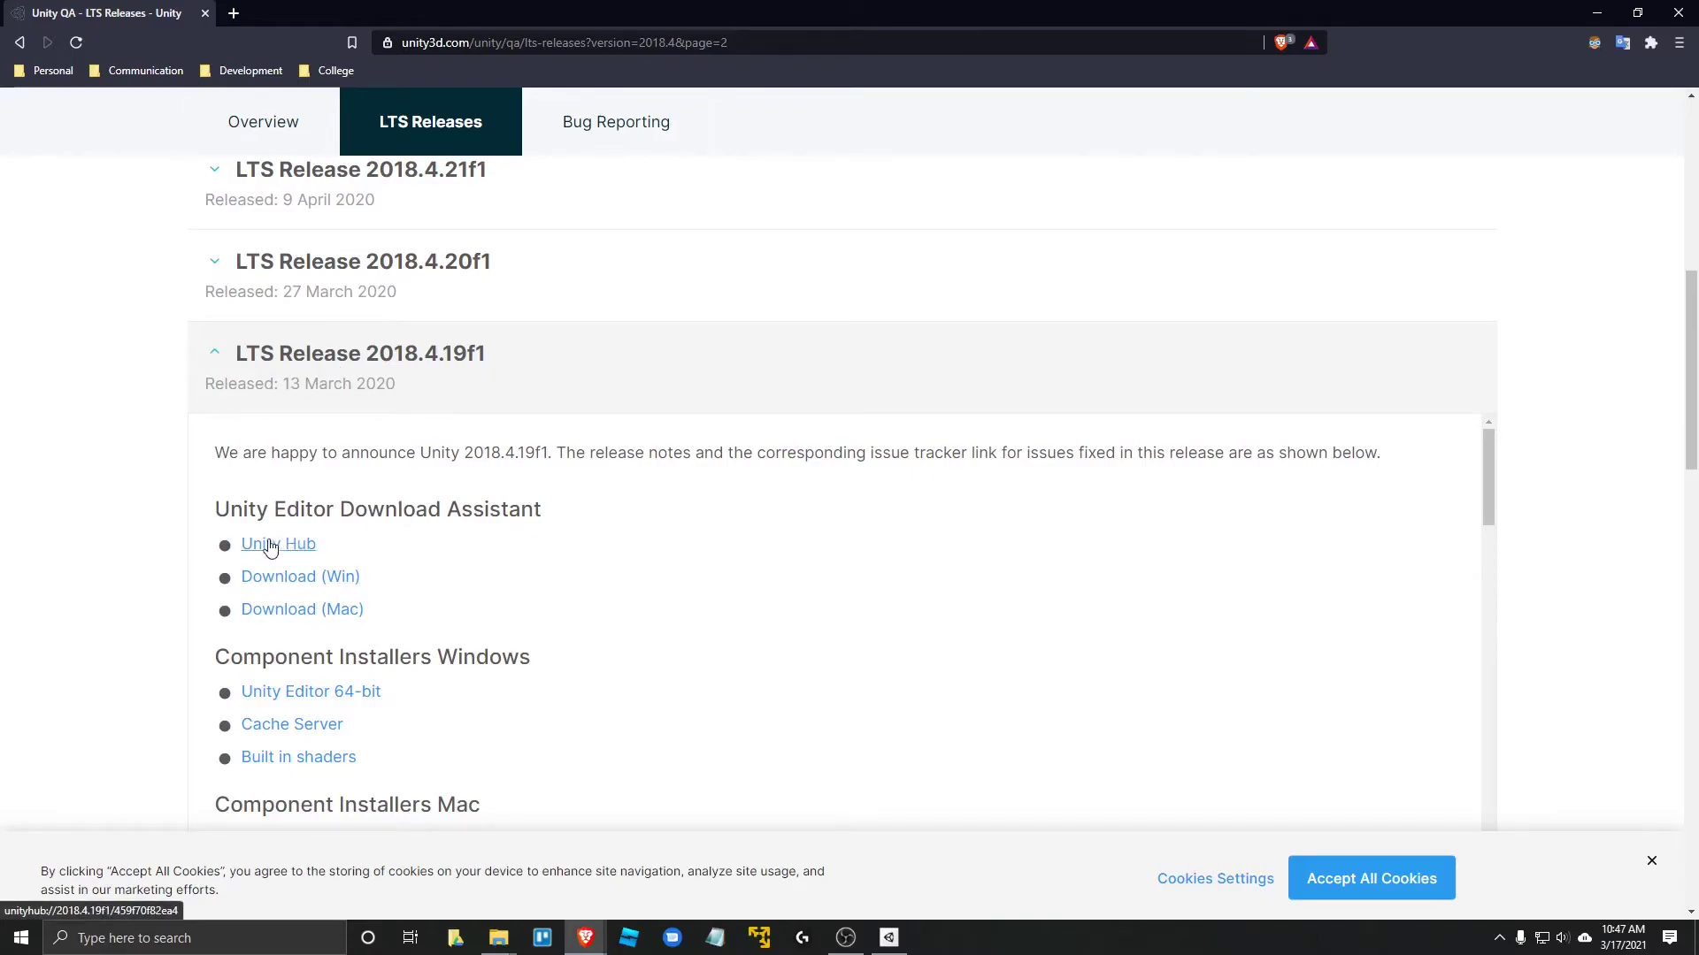
pyautogui.scroll(-1, 458, 540)
pyautogui.scroll(1, 457, 539)
pyautogui.click(281, 547)
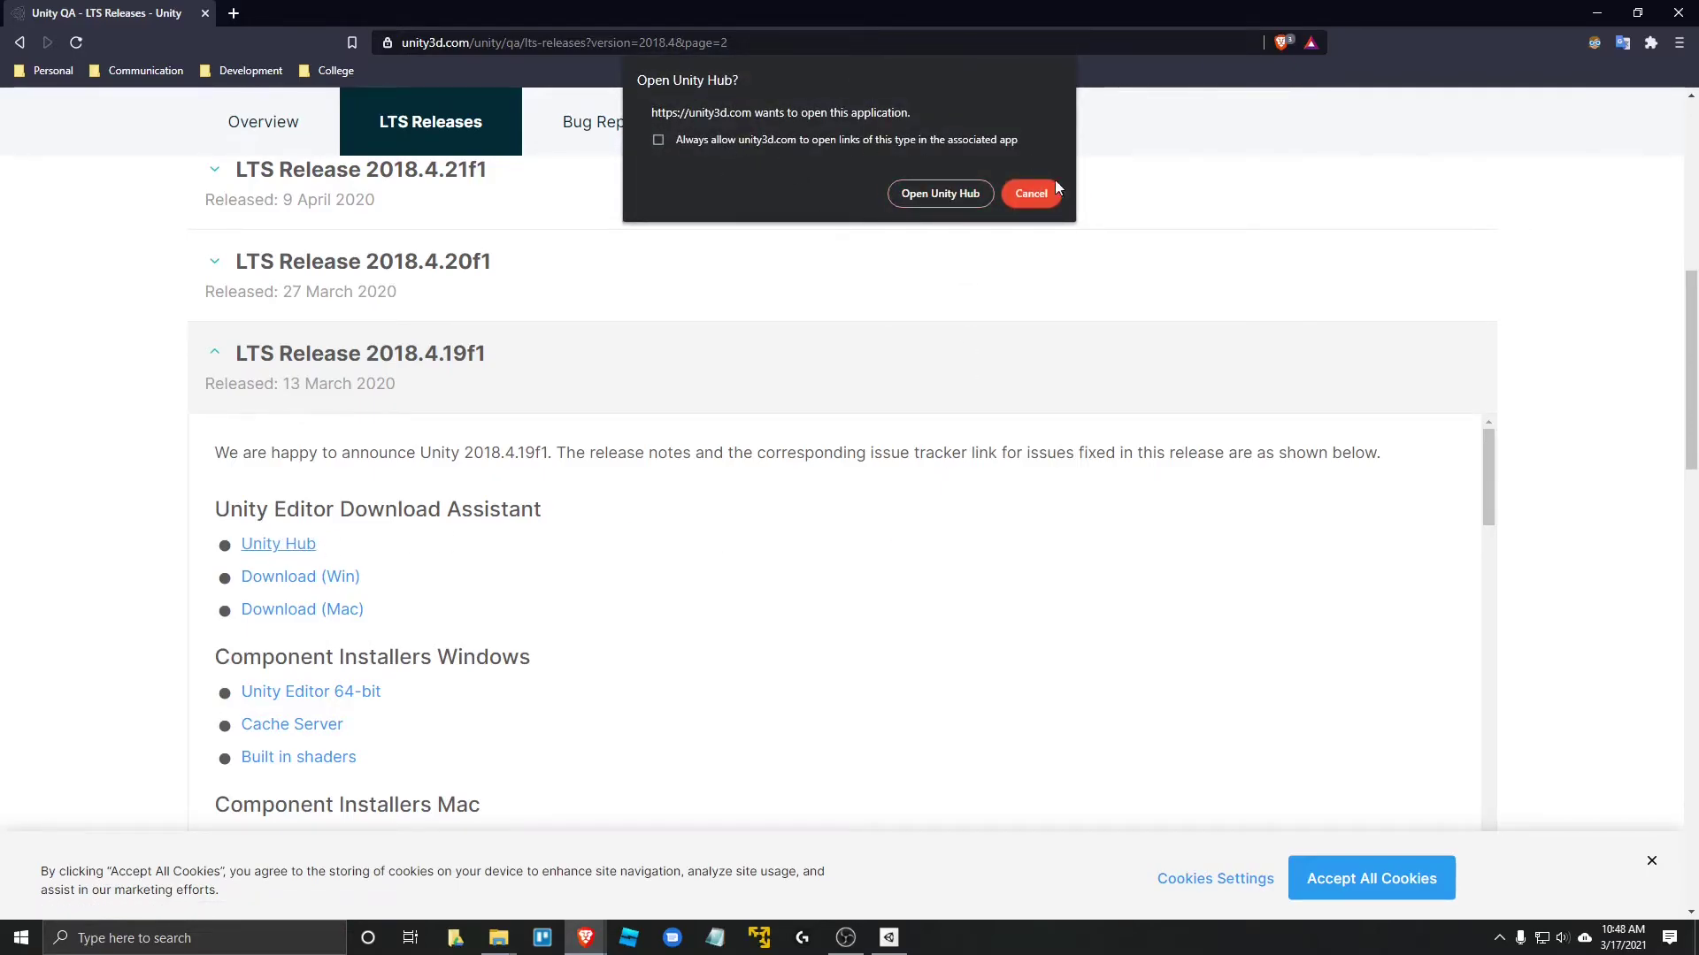
pyautogui.click(921, 198)
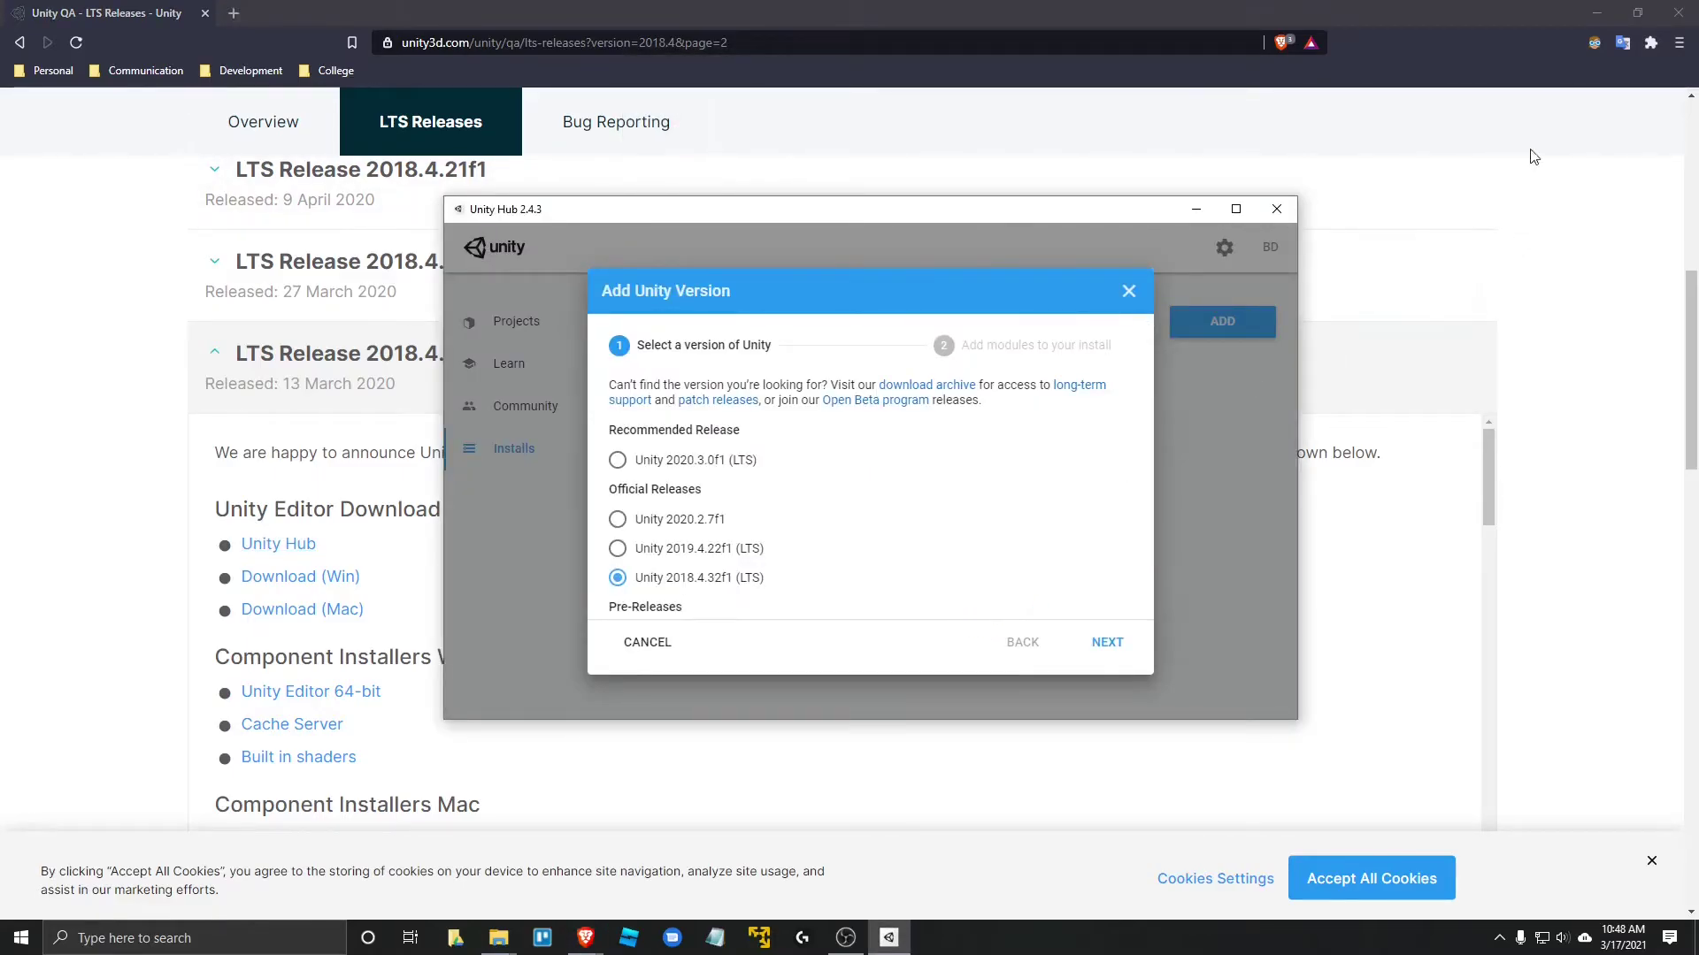
# - Minimize the browser and review the 2018.4.19f1 module list with WebGL Build Support ticked (4.5 GB total)
pyautogui.click(1597, 12)
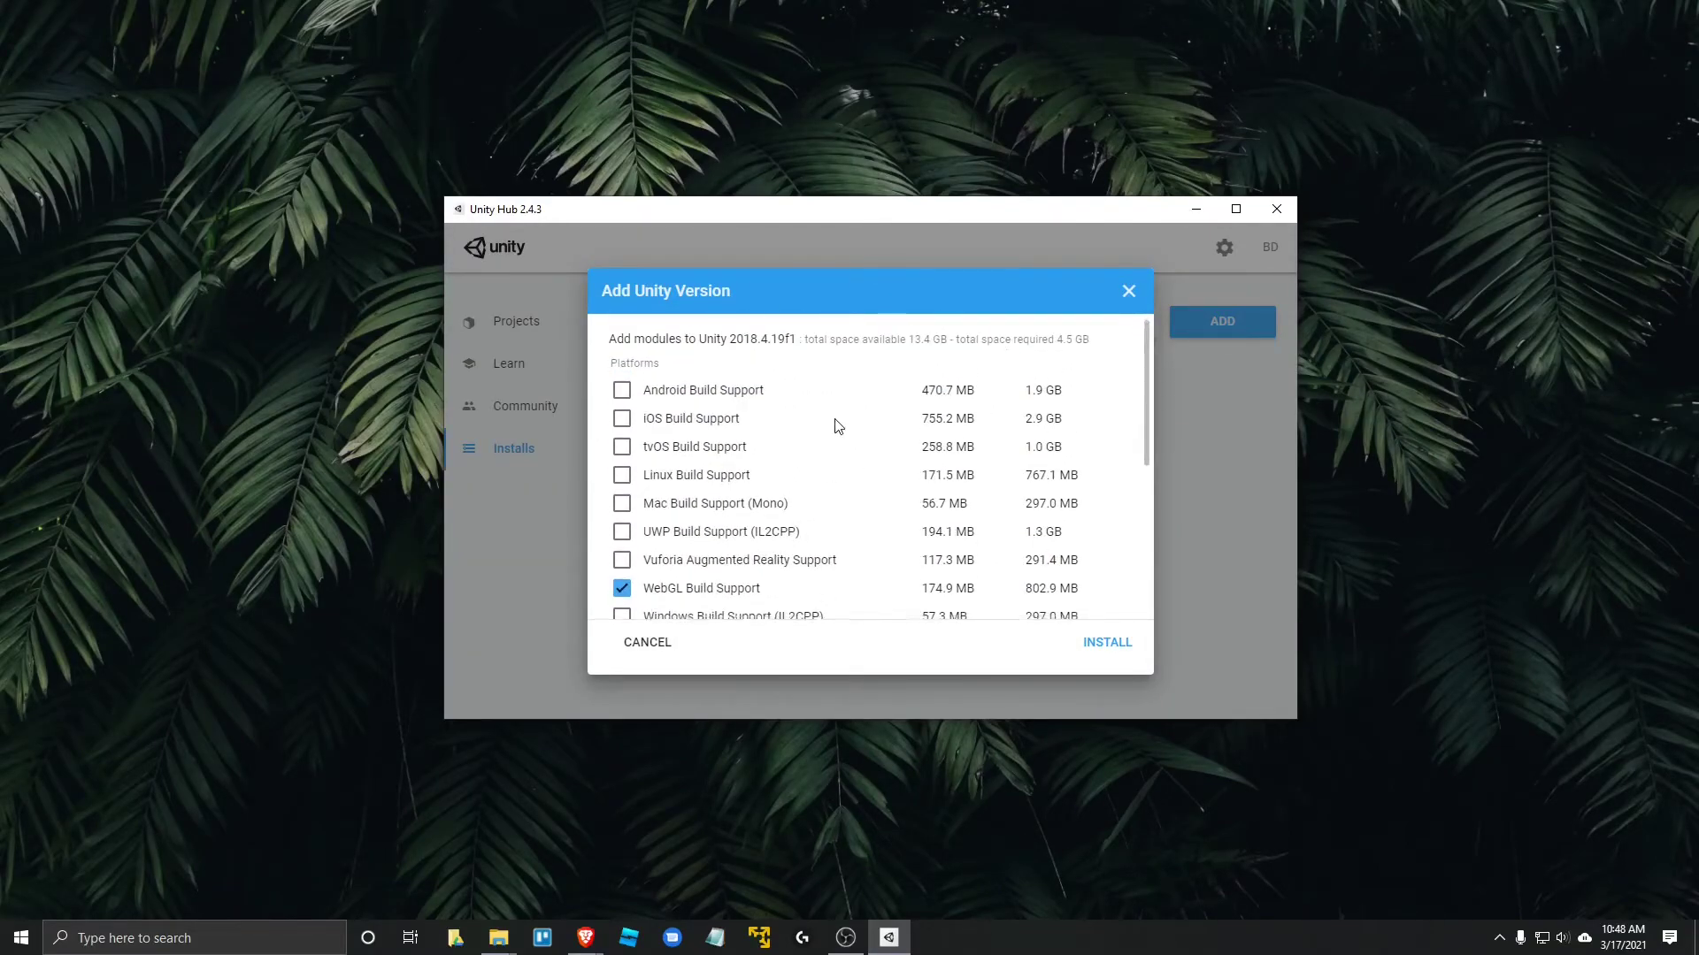
pyautogui.scroll(-3, 834, 447)
pyautogui.scroll(2, 834, 447)
pyautogui.scroll(1, 871, 470)
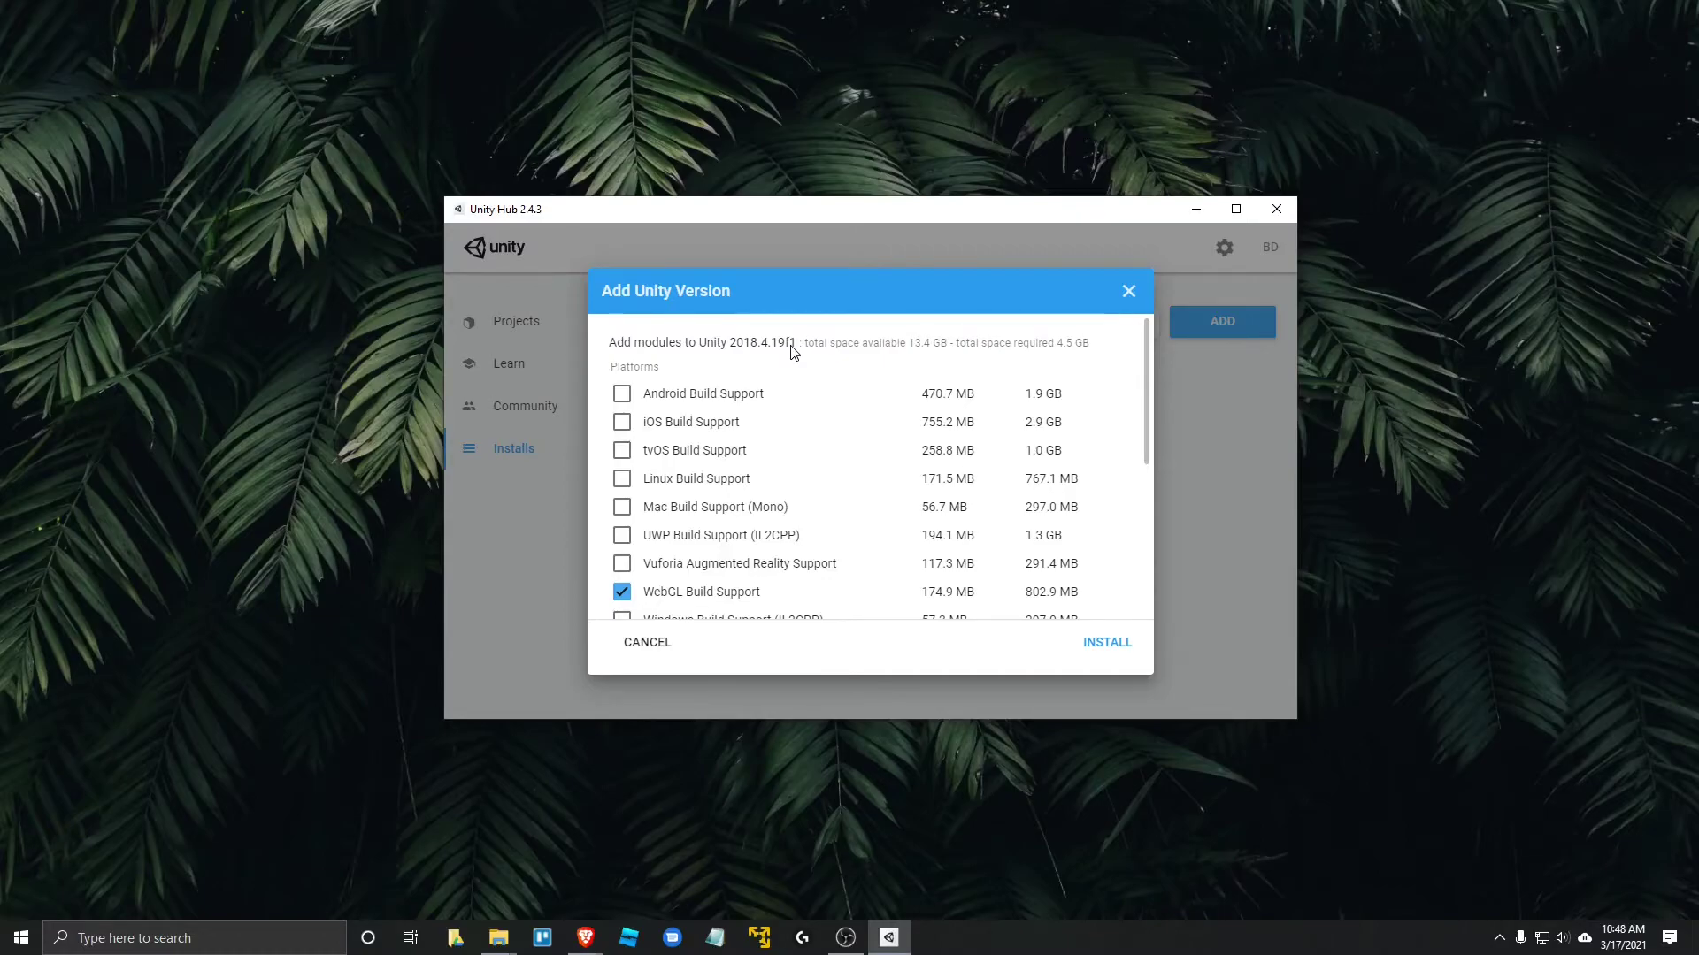
pyautogui.scroll(-3, 743, 469)
pyautogui.scroll(3, 708, 460)
pyautogui.scroll(-1, 728, 428)
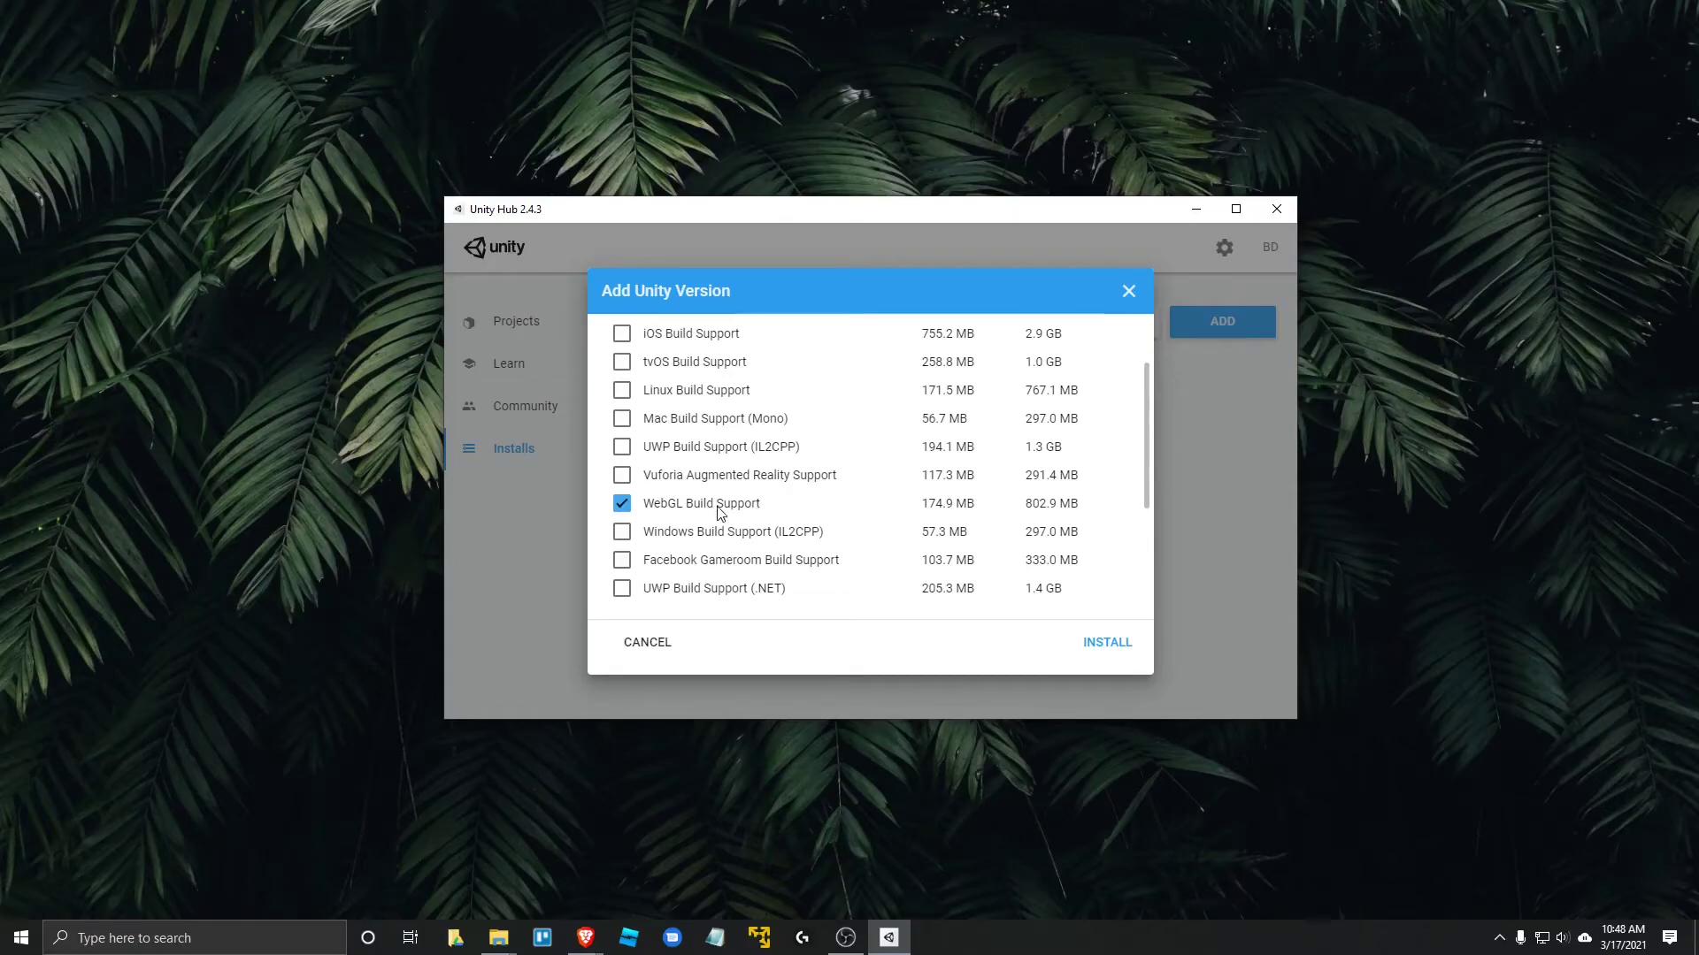
pyautogui.scroll(1, 725, 503)
pyautogui.scroll(-1, 752, 476)
pyautogui.scroll(1, 752, 511)
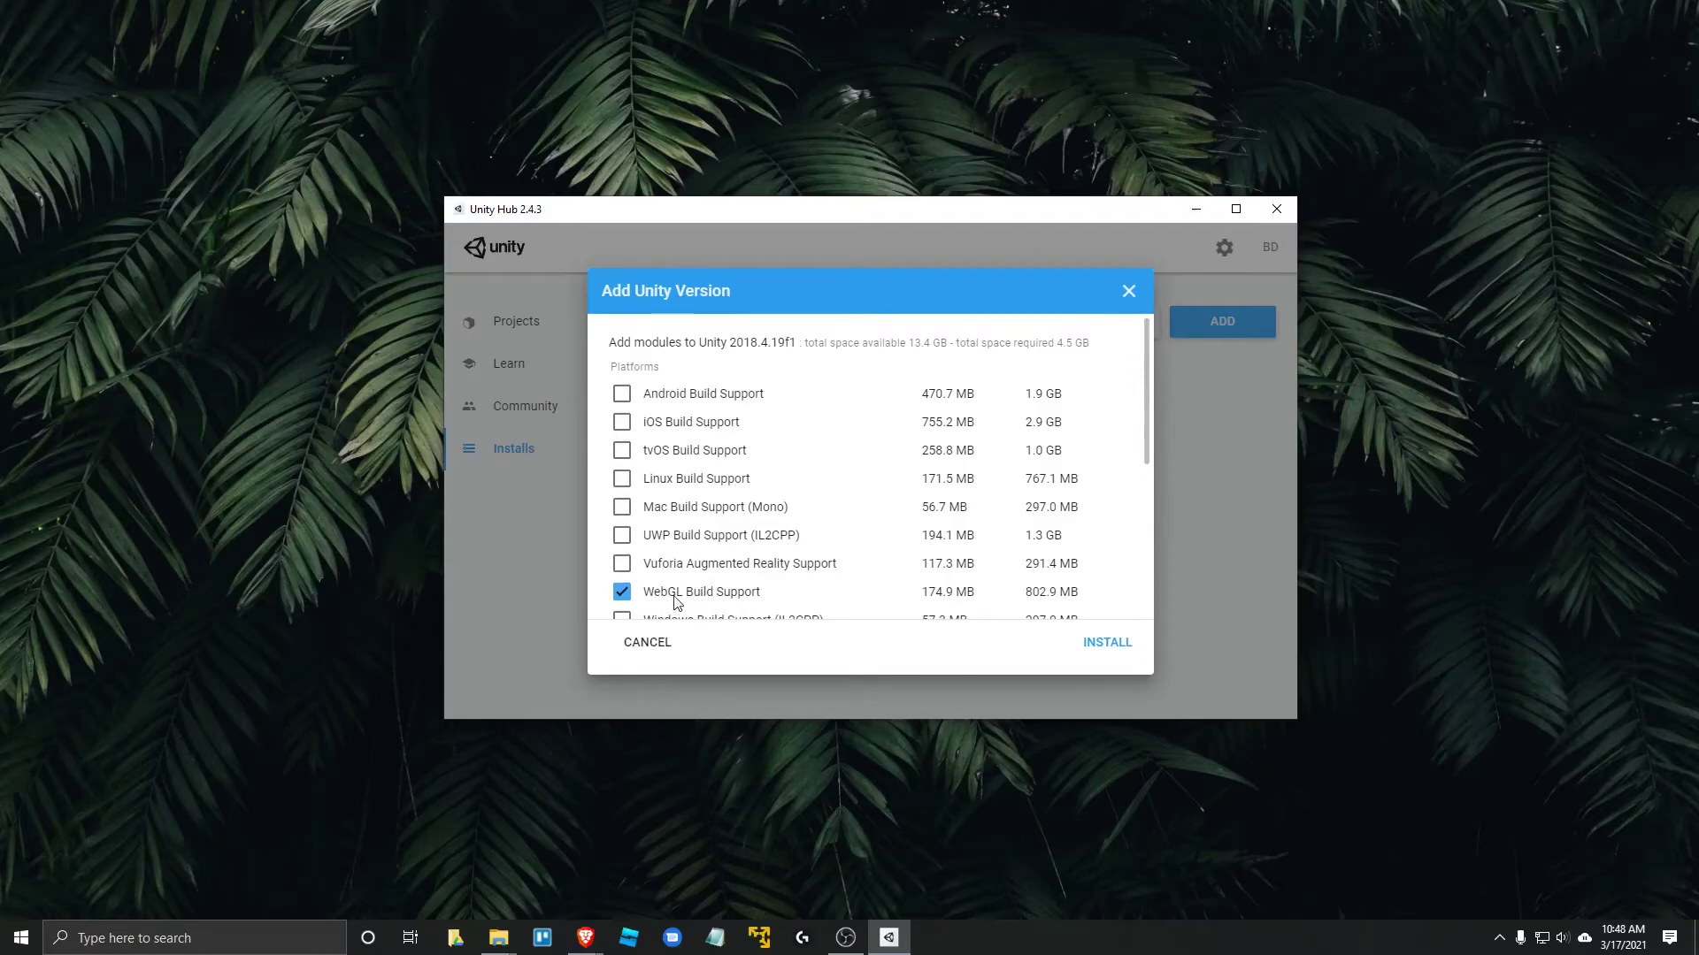
pyautogui.scroll(-1, 675, 602)
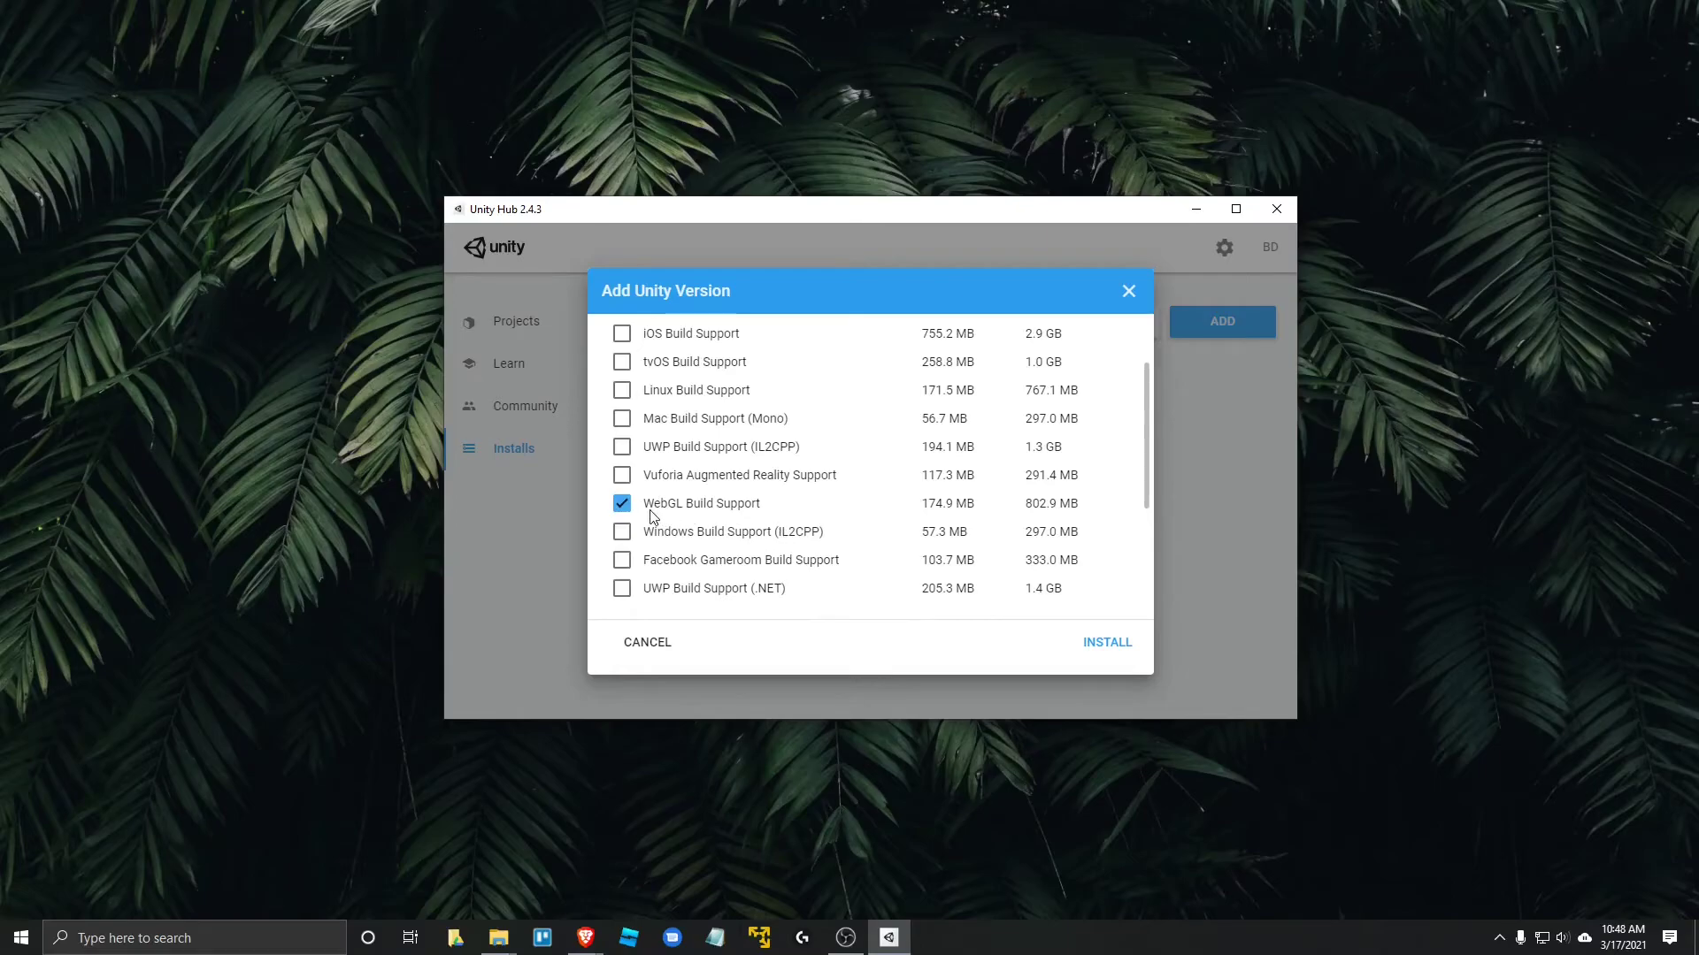
pyautogui.scroll(-1, 738, 506)
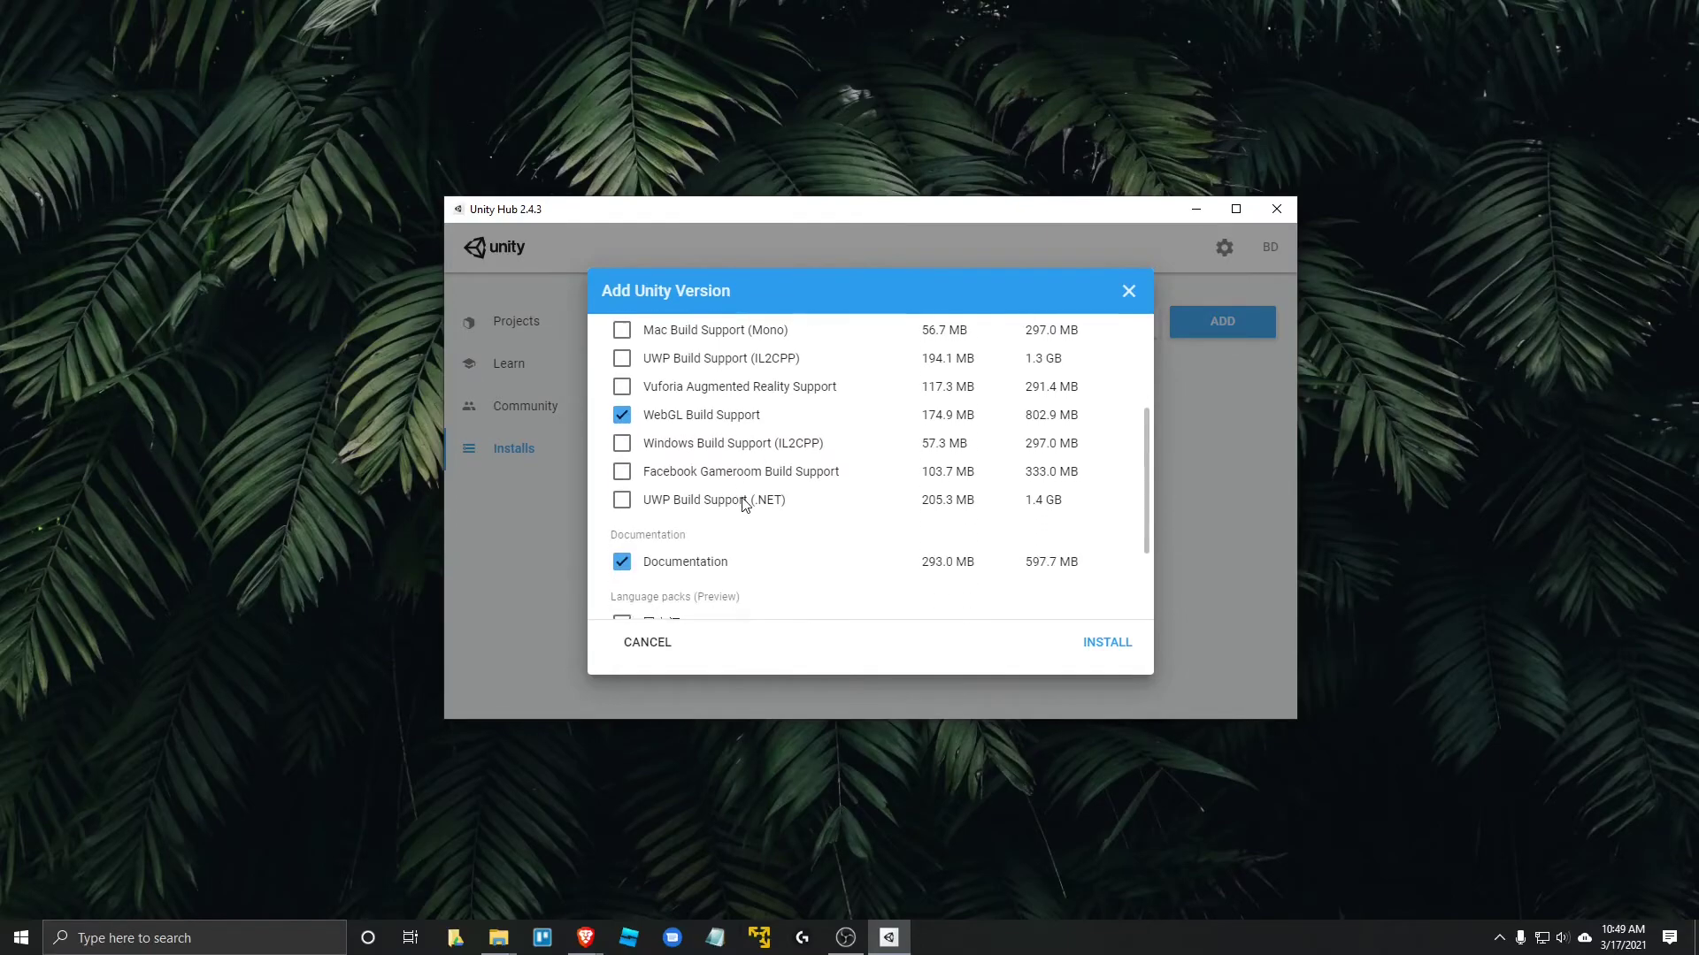
pyautogui.scroll(2, 705, 559)
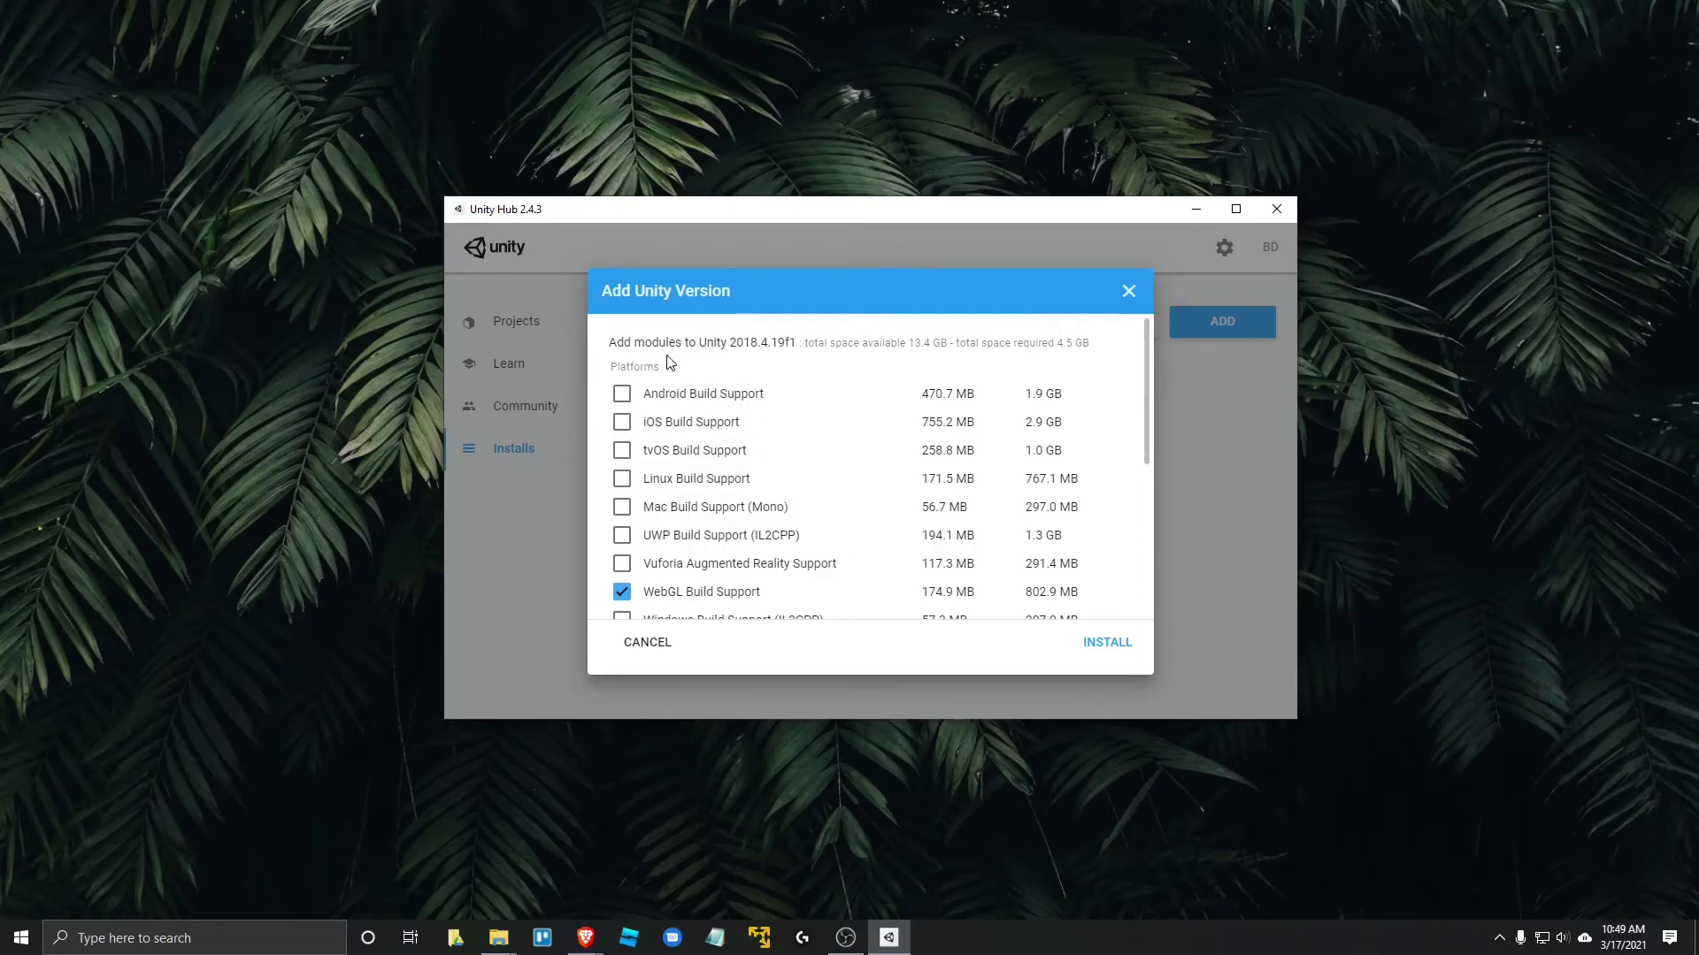
pyautogui.scroll(-3, 714, 538)
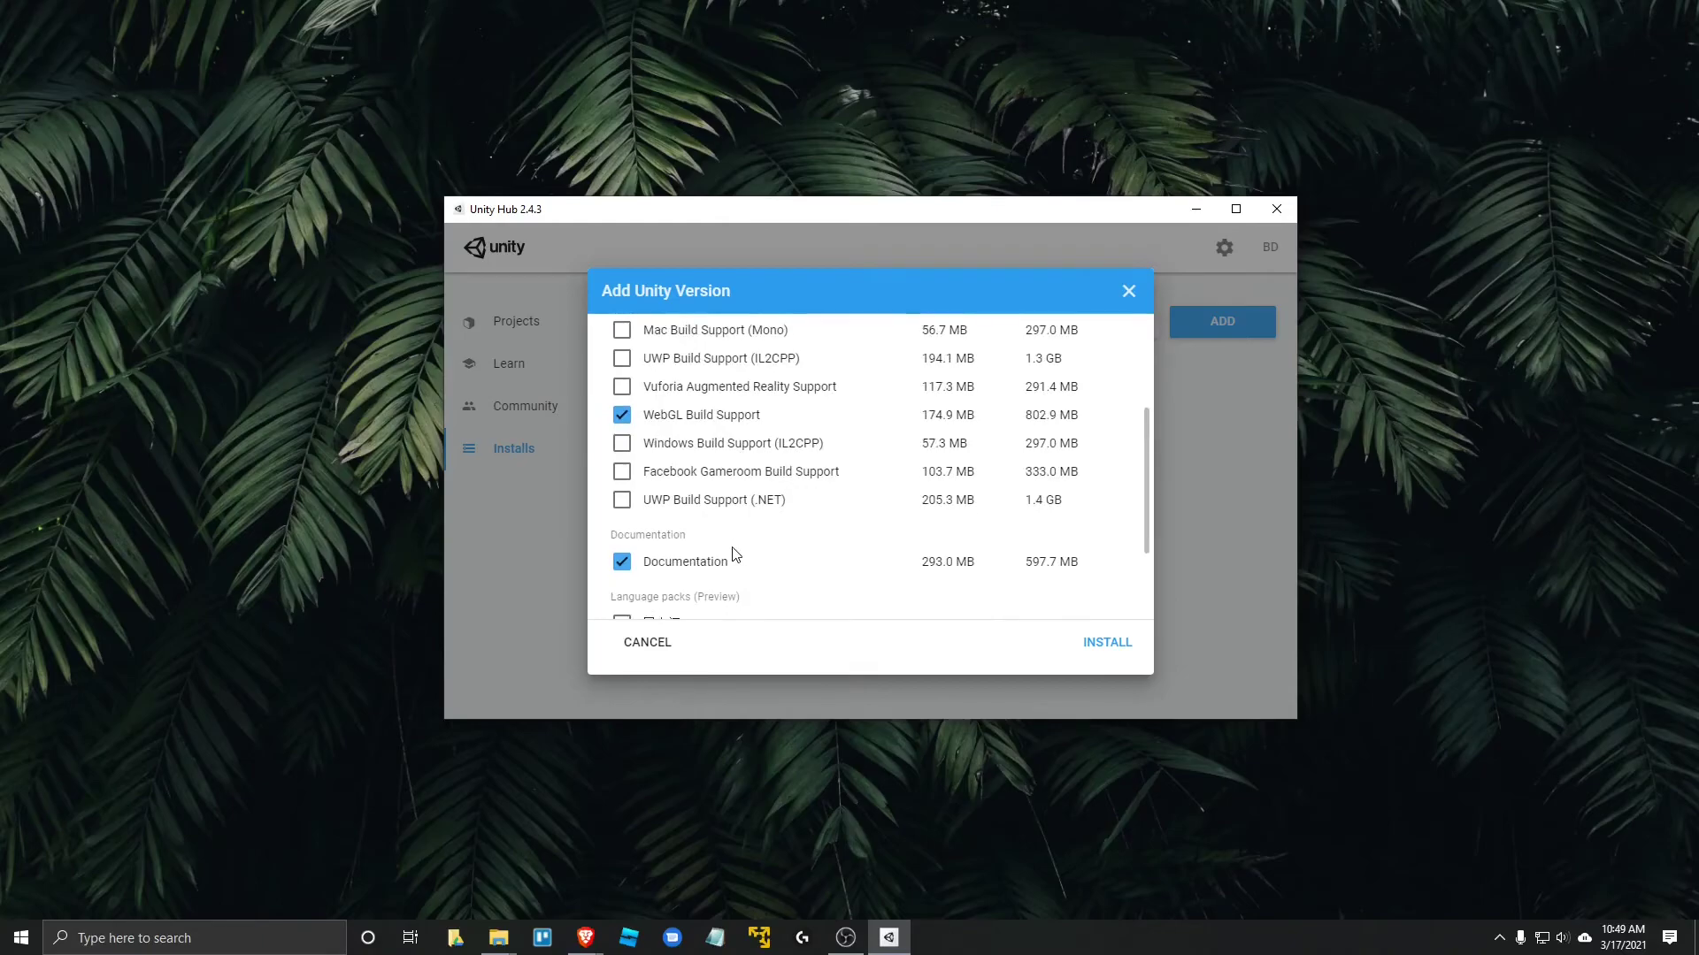
pyautogui.scroll(3, 725, 513)
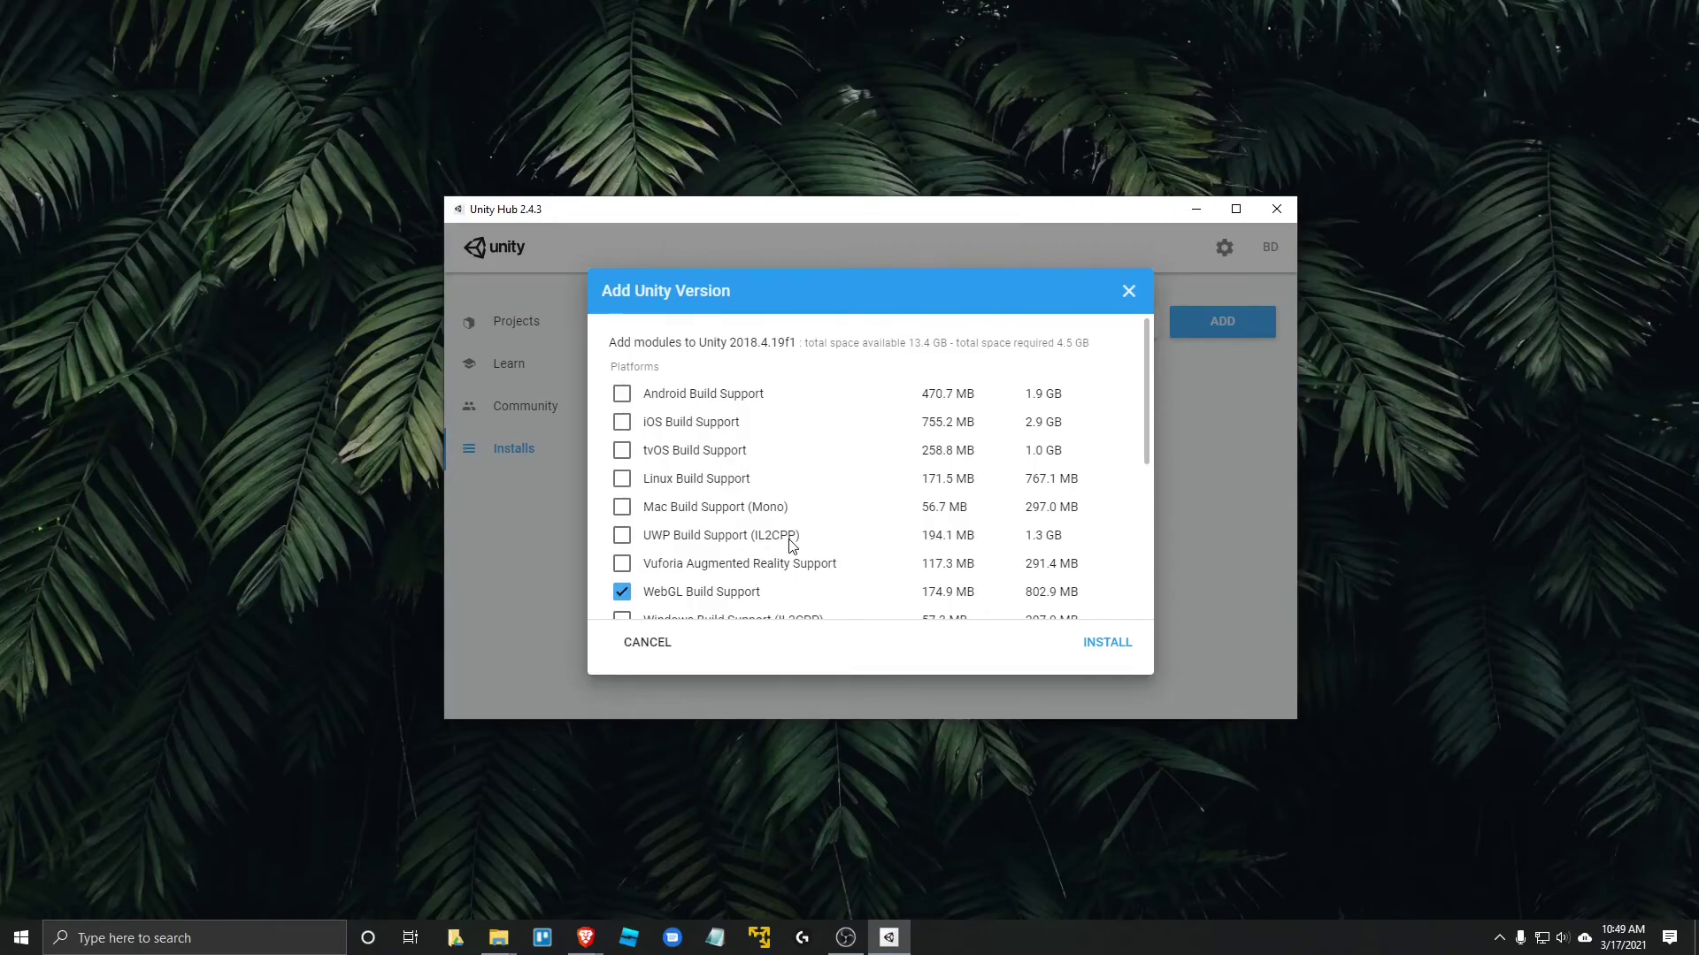
pyautogui.scroll(-2, 808, 465)
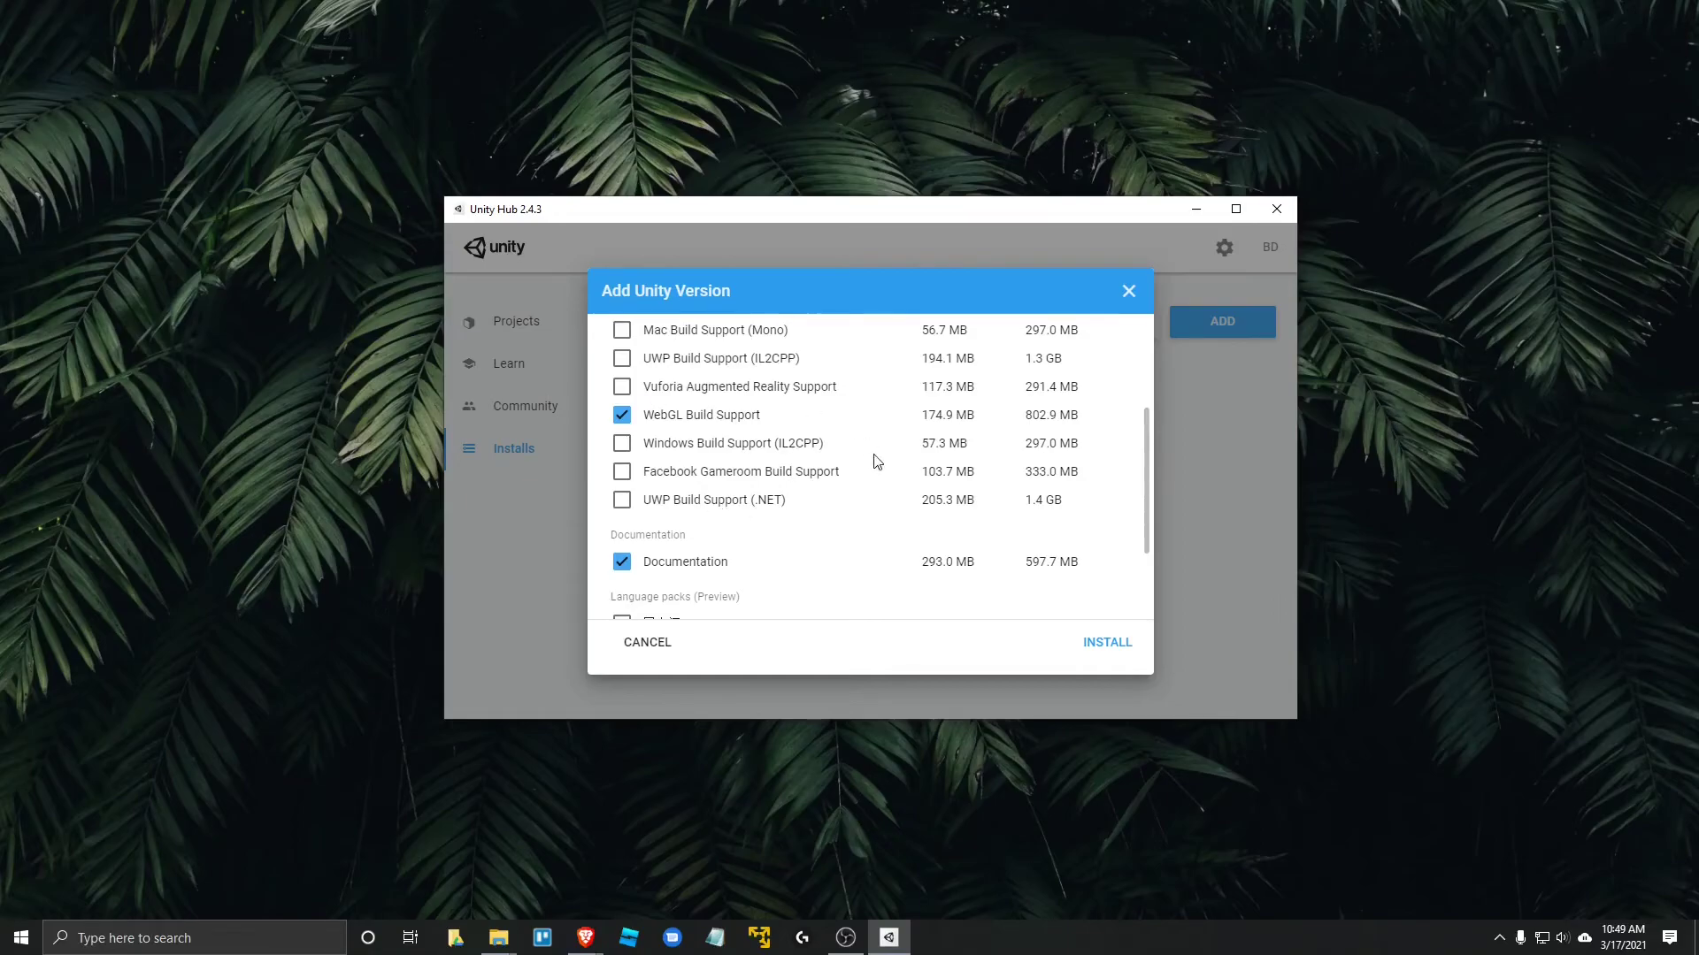
pyautogui.scroll(-1, 901, 498)
pyautogui.scroll(2, 997, 607)
pyautogui.scroll(-1, 869, 436)
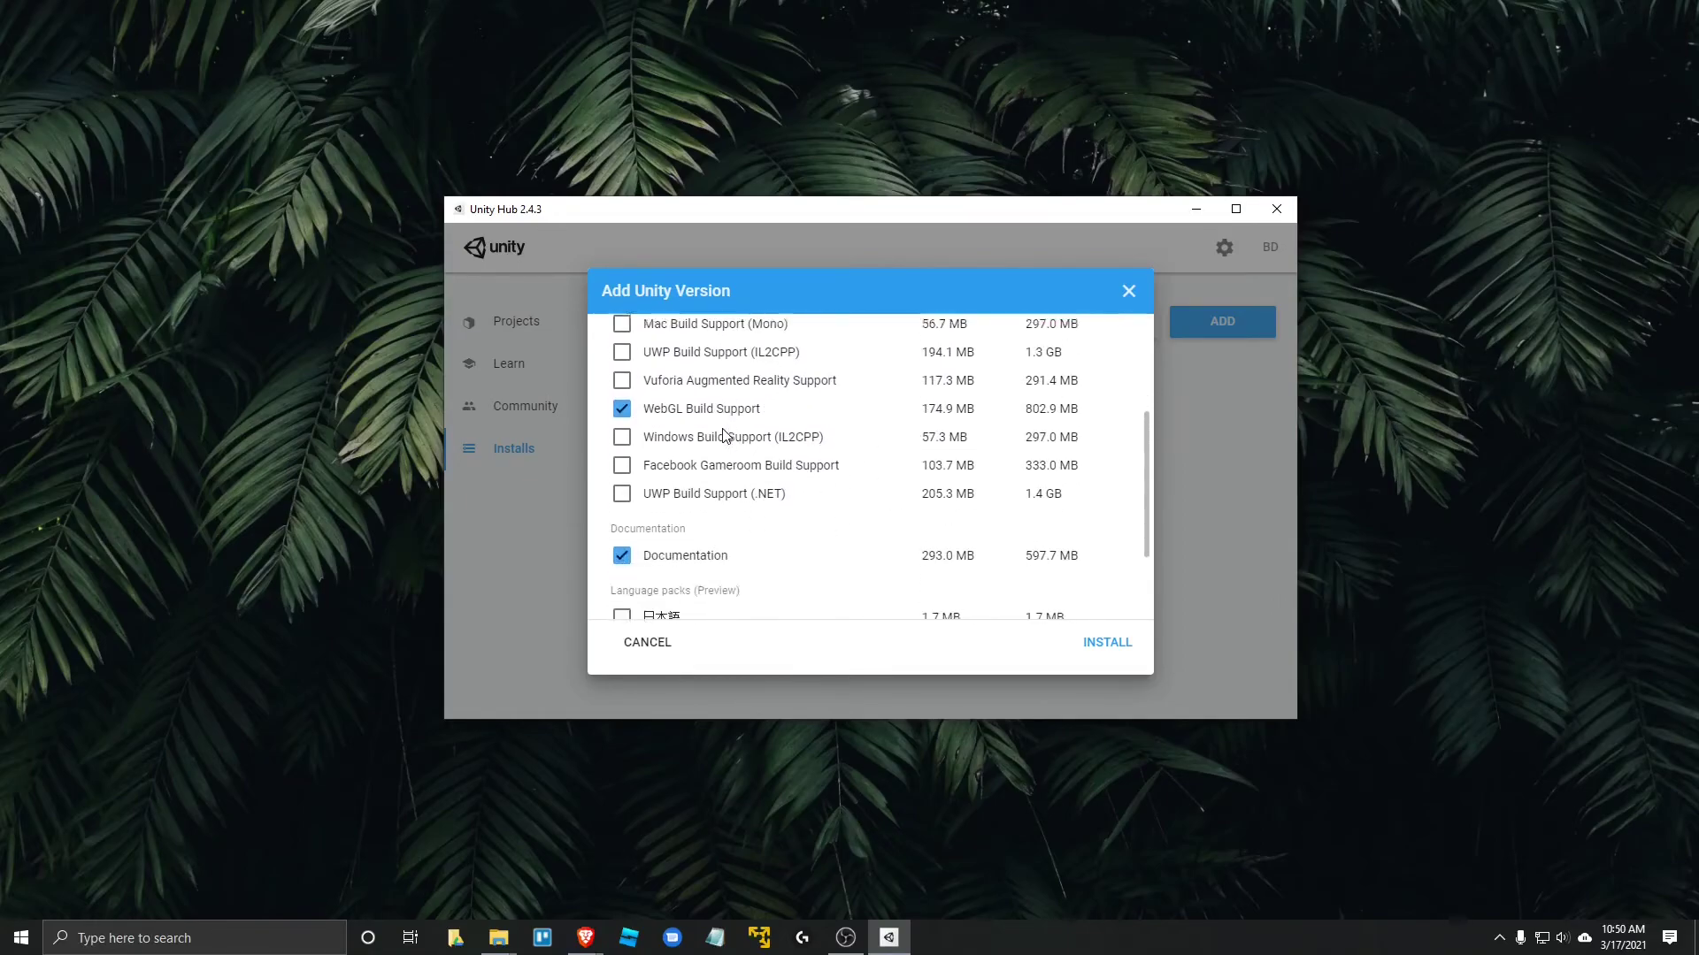
pyautogui.scroll(-2, 743, 527)
pyautogui.scroll(5, 717, 386)
pyautogui.scroll(-4, 879, 539)
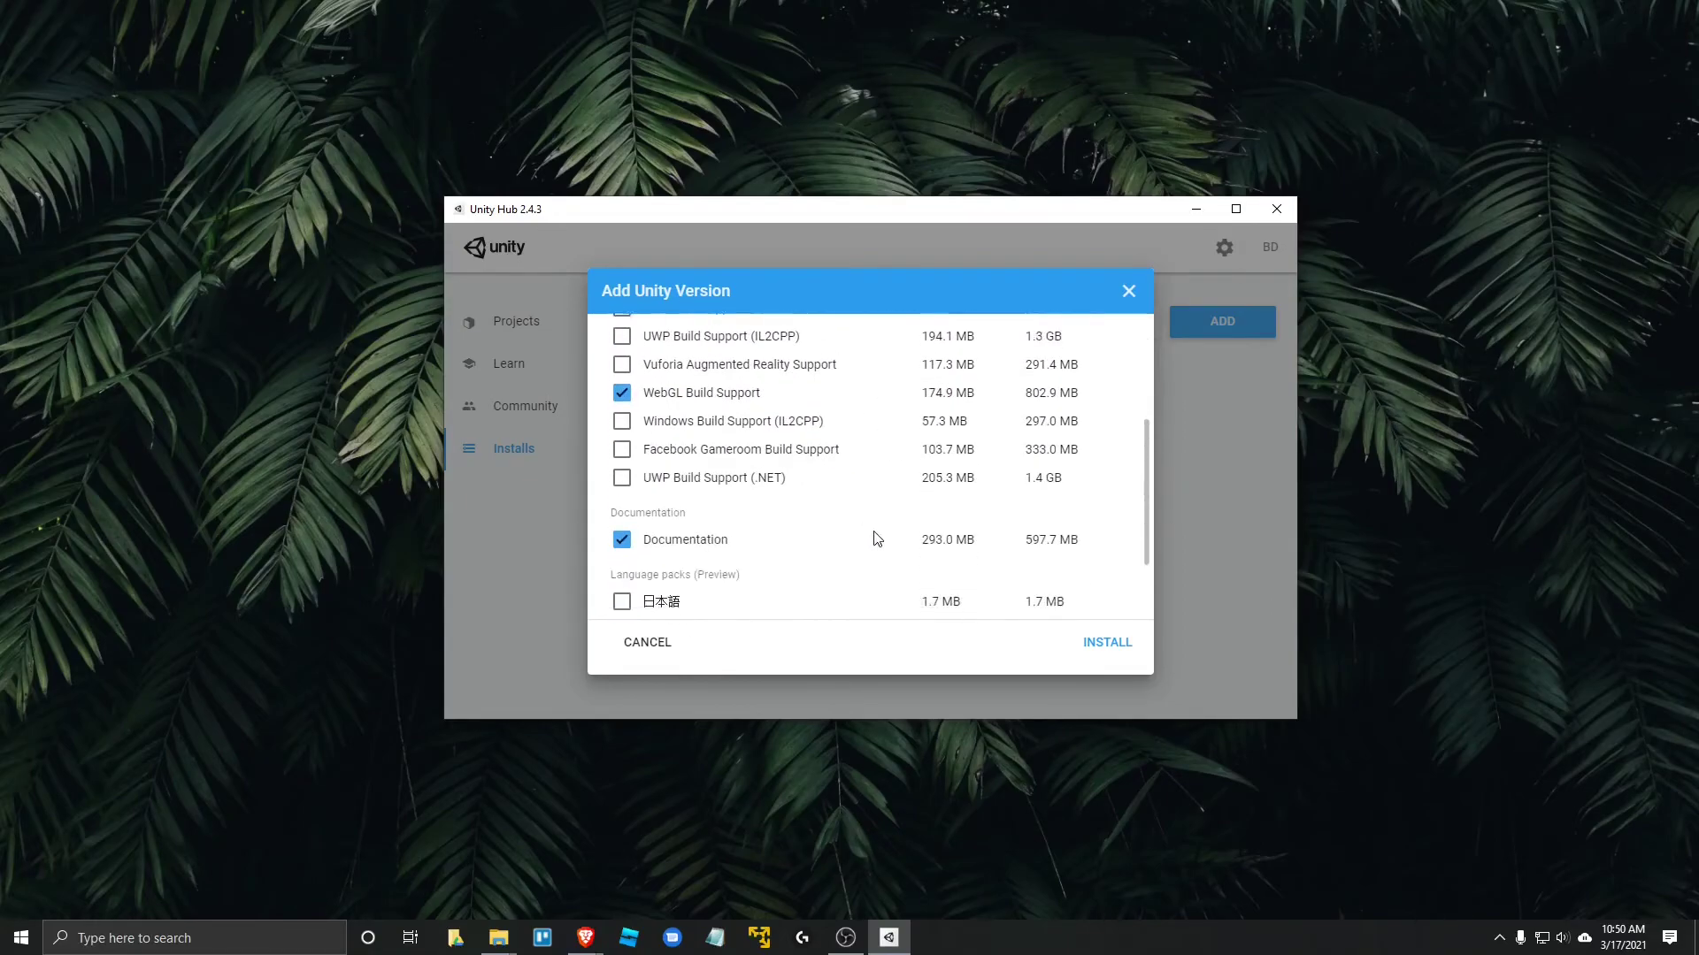
# - Install Unity 2018.4.19f1 with the chosen modules, then check its options menu without changing anything
pyautogui.click(1107, 642)
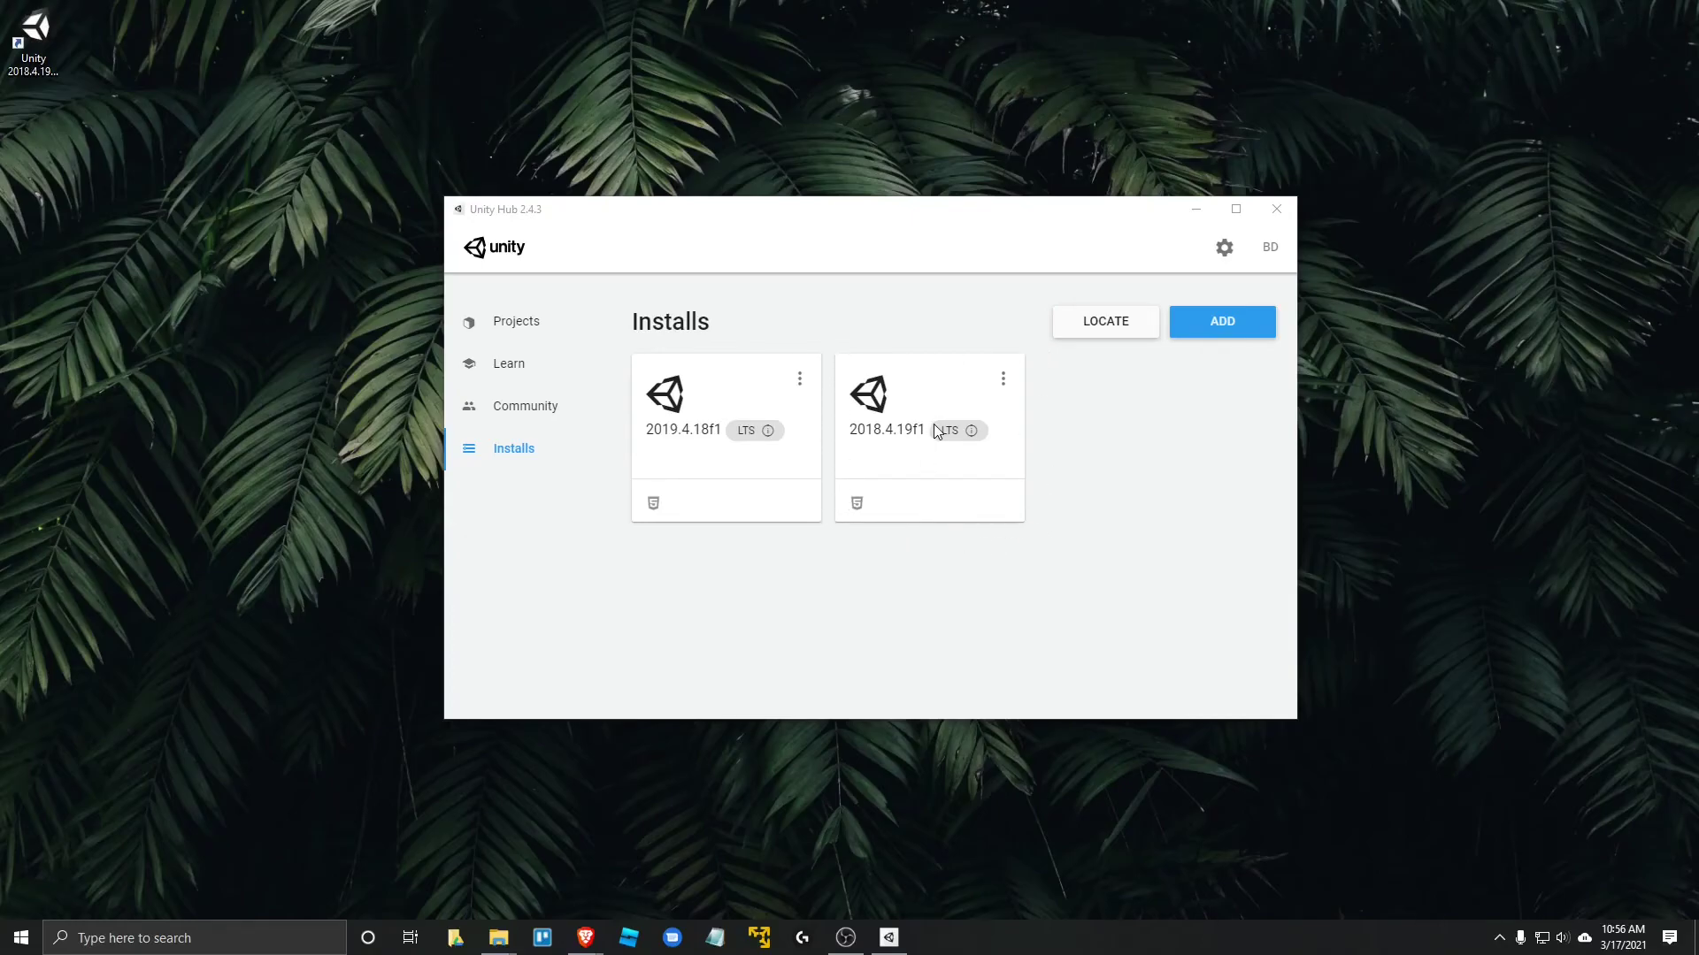
pyautogui.click(1004, 380)
pyautogui.click(1120, 437)
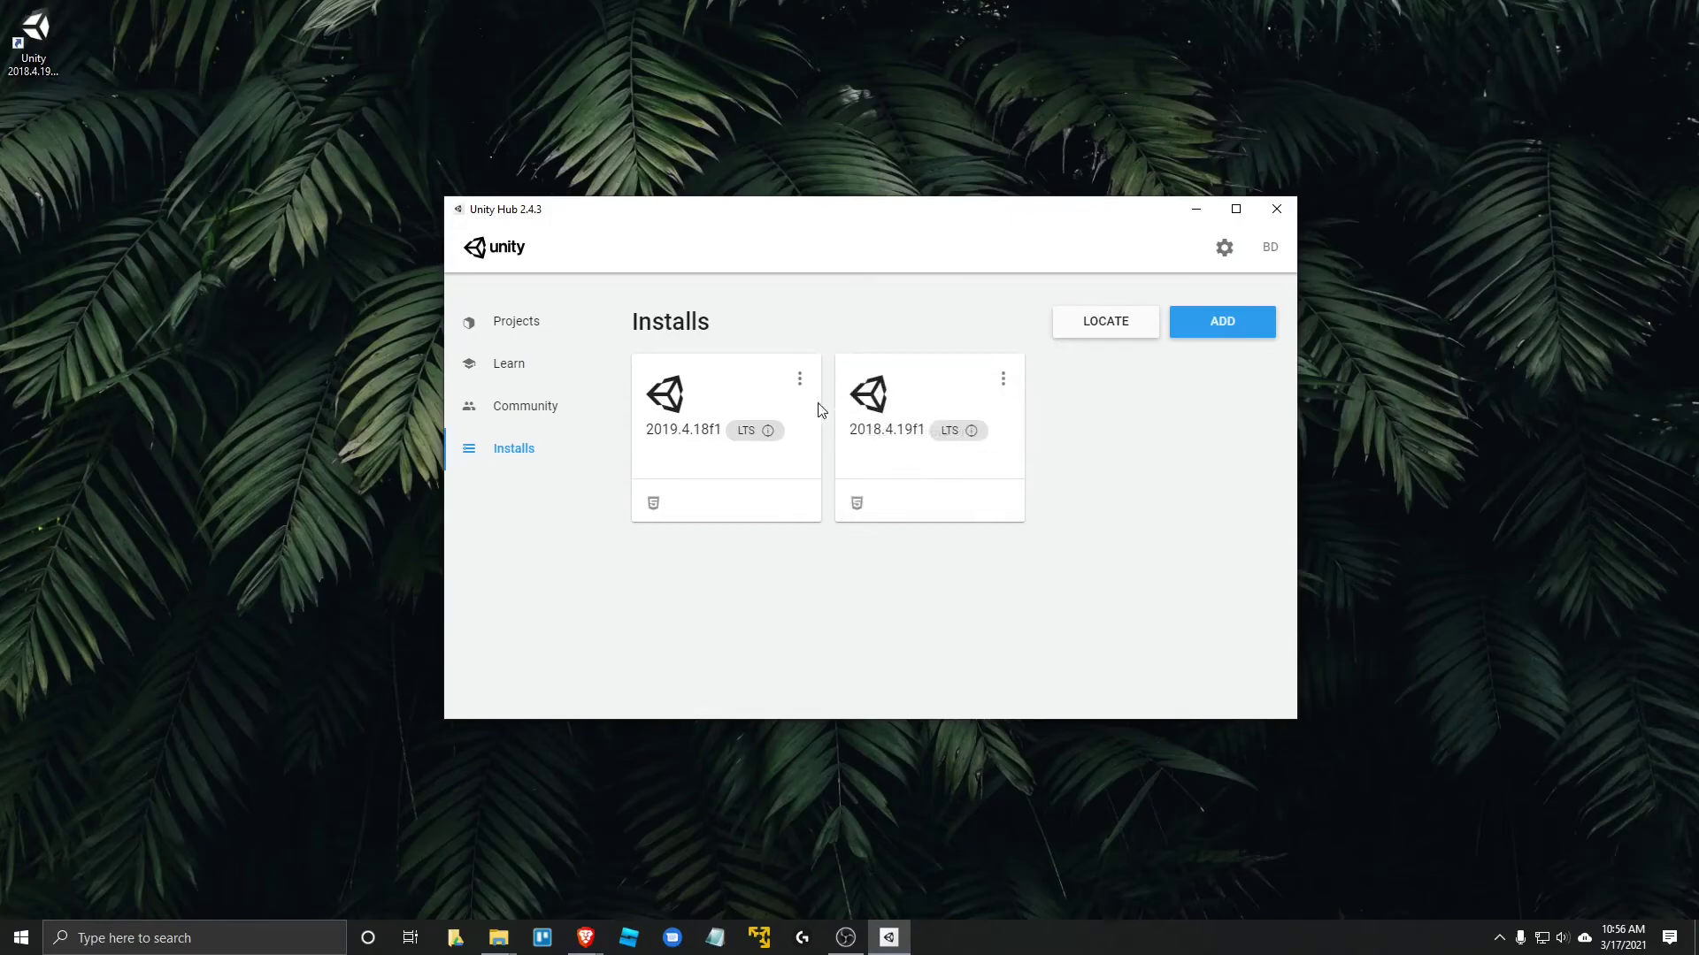
pyautogui.click(1003, 380)
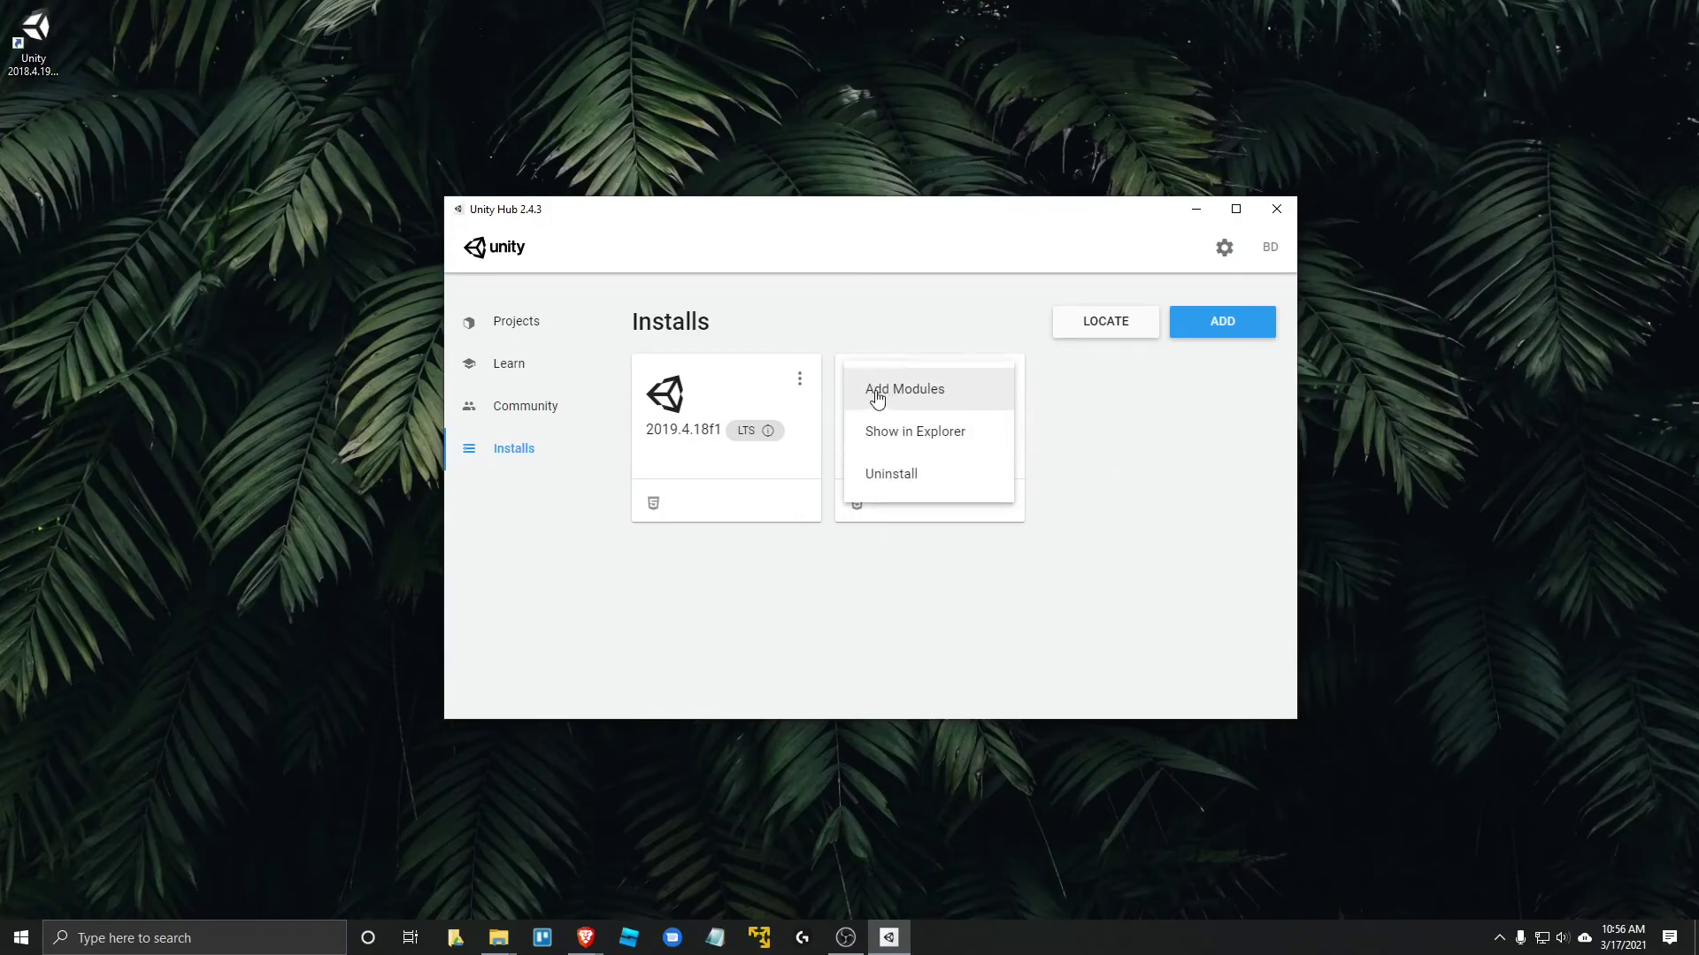
pyautogui.click(1081, 404)
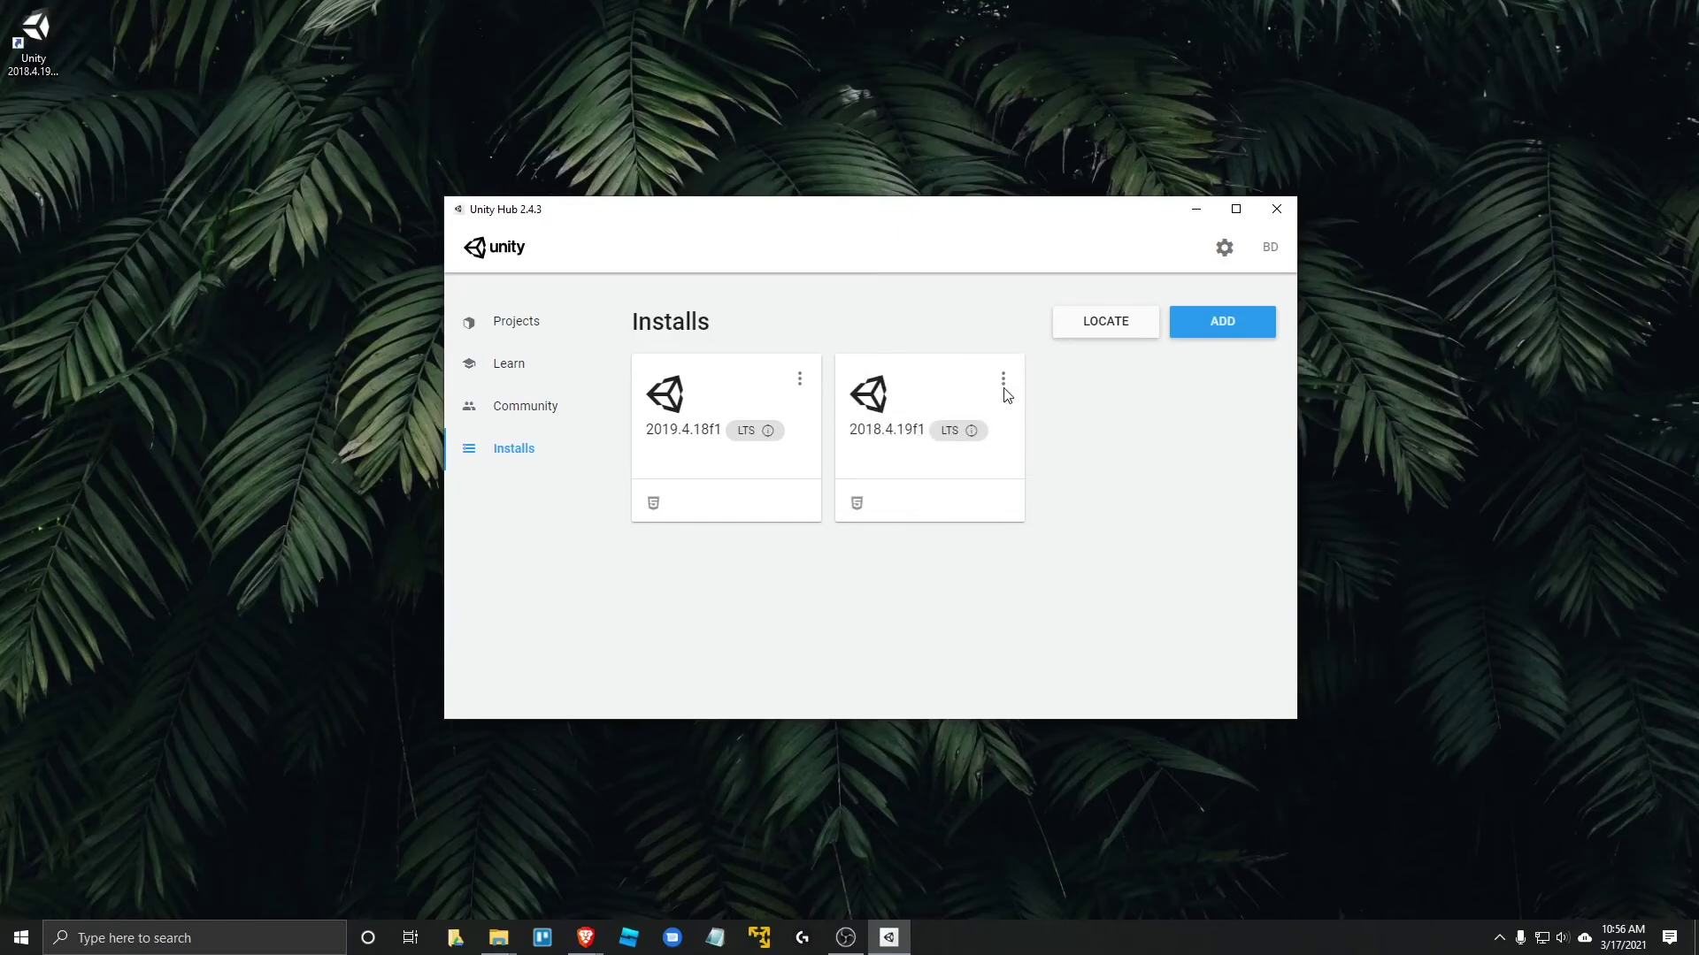
pyautogui.click(1005, 380)
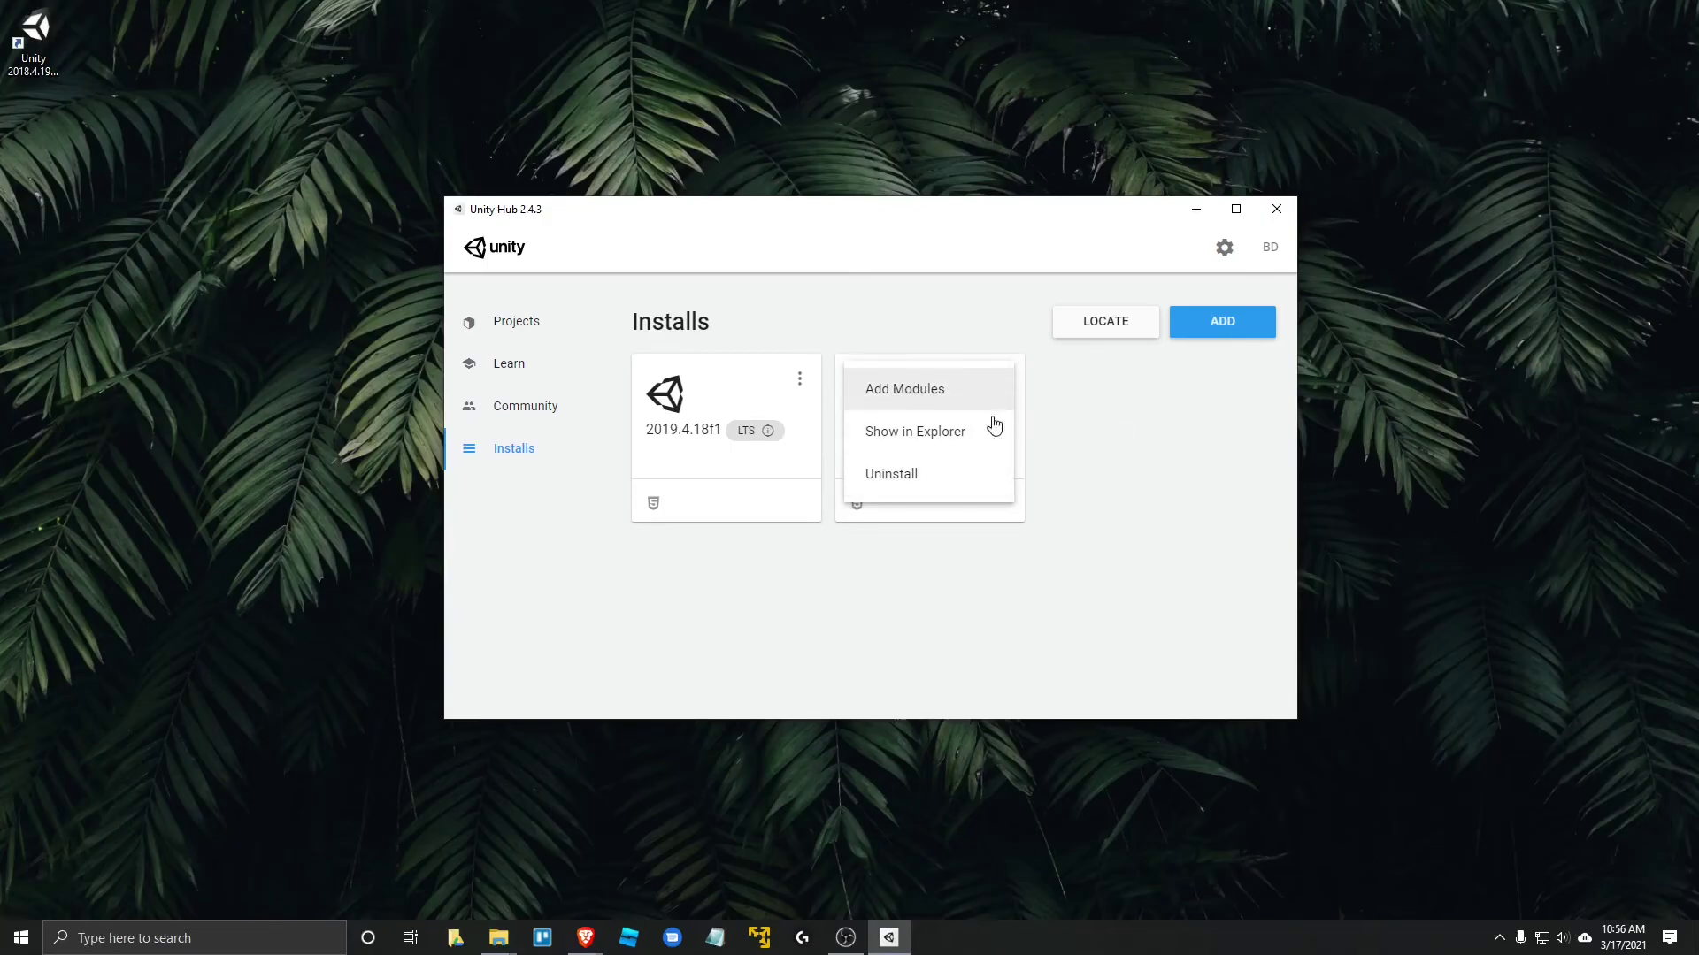
pyautogui.click(1118, 504)
pyautogui.click(1002, 380)
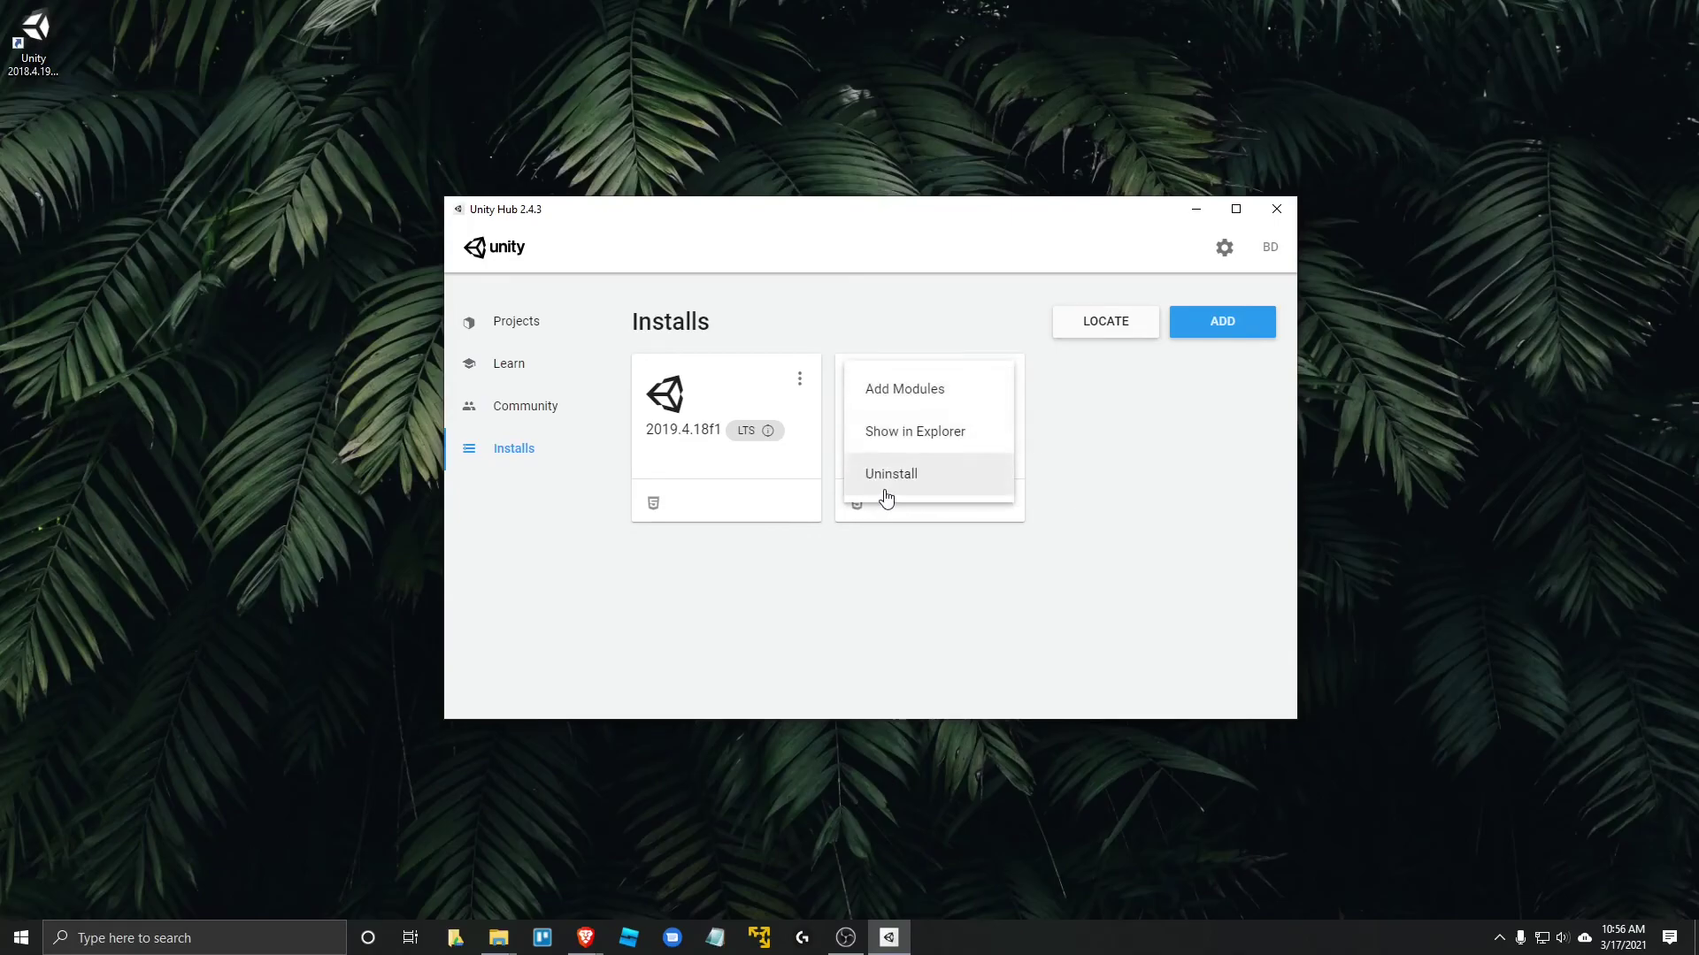
pyautogui.click(1001, 380)
pyautogui.click(1000, 380)
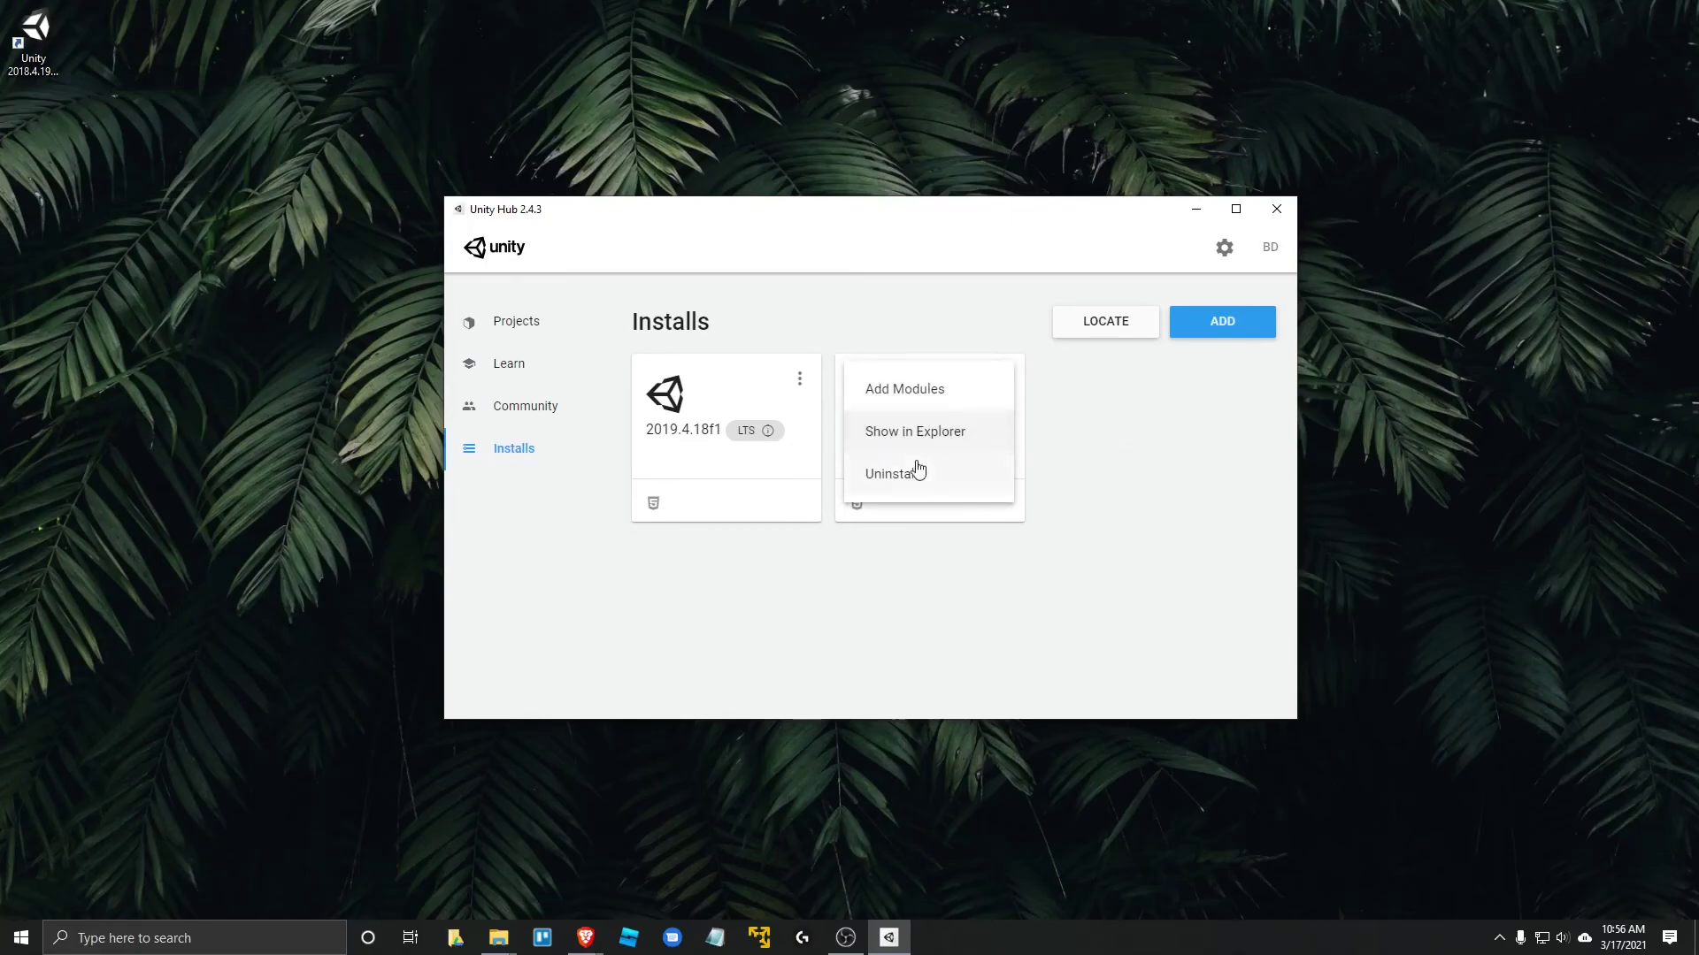
pyautogui.click(1194, 481)
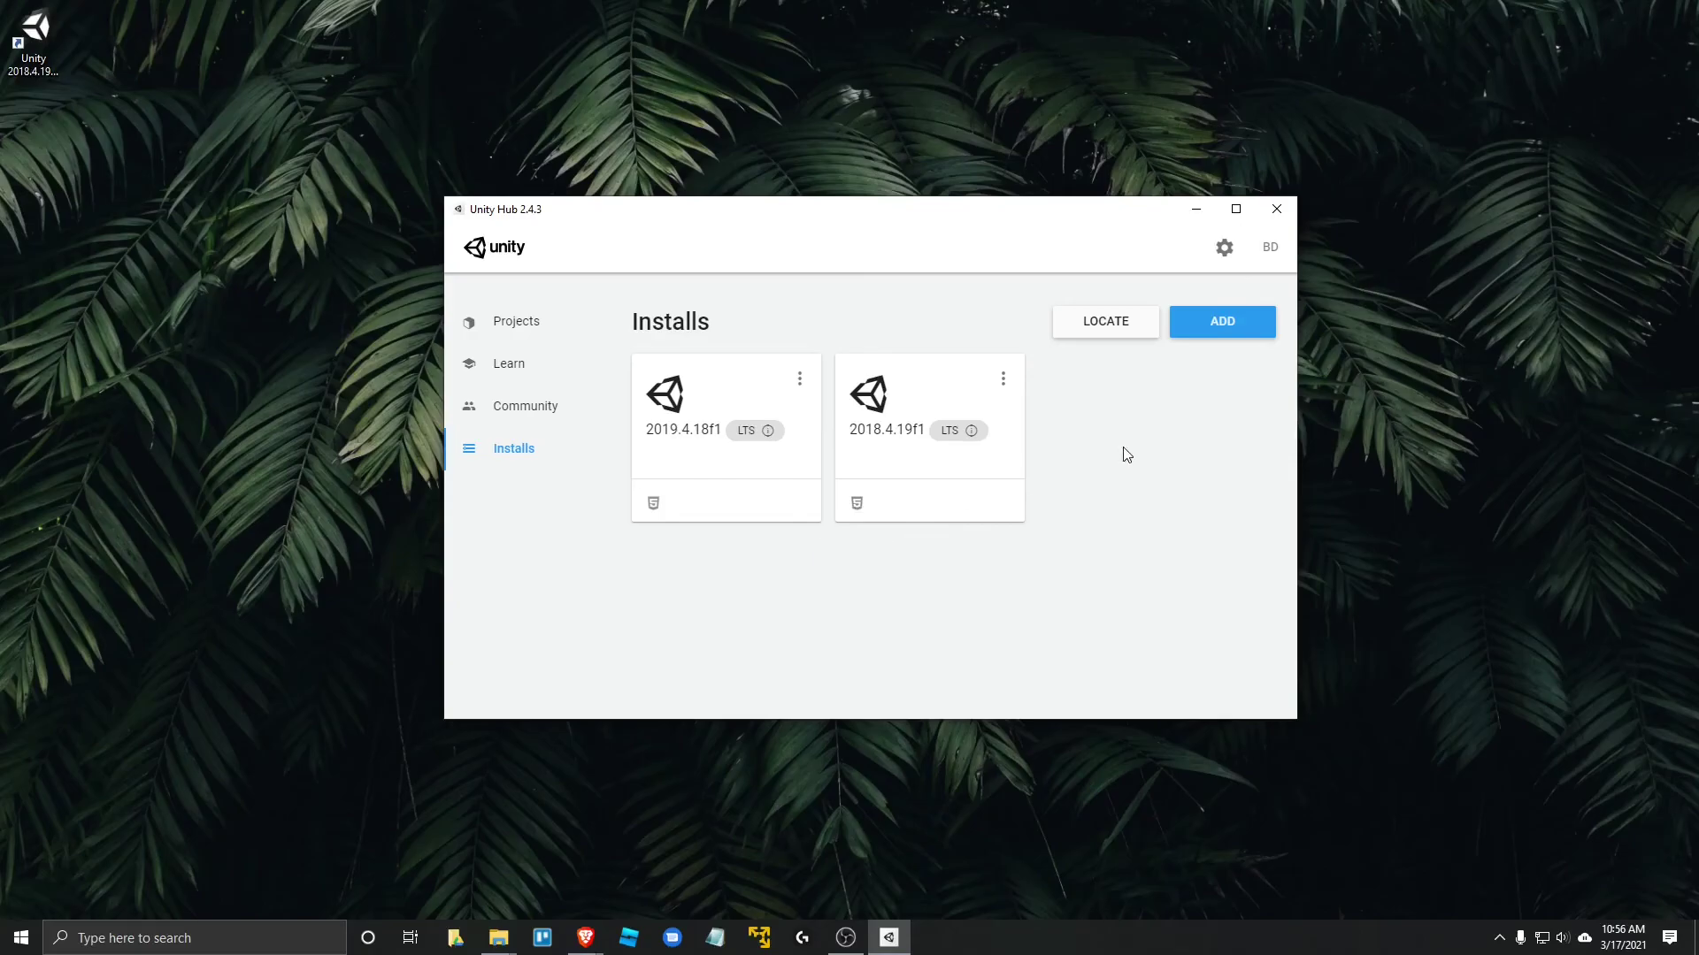
# - From the Projects list, start a new project using Unity version 2018.4.19f1
pyautogui.click(527, 340)
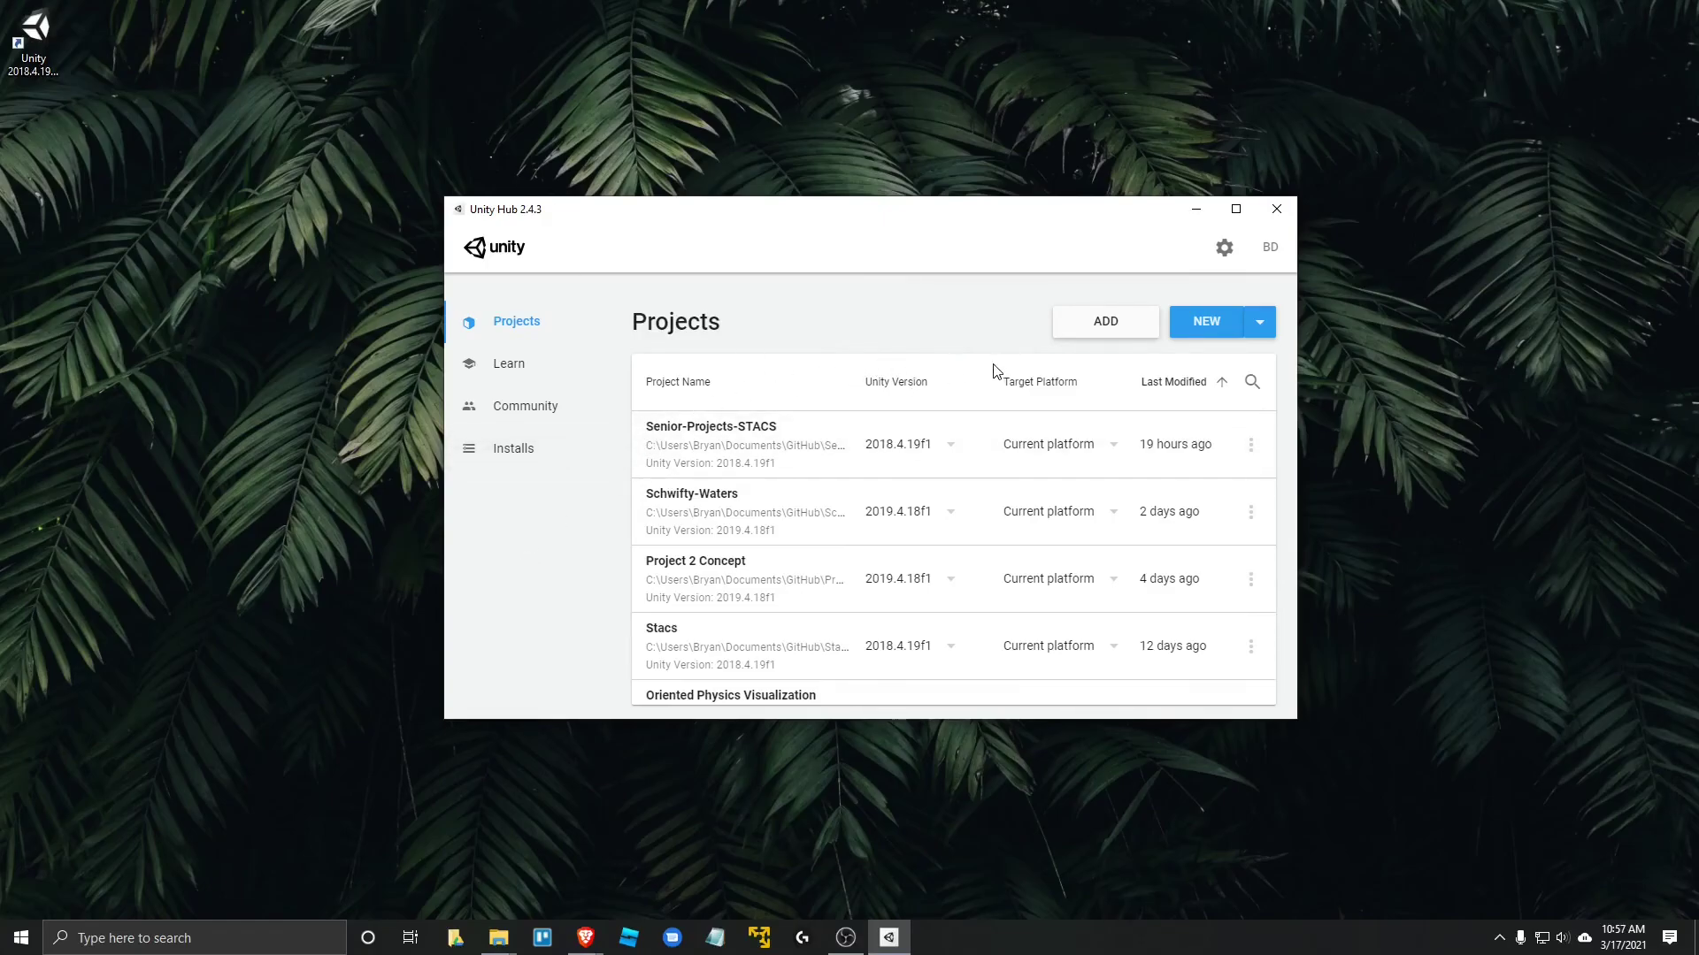
pyautogui.click(1261, 332)
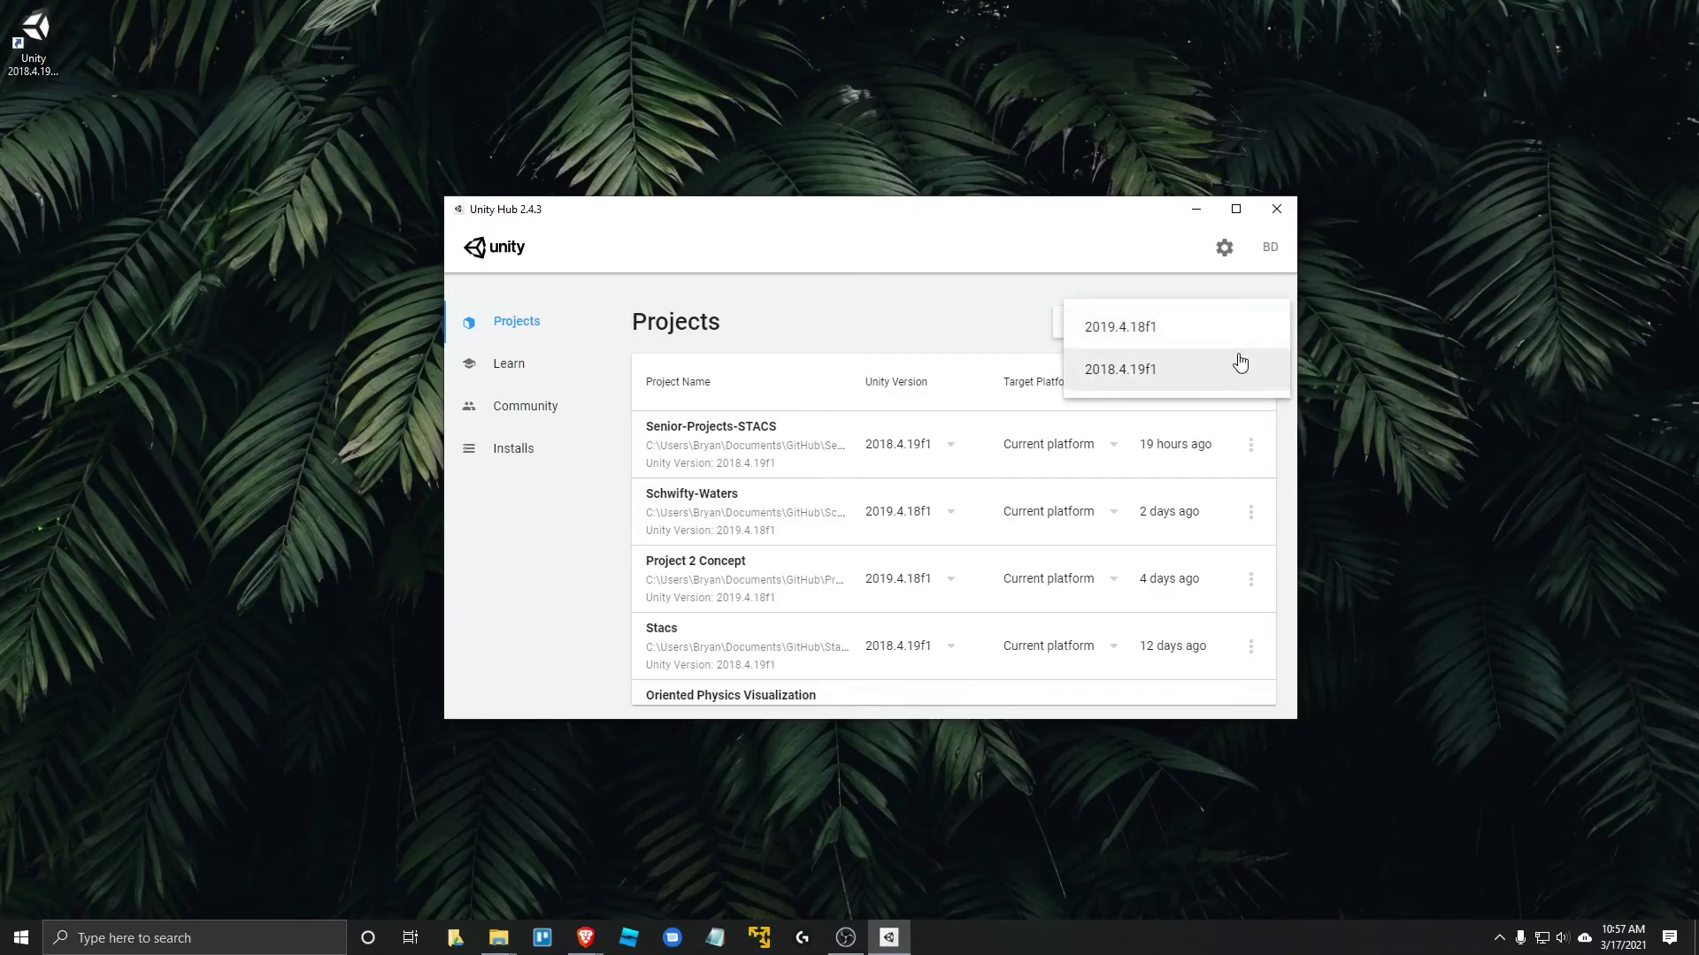
pyautogui.click(1216, 296)
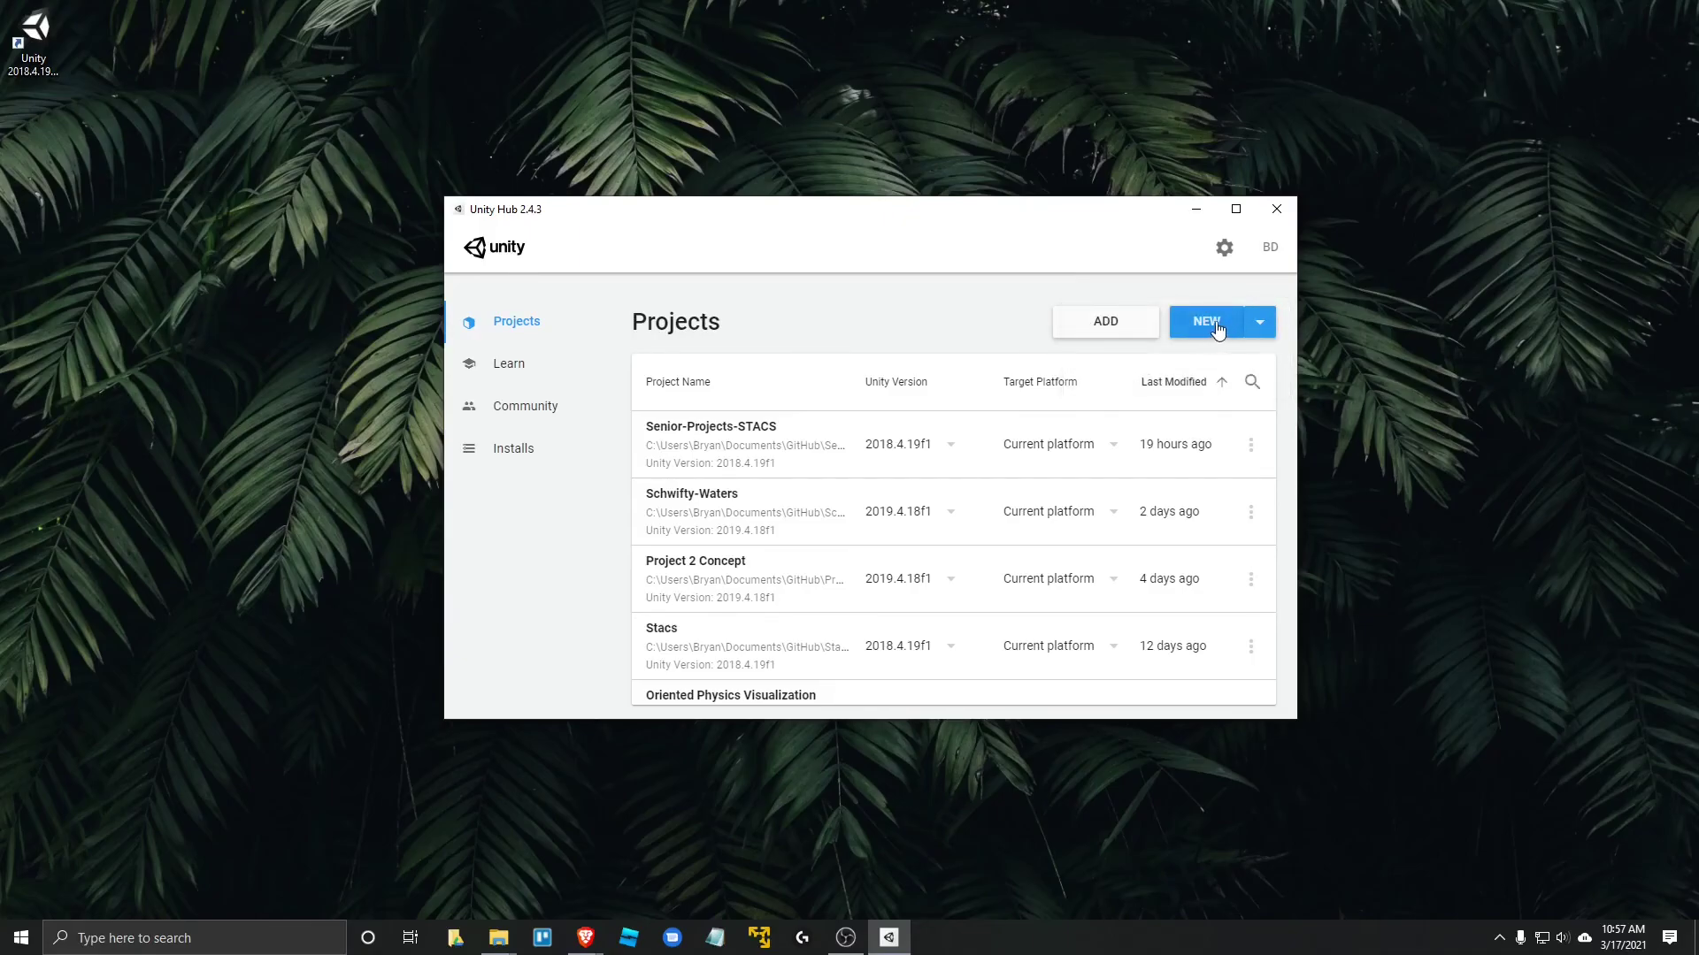
pyautogui.click(1260, 325)
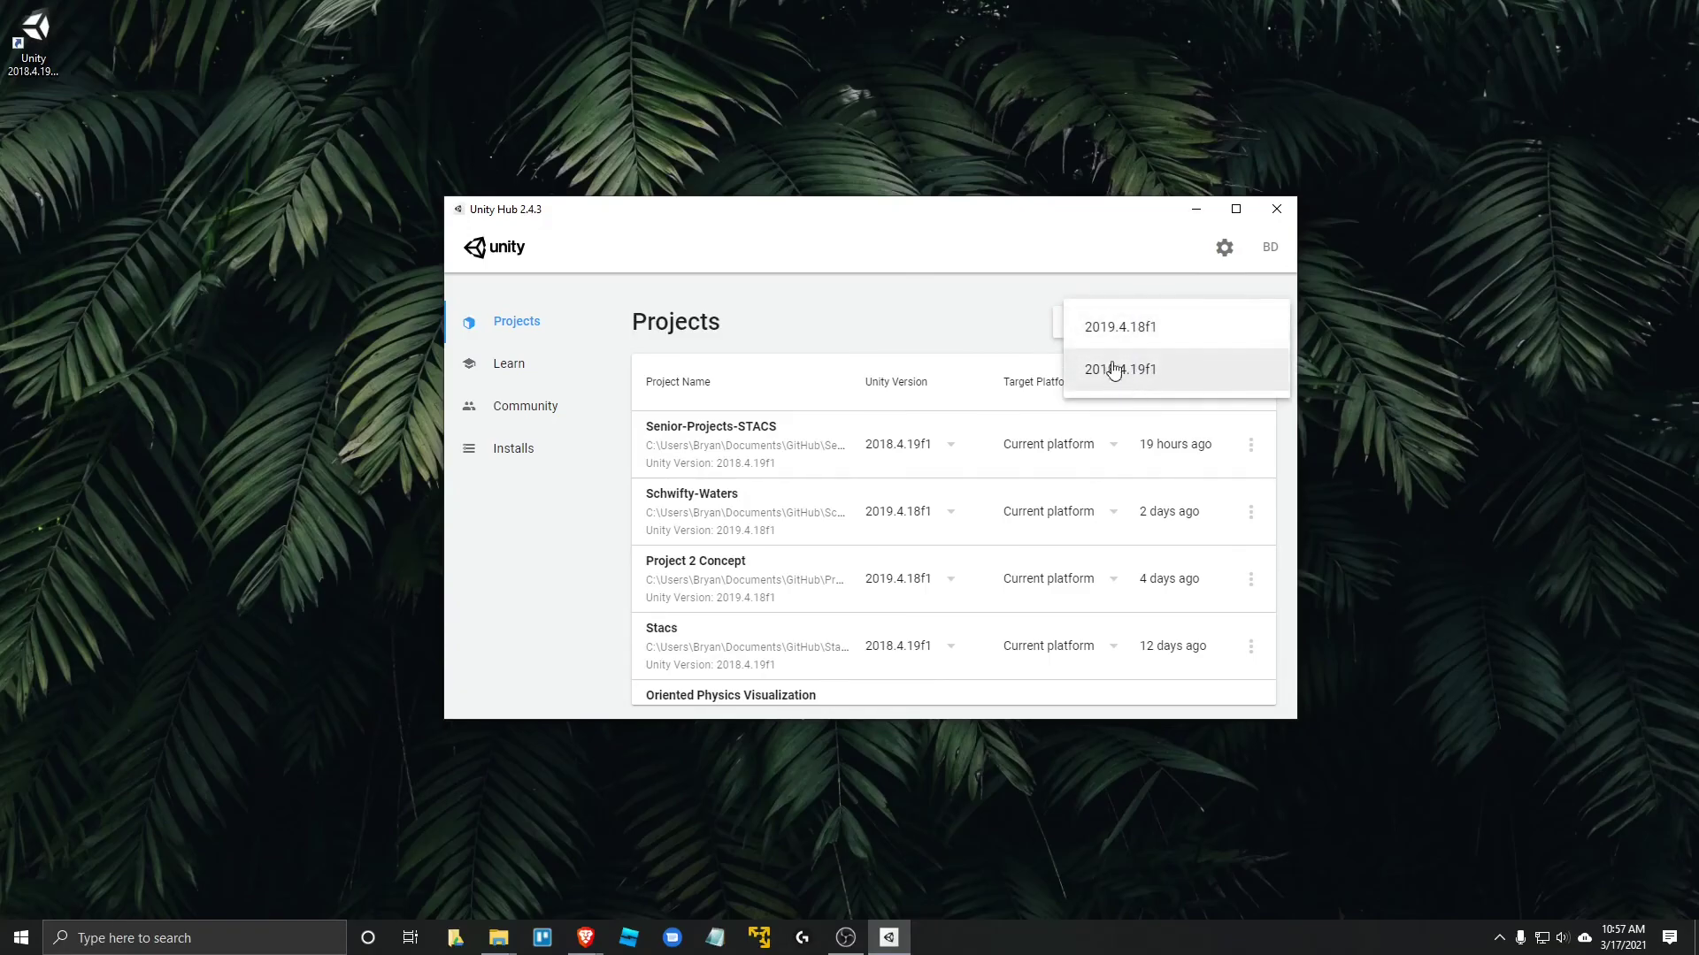
pyautogui.click(1125, 370)
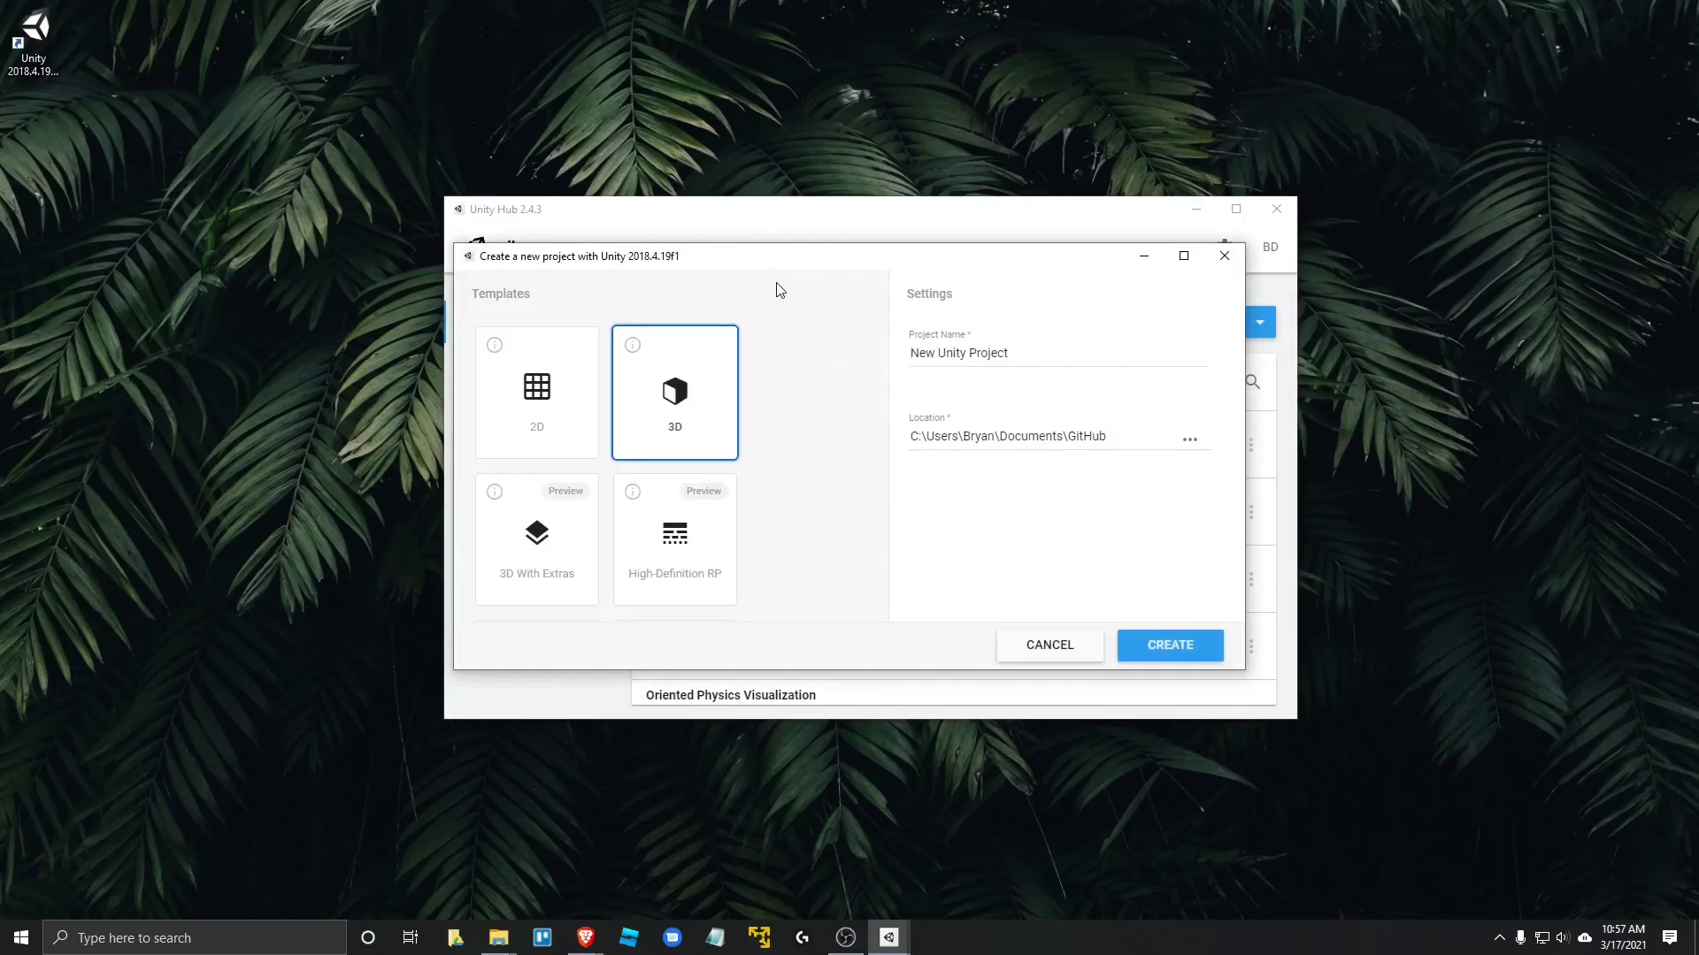
# - Choose the plain 3D template and name the project 'Test Project'
pyautogui.moveTo(776, 266); pyautogui.dragTo(812, 271)
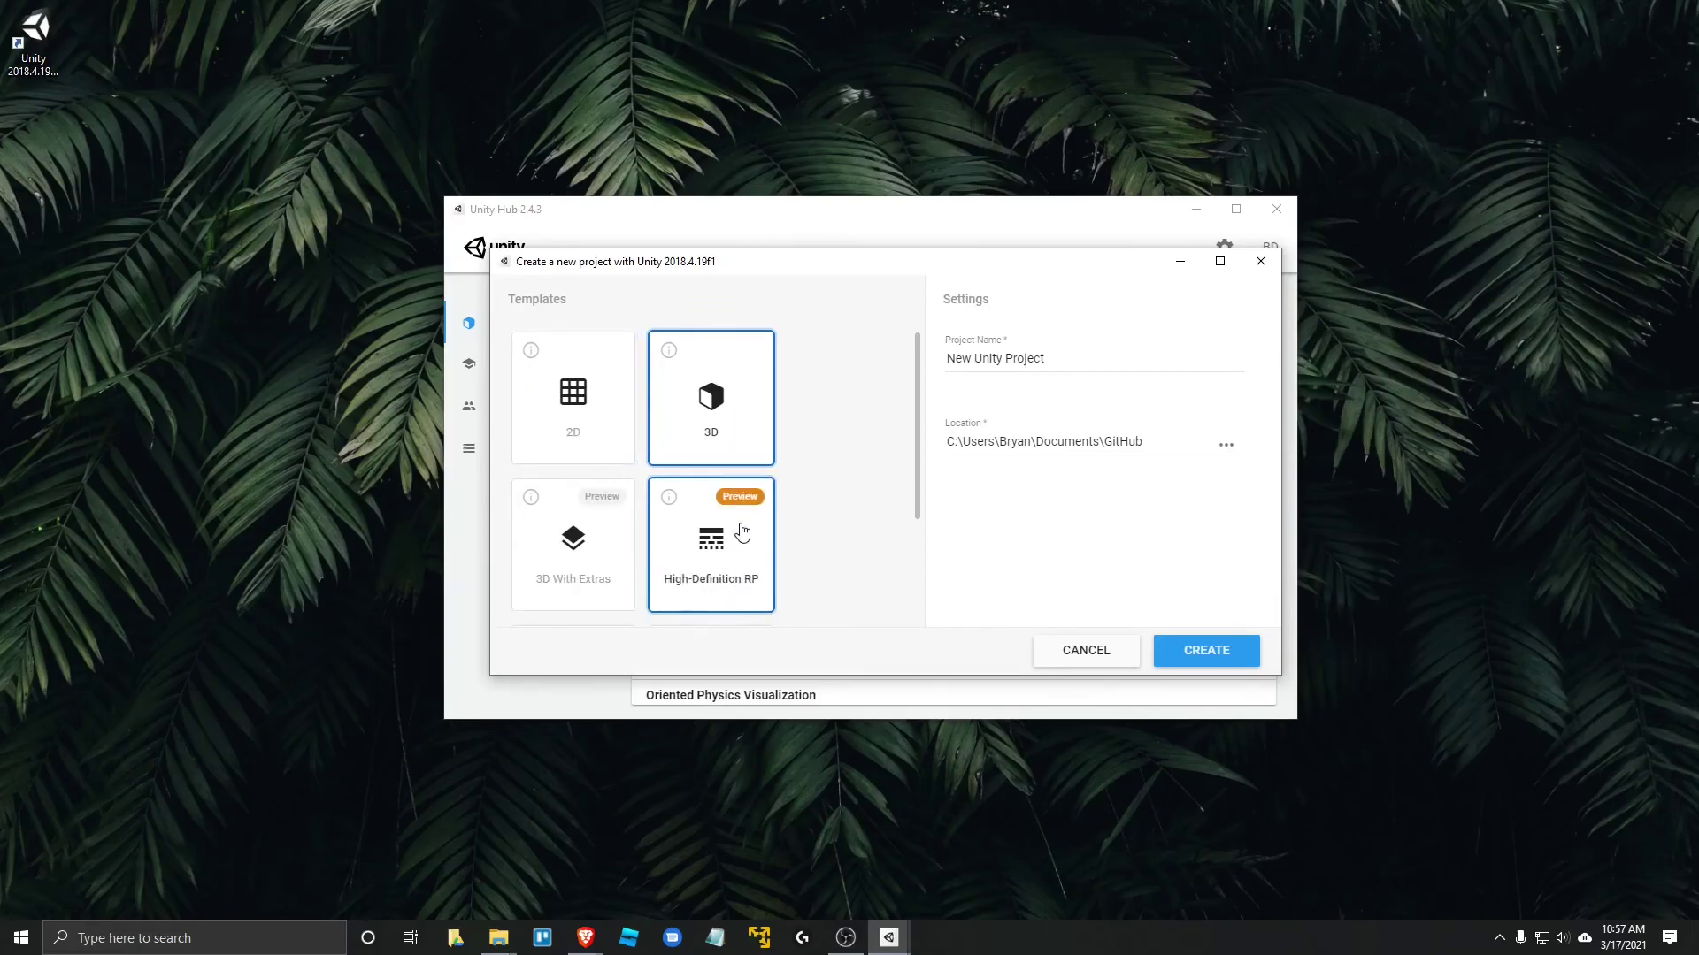
pyautogui.click(531, 497)
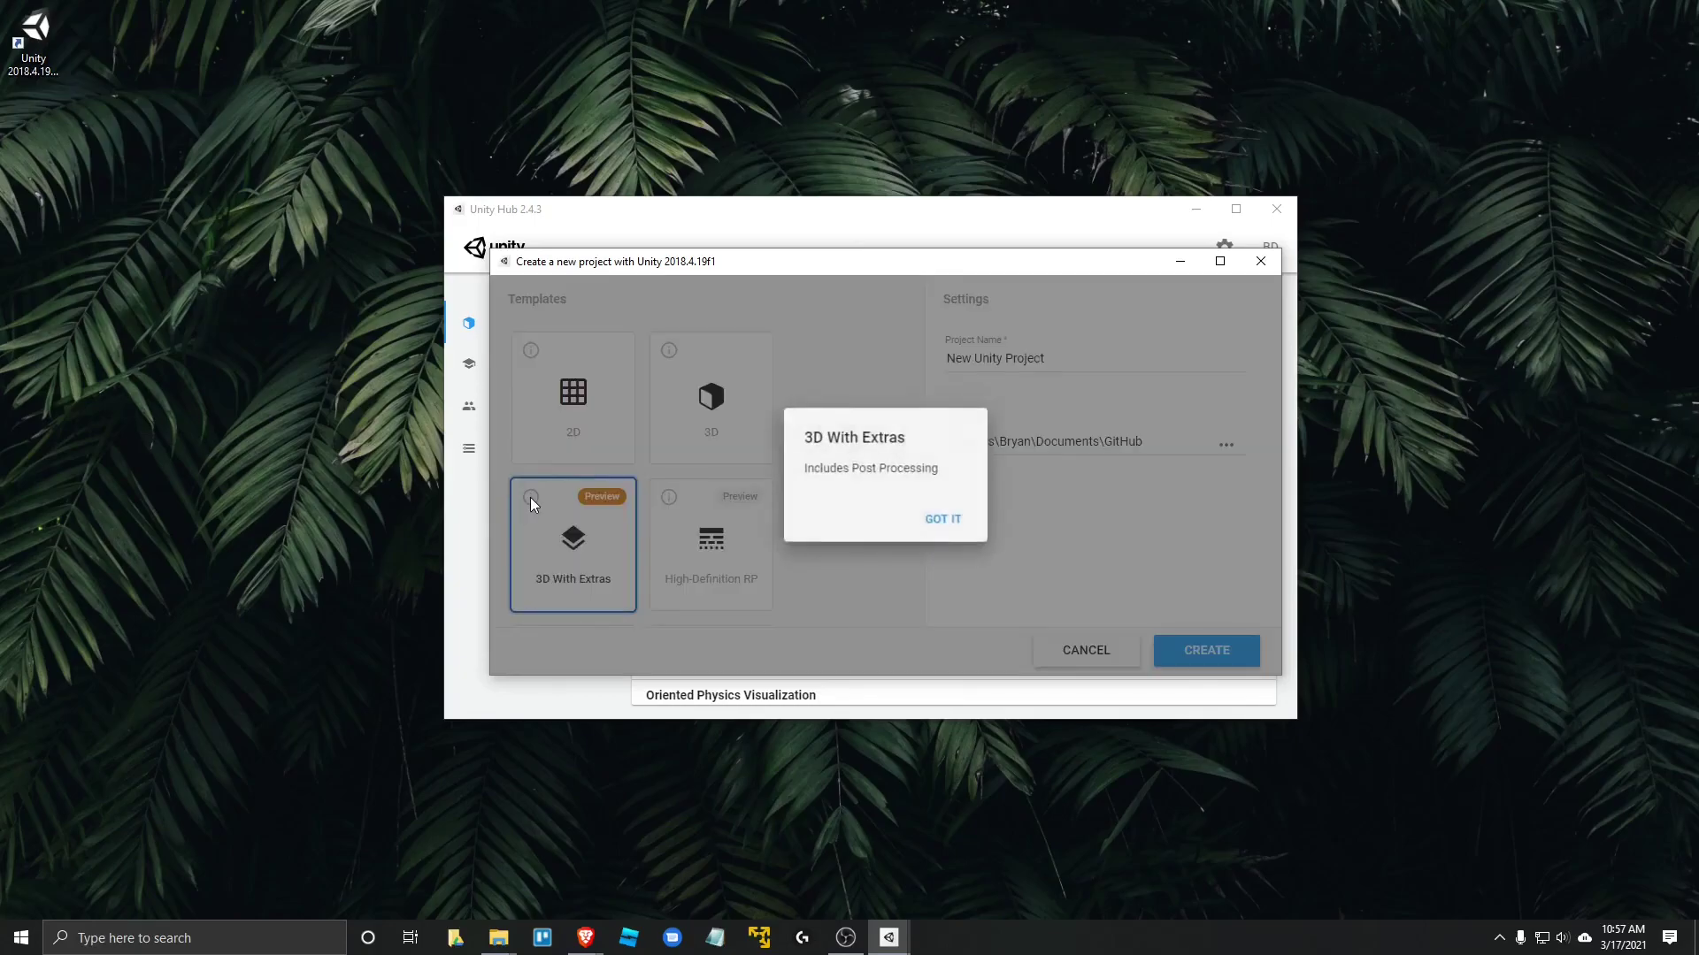
pyautogui.click(941, 522)
pyautogui.click(686, 434)
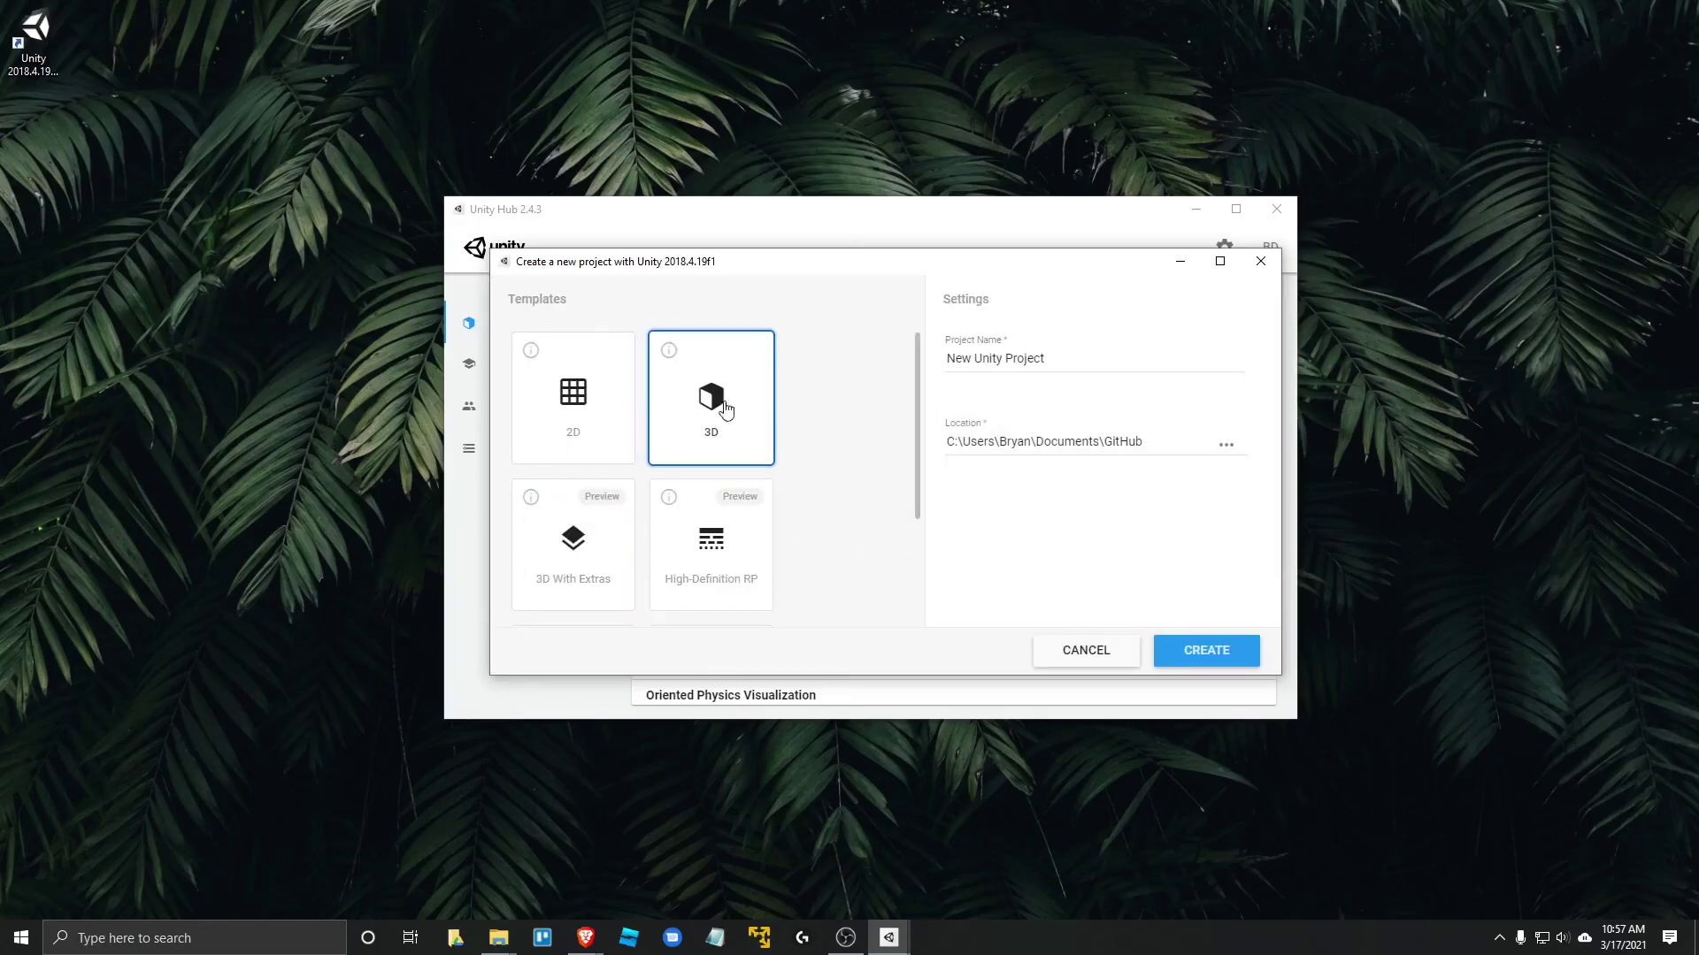
pyautogui.doubleClick(1042, 357)
pyautogui.tripleClick(1041, 358)
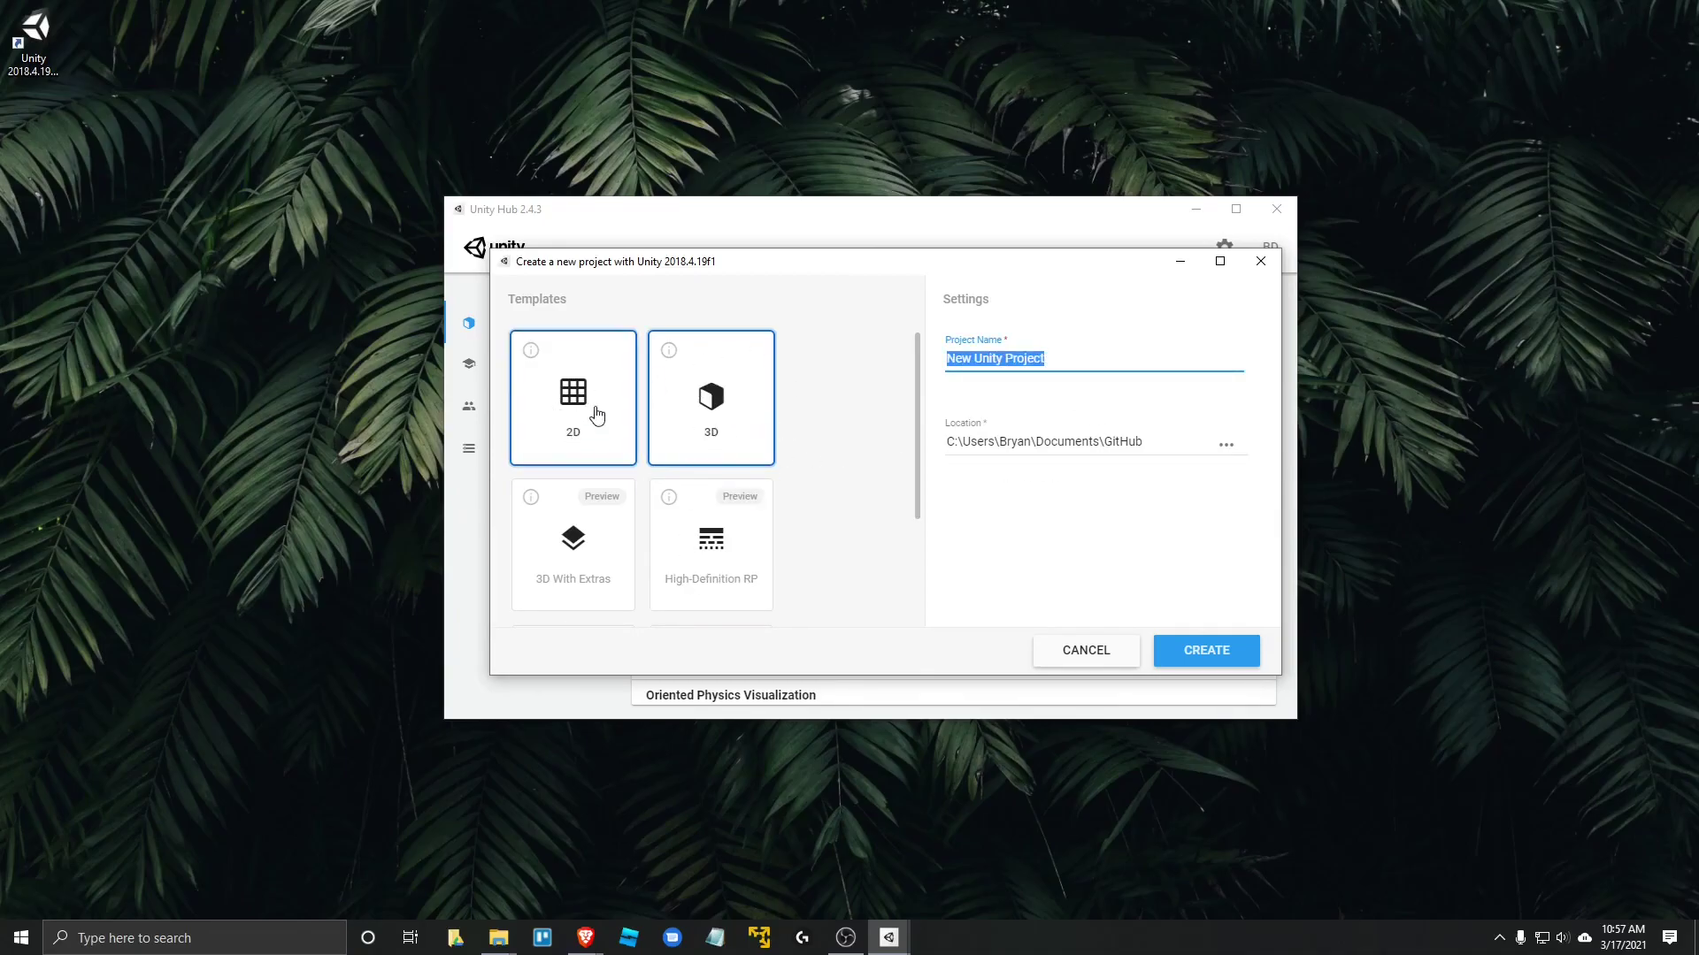
pyautogui.tripleClick(1084, 354)
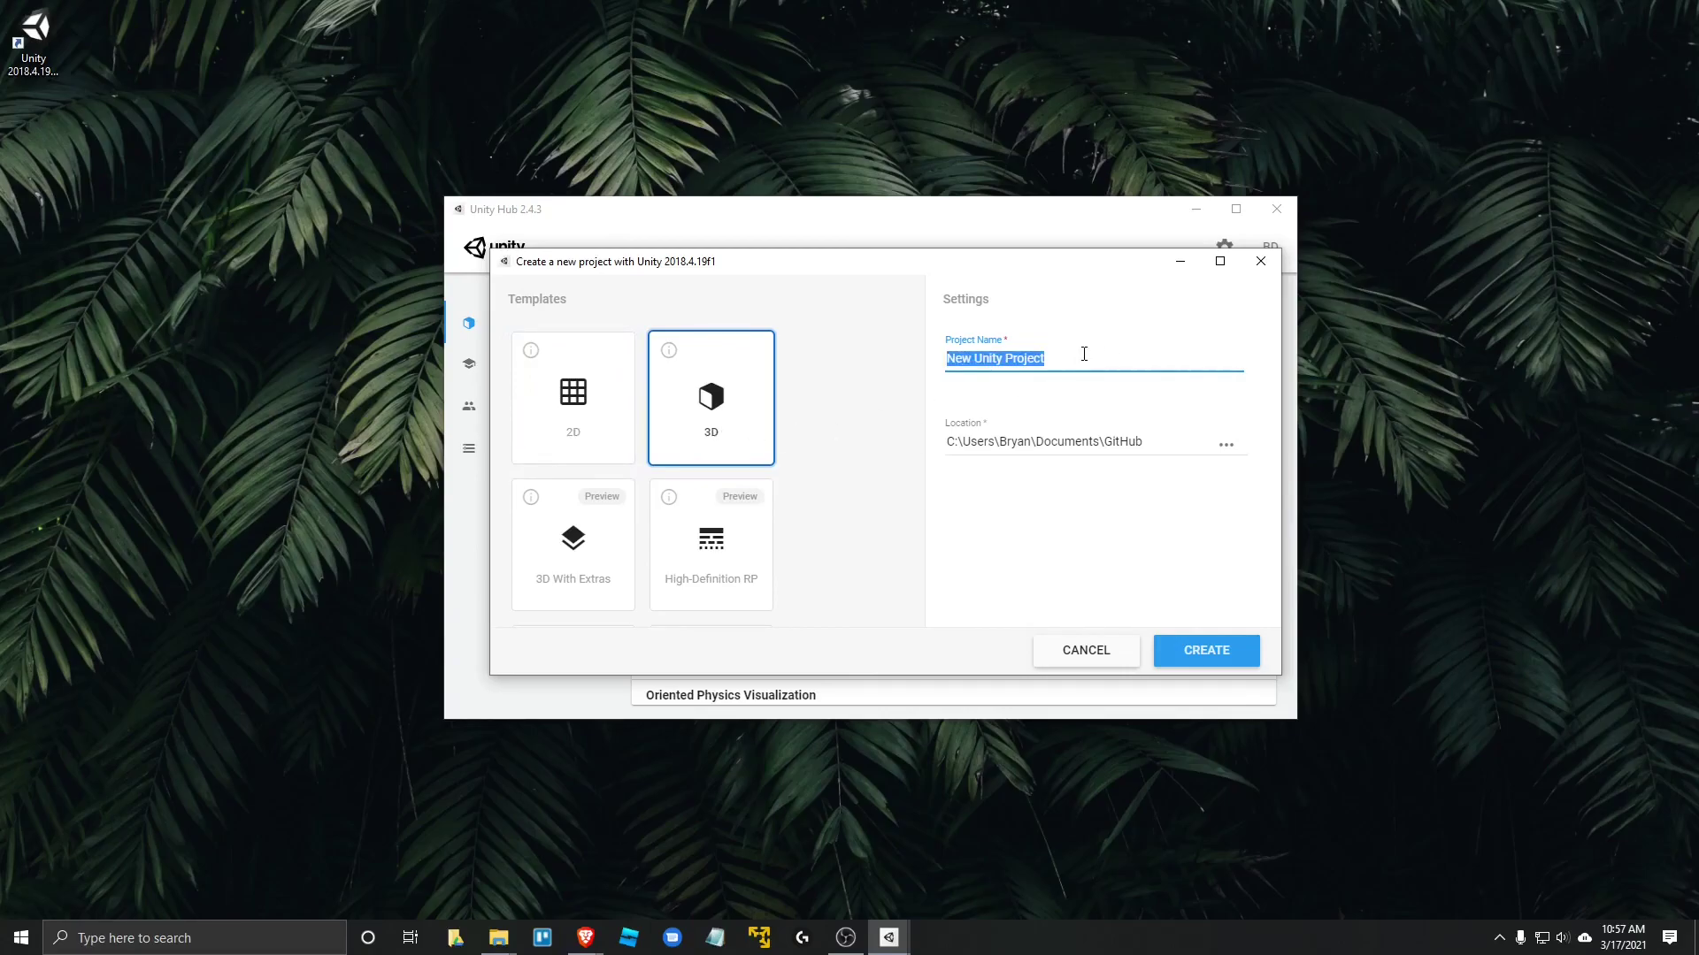
pyautogui.write('Test')
# - Create the 3D 'Test Project' and launch it in the Unity 2018.4.19f1 editor
pyautogui.click(1205, 651)
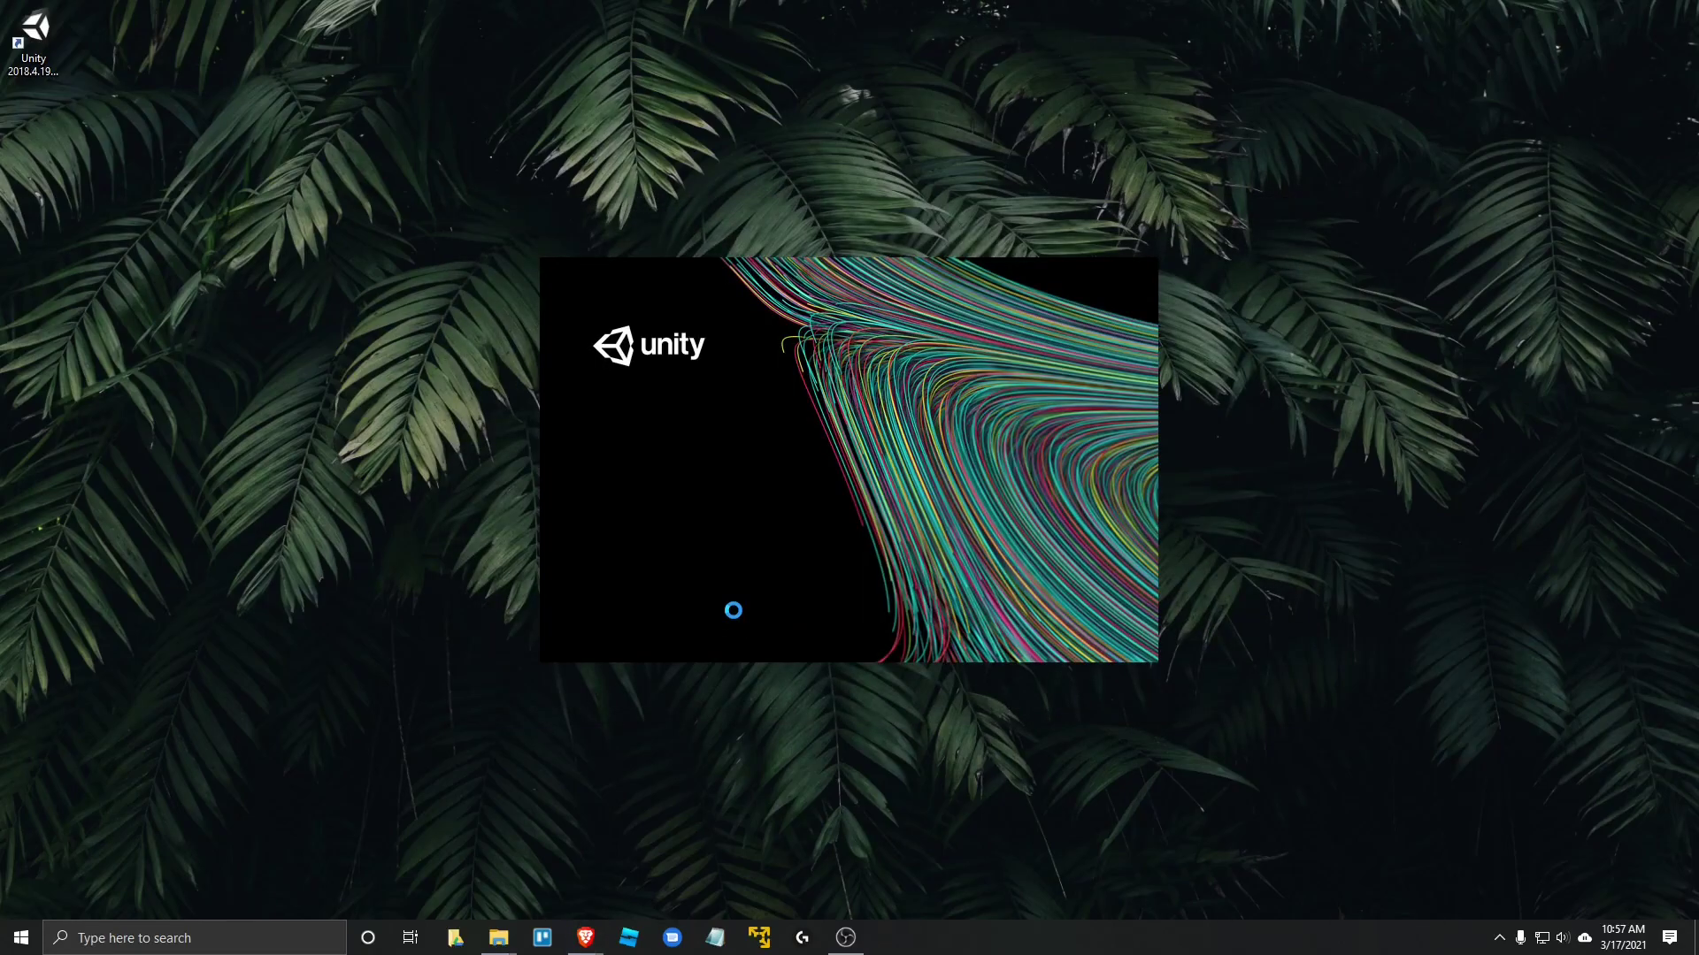